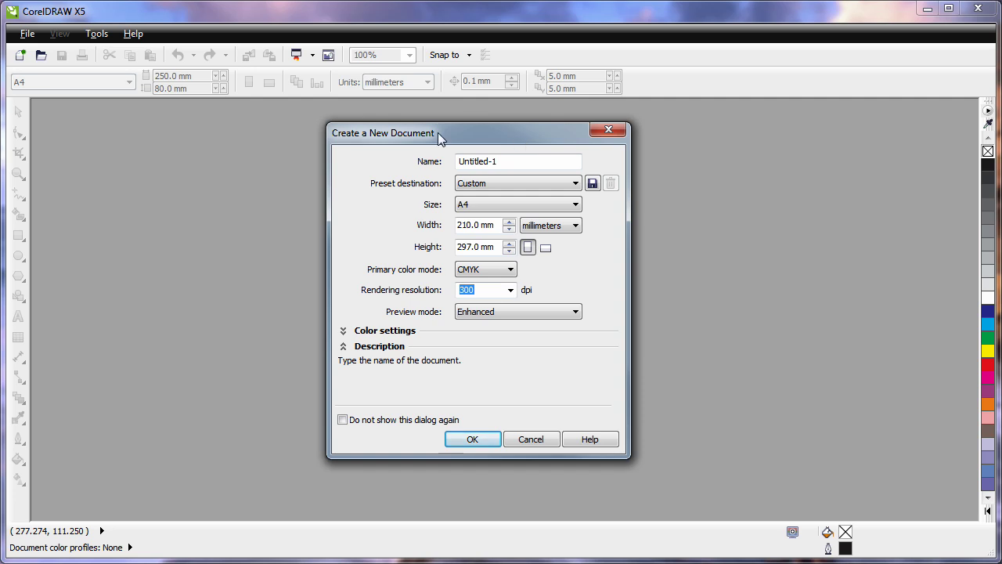
# Step: Create a document named Invitation with a 250 mm width and 80 mm height
pyautogui.moveTo(510, 161); pyautogui.dragTo(461, 161)
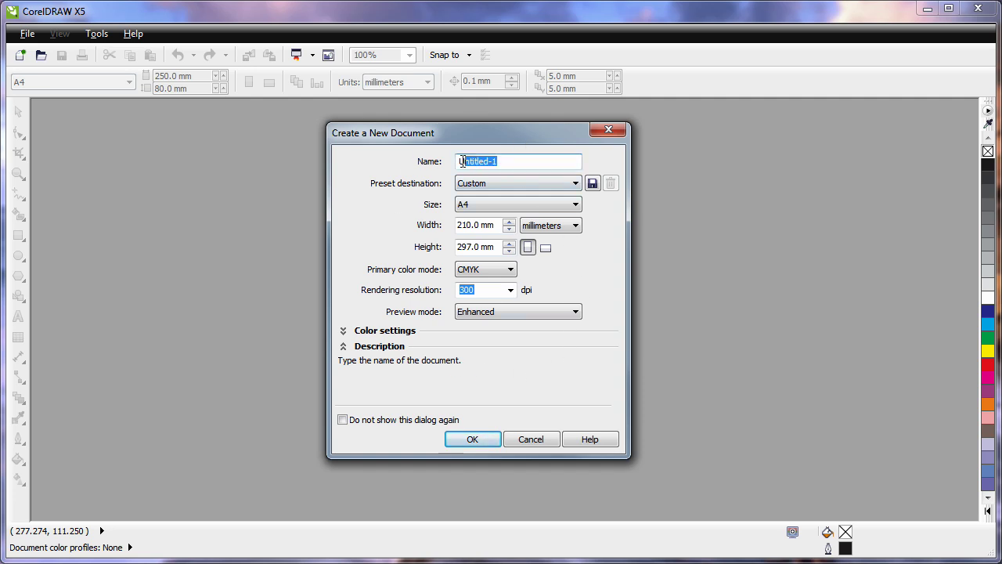
pyautogui.write('Invitation')
pyautogui.moveTo(497, 225); pyautogui.dragTo(446, 224)
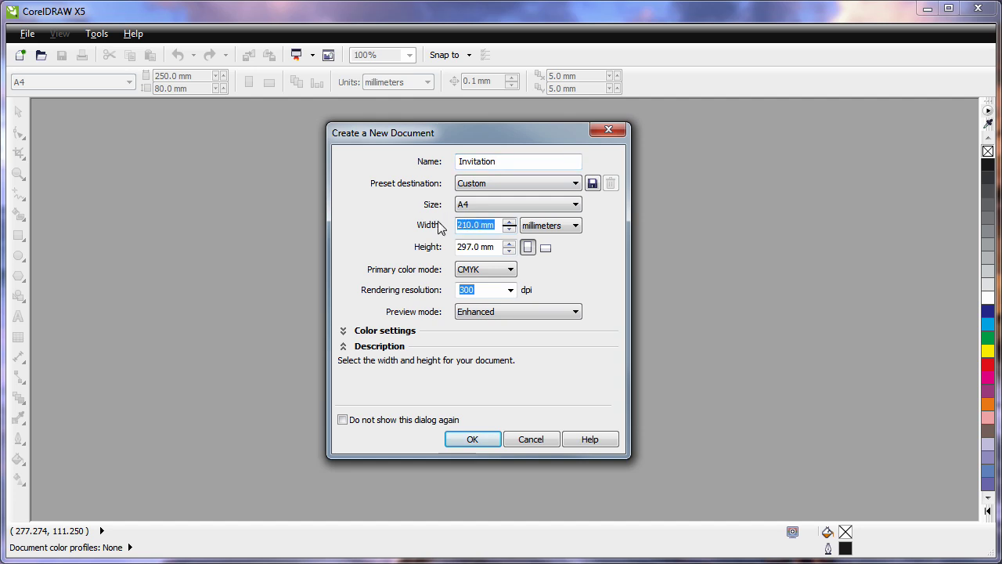
pyautogui.write('250')
pyautogui.press('Tab')
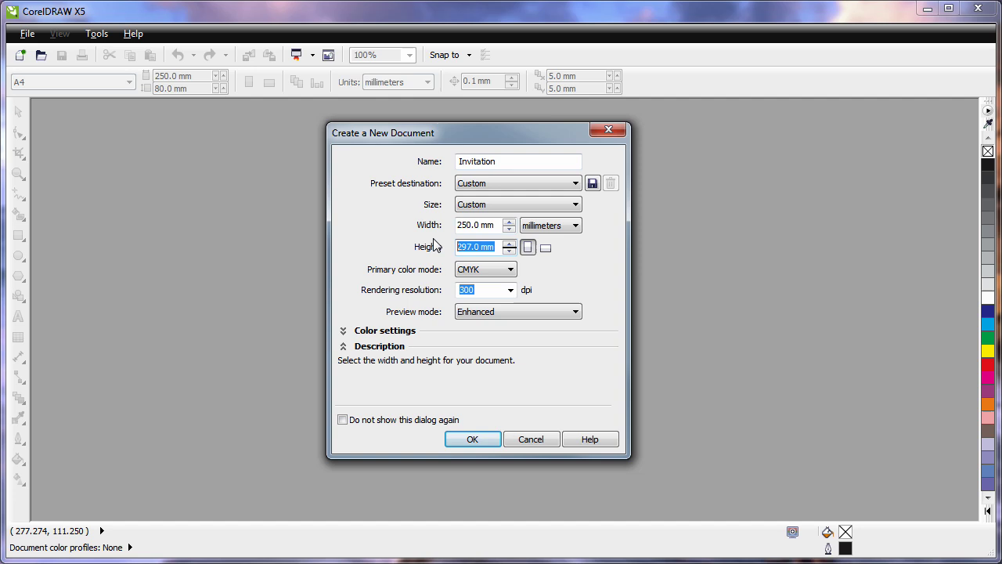
pyautogui.write('80')
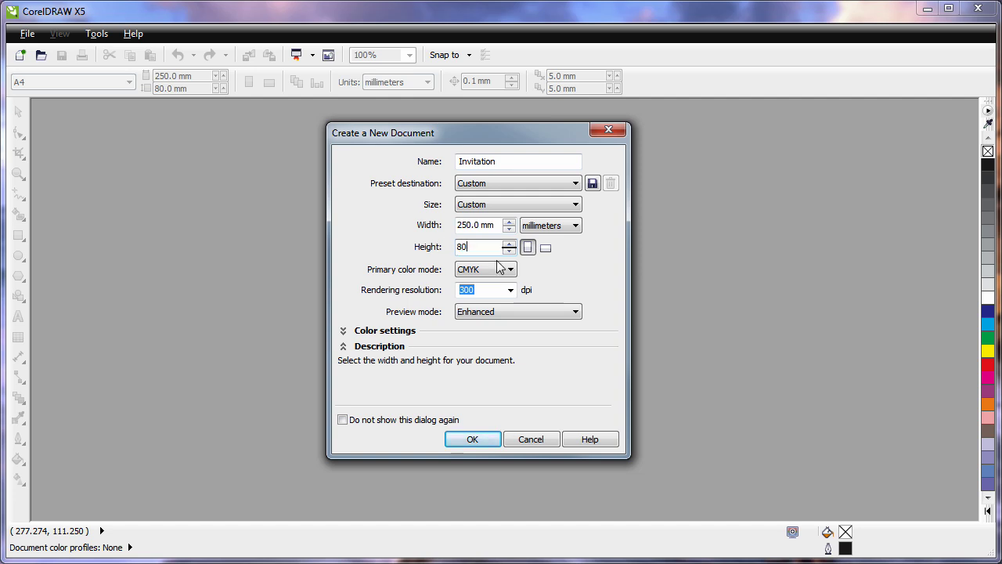
pyautogui.moveTo(498, 268)
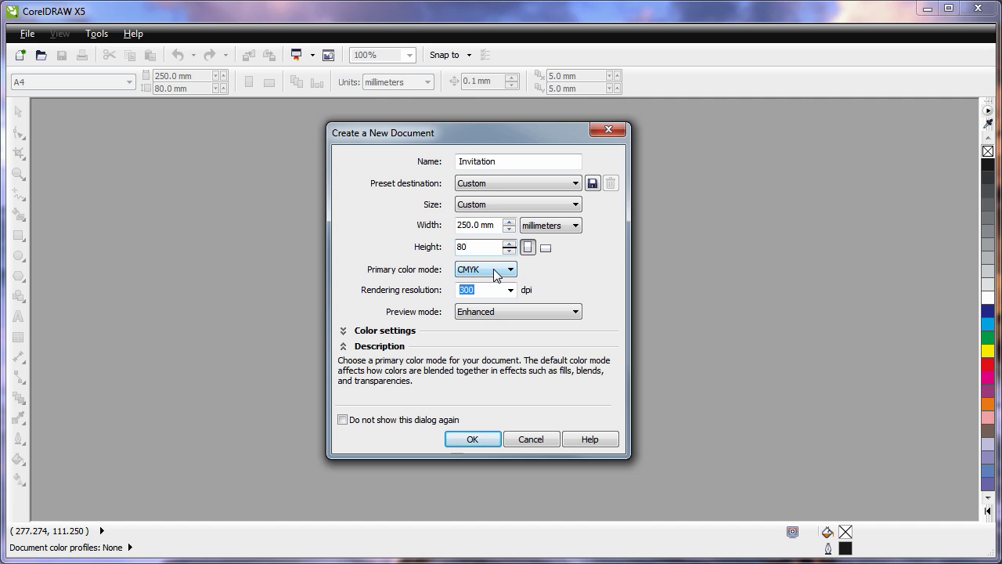
pyautogui.moveTo(478, 290)
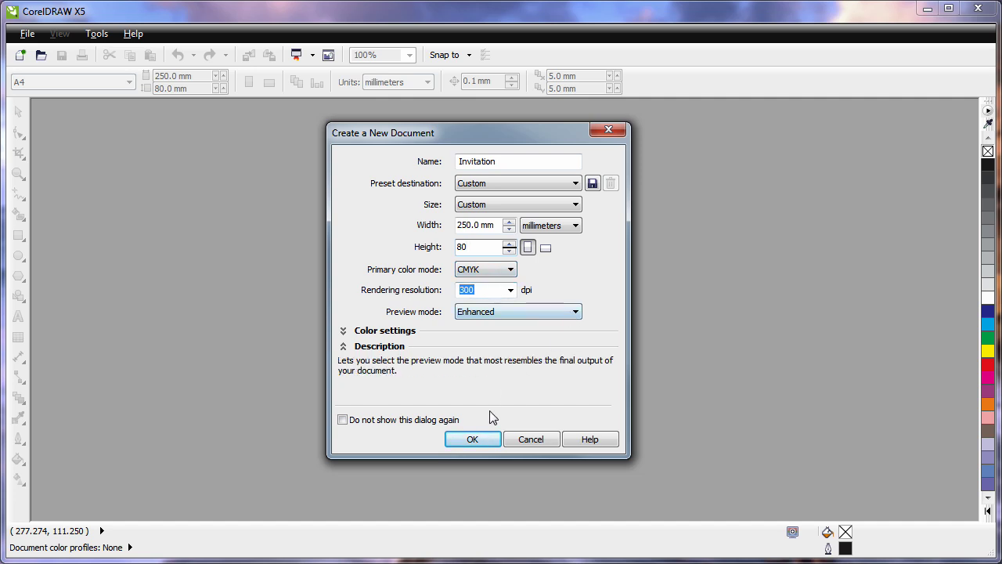
pyautogui.click(472, 439)
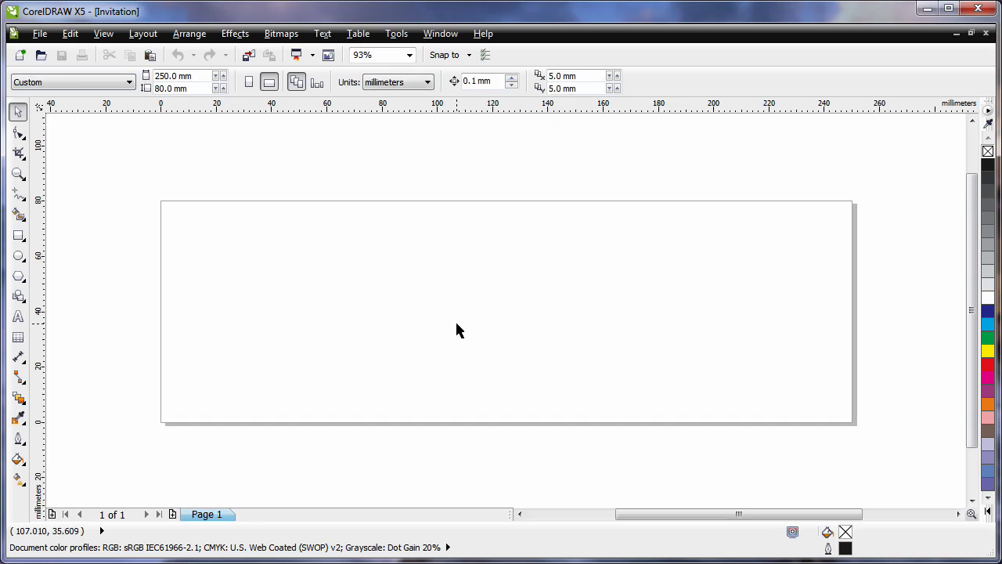
# Step: Import the Invitation.cpt landscape photo and centre it on the page
pyautogui.click(249, 56)
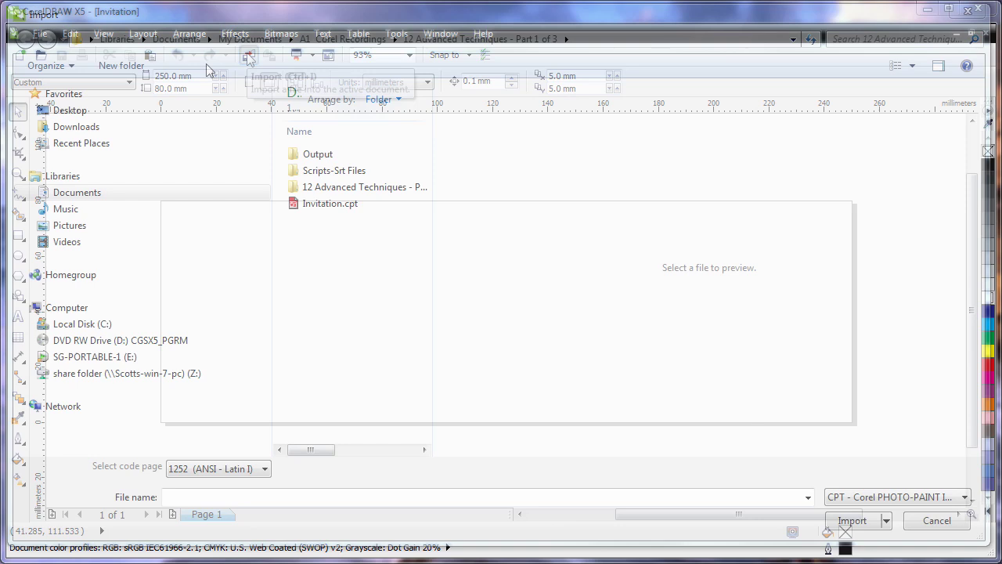
pyautogui.click(336, 207)
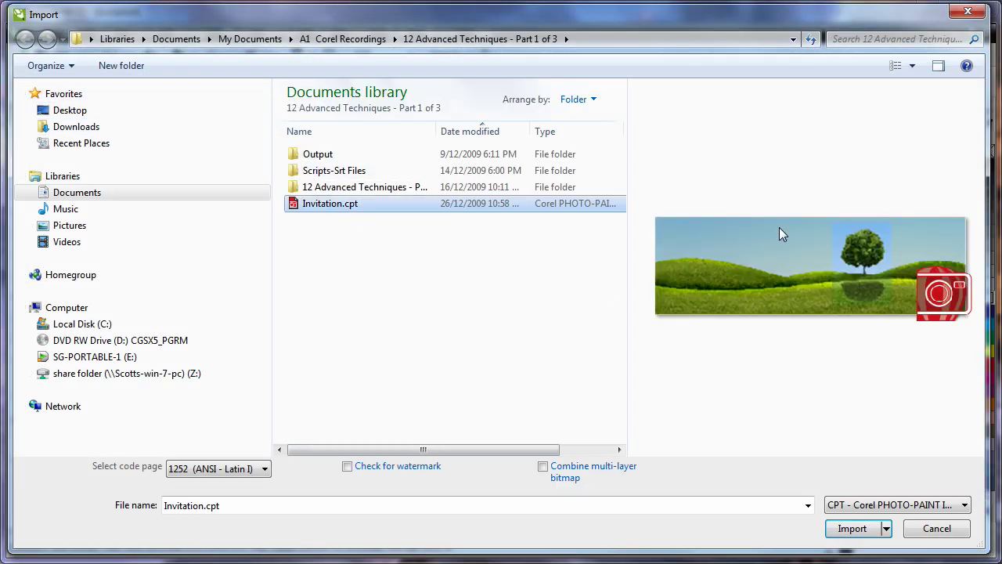
pyautogui.click(861, 529)
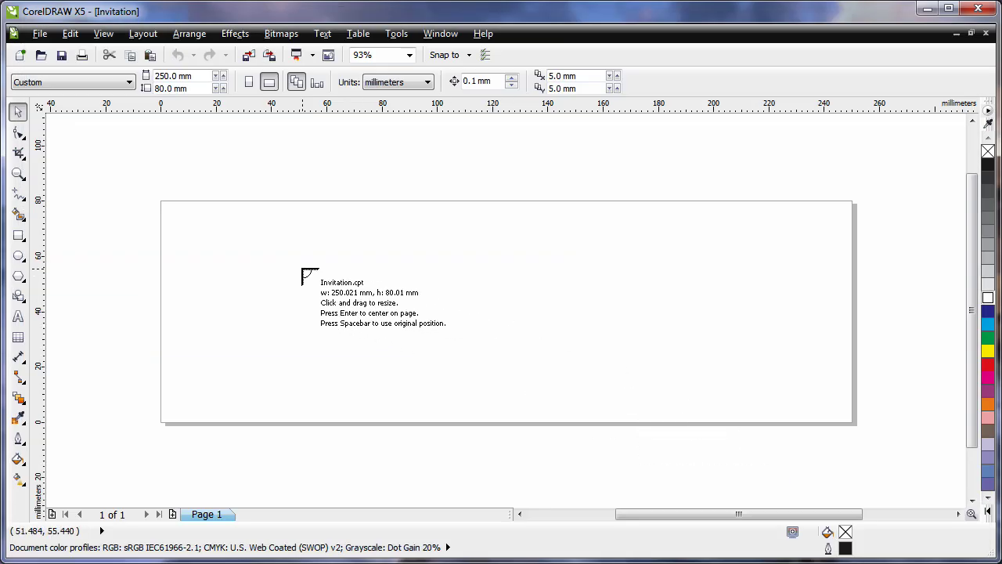
pyautogui.press('Return')
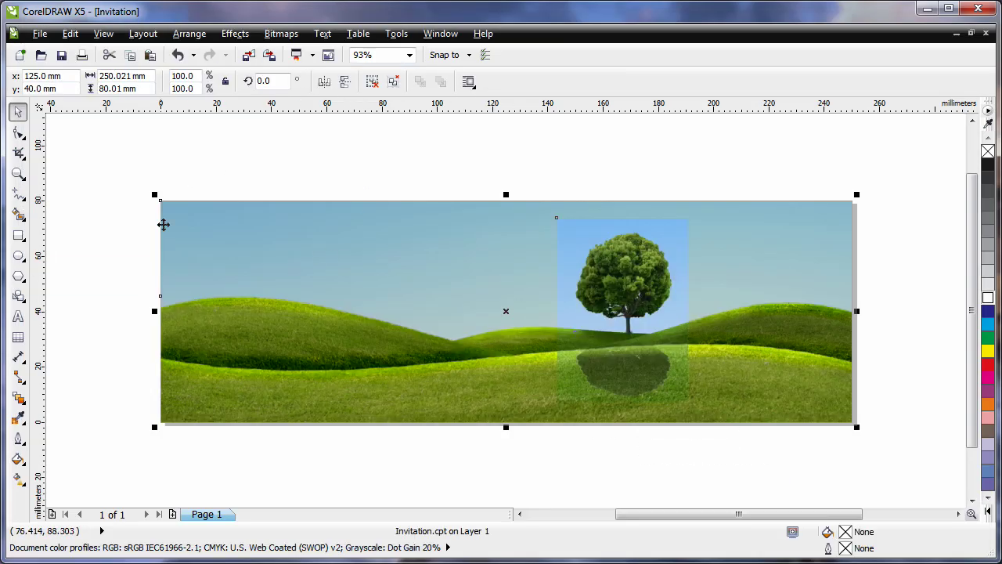
pyautogui.click(252, 476)
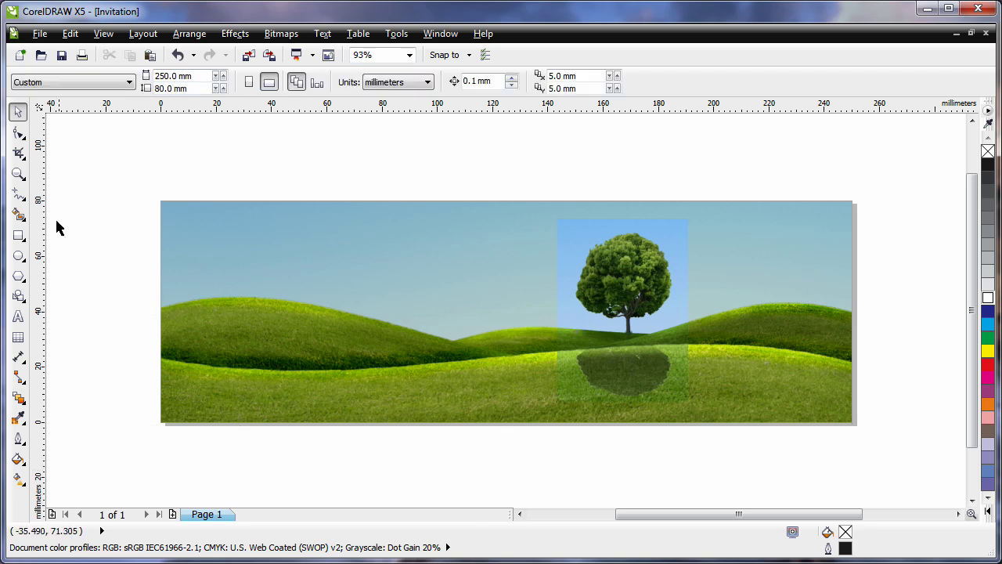
# Step: Draw a rectangle around the tree with a white 3.0 pt outline
pyautogui.click(18, 237)
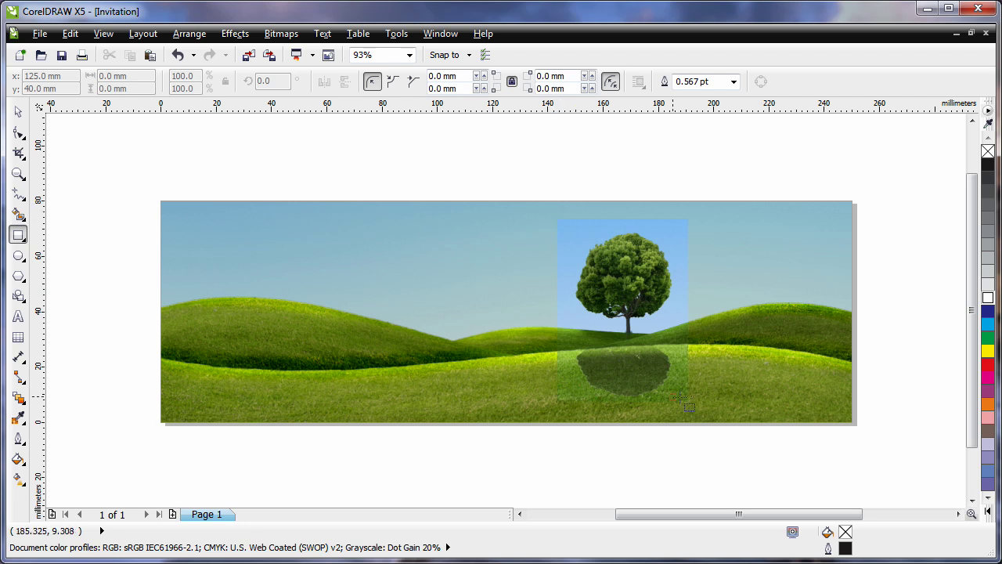
pyautogui.moveTo(556, 217); pyautogui.dragTo(689, 401)
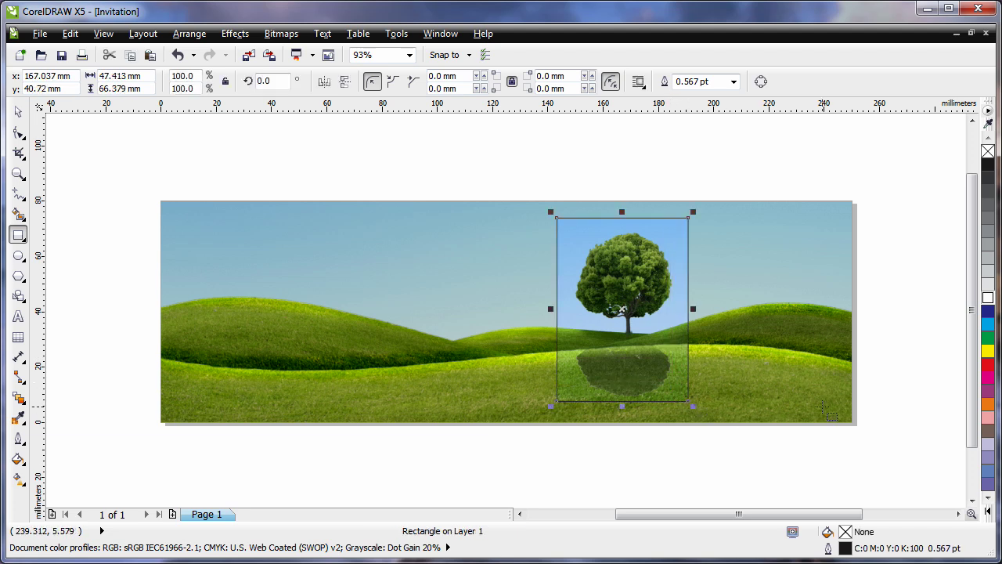
pyautogui.rightClick(987, 304)
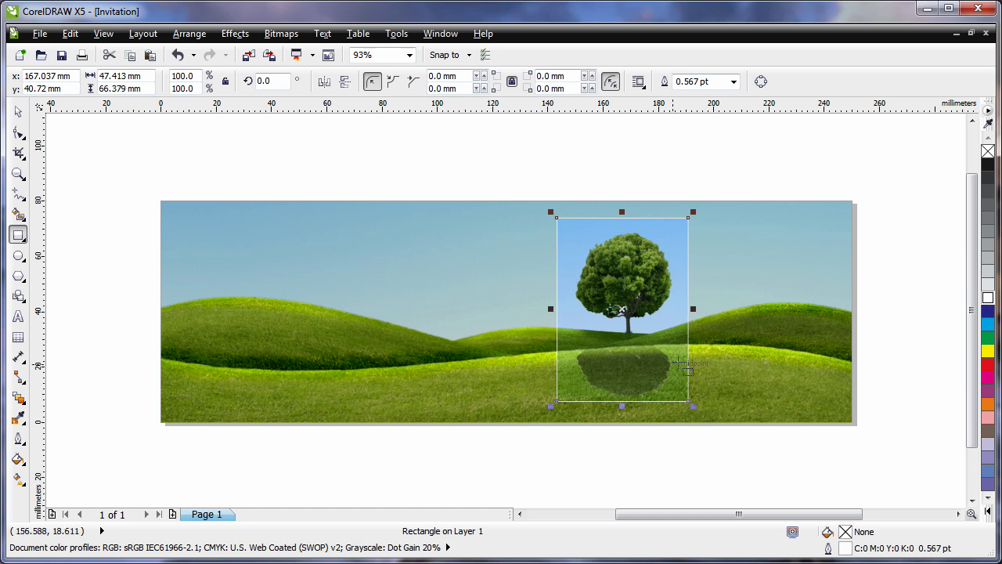
pyautogui.click(734, 82)
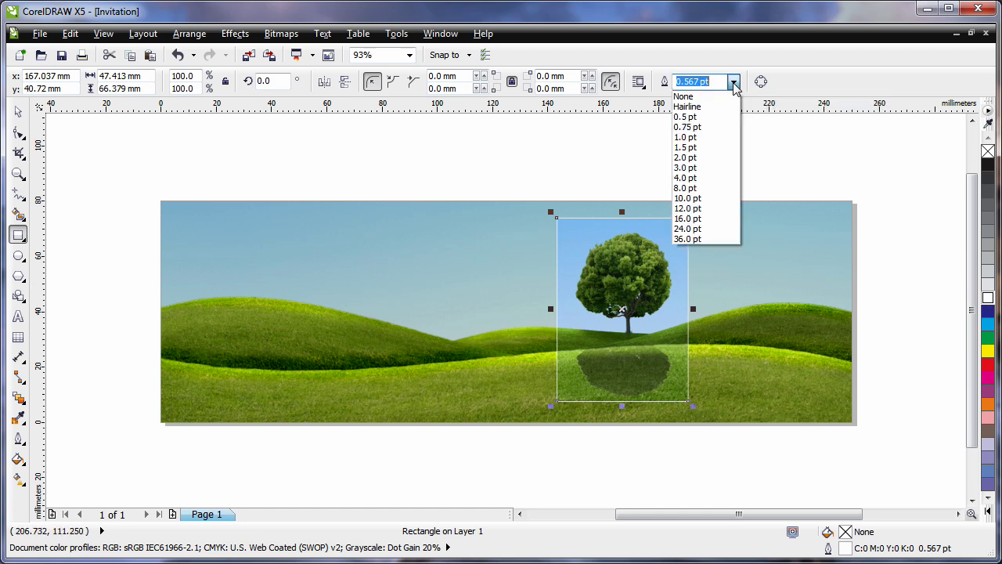
pyautogui.click(711, 172)
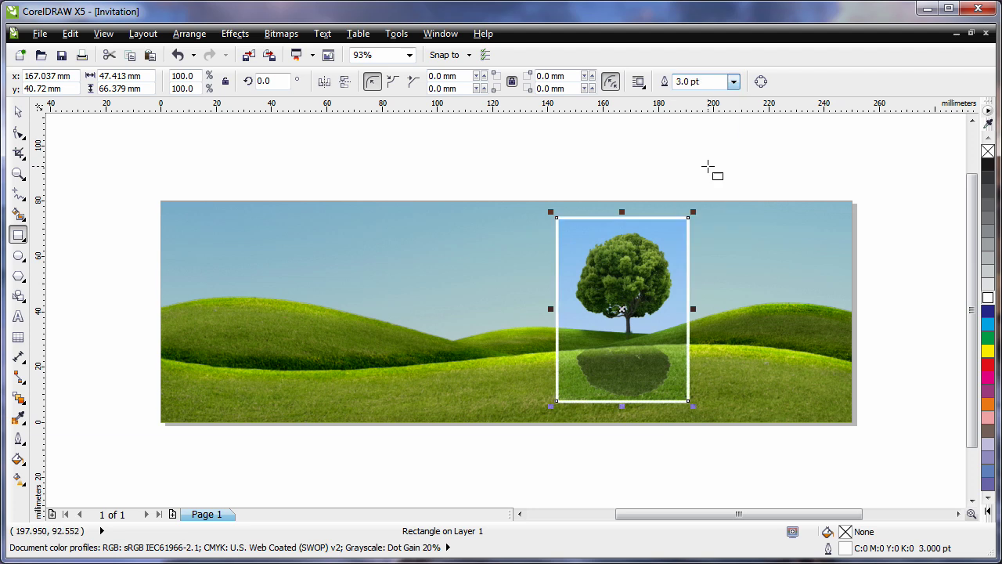
# Step: Round the frame's corners to a 1 mm radius
pyautogui.click(468, 76)
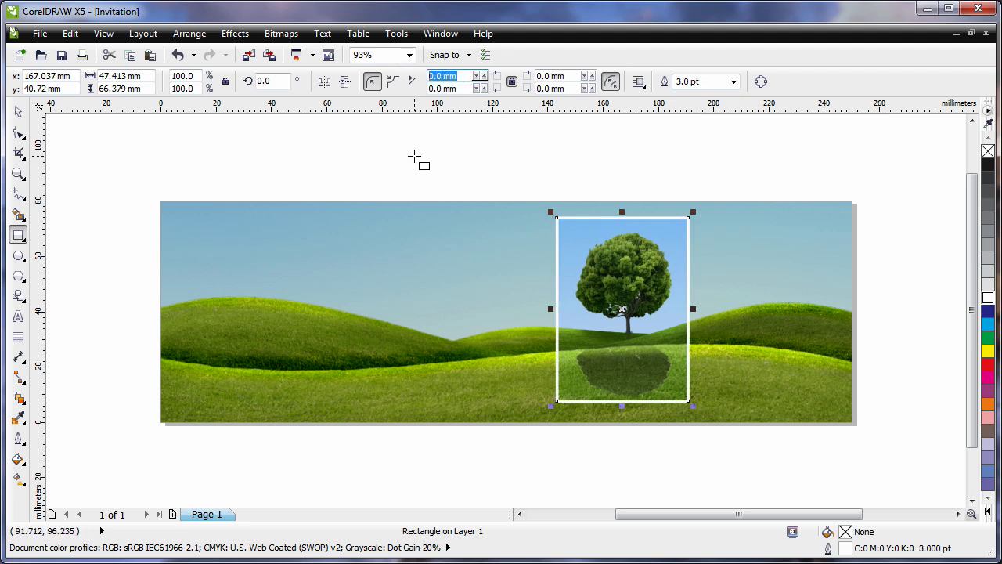
pyautogui.write('1')
pyautogui.press('Return')
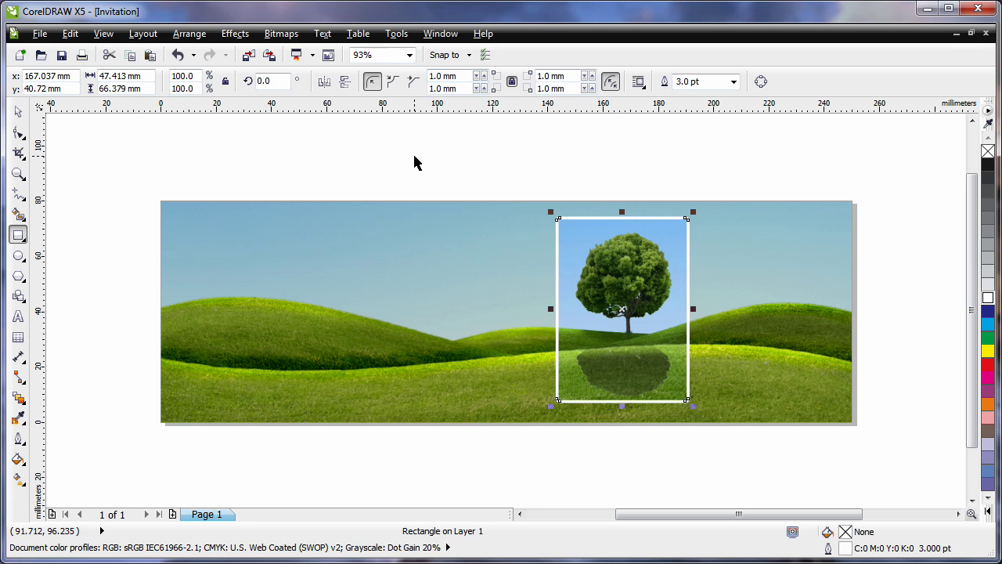
pyautogui.press('space')
pyautogui.press('Escape')
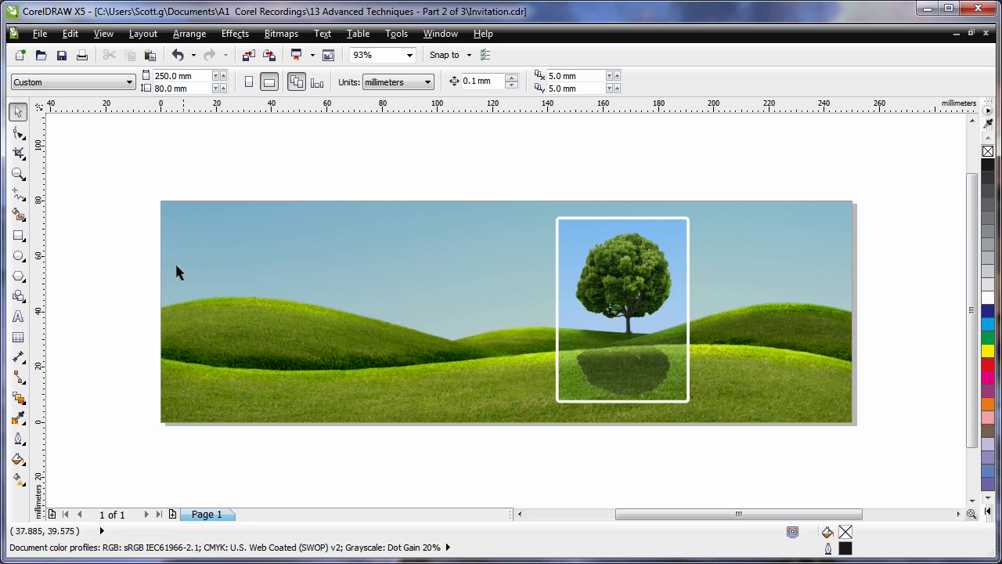
# Step: Draw a B-Spline curve along the front hill from the photo's left edge to its right edge
pyautogui.click(23, 202)
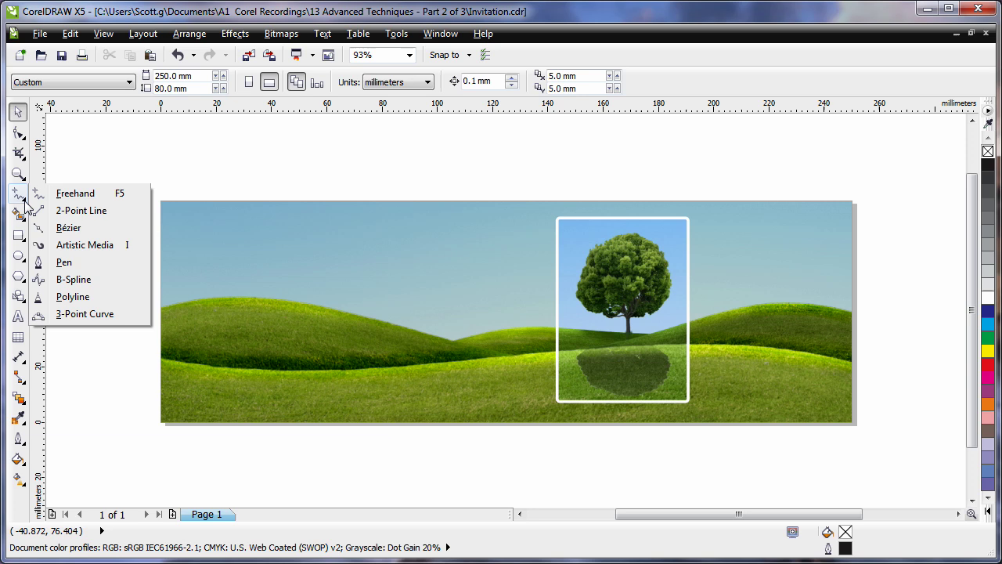
pyautogui.click(73, 280)
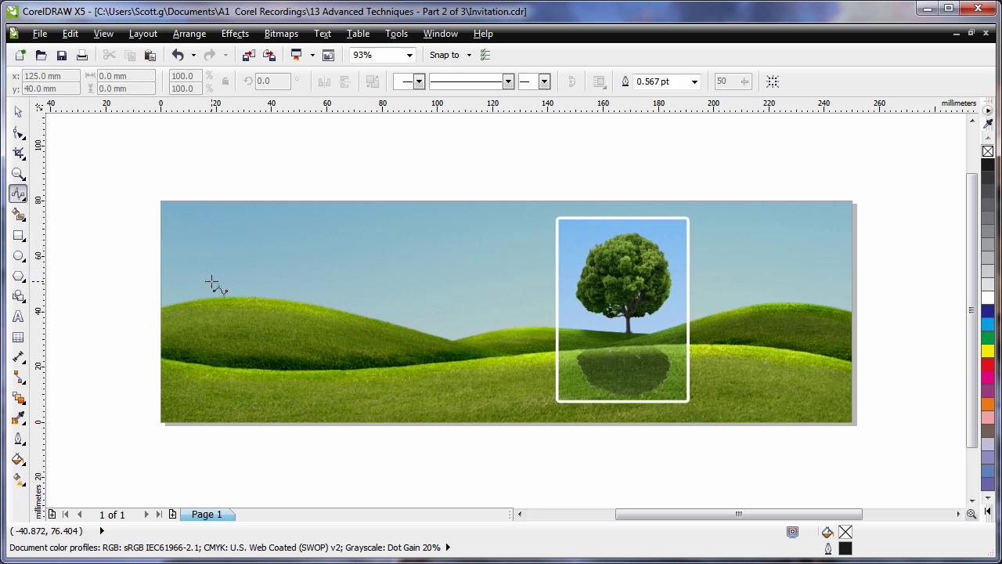
pyautogui.click(160, 359)
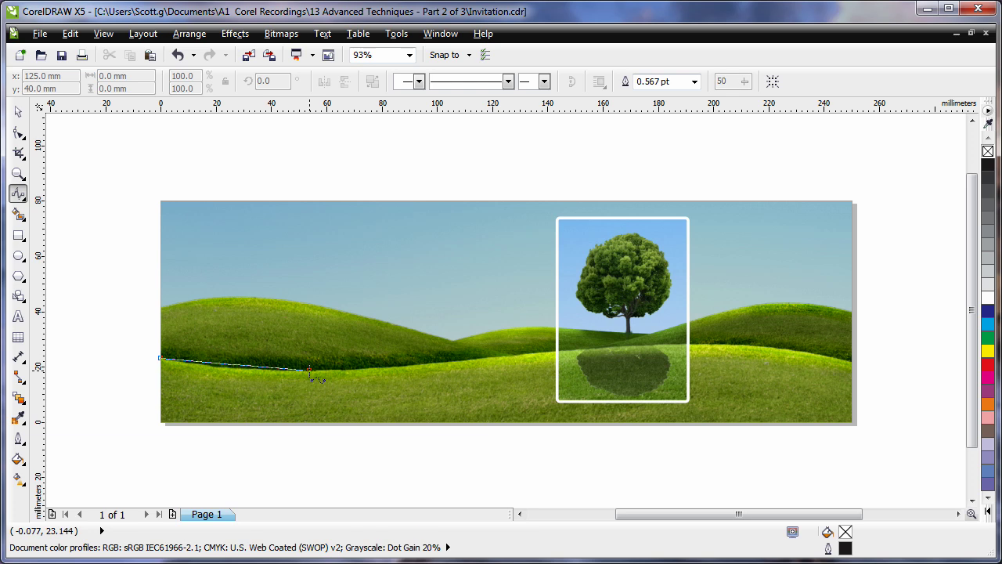
pyautogui.click(356, 367)
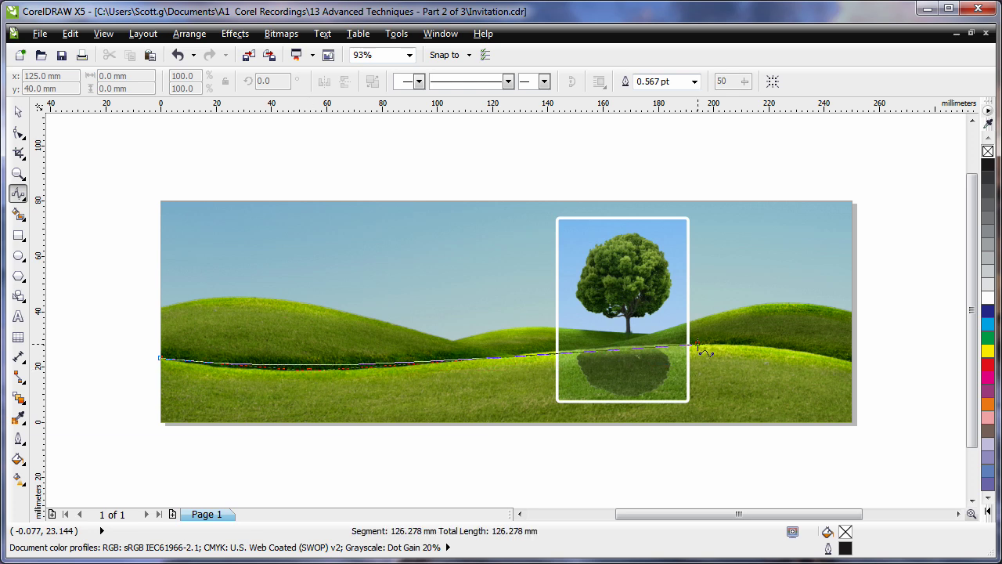
pyautogui.click(696, 345)
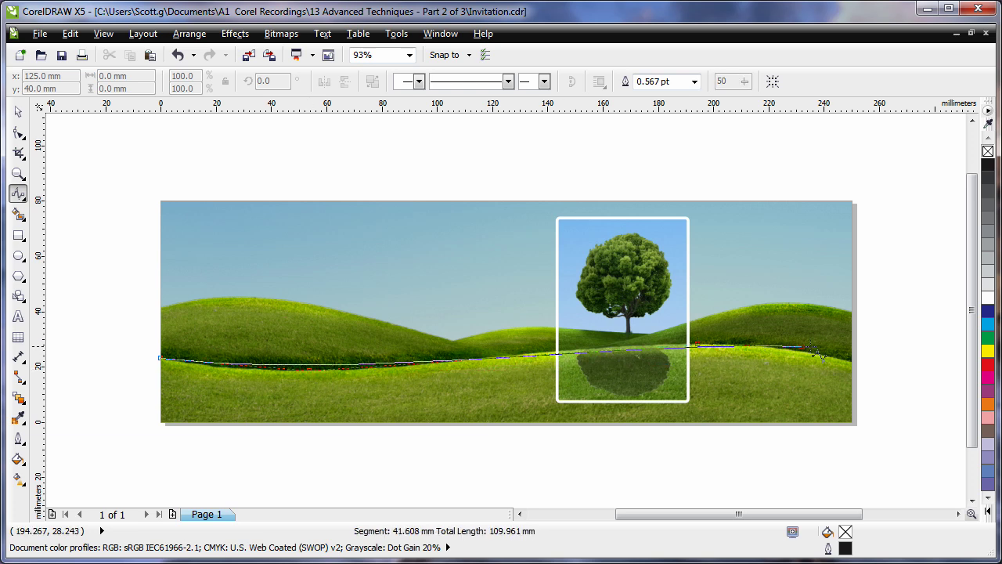
pyautogui.doubleClick(854, 361)
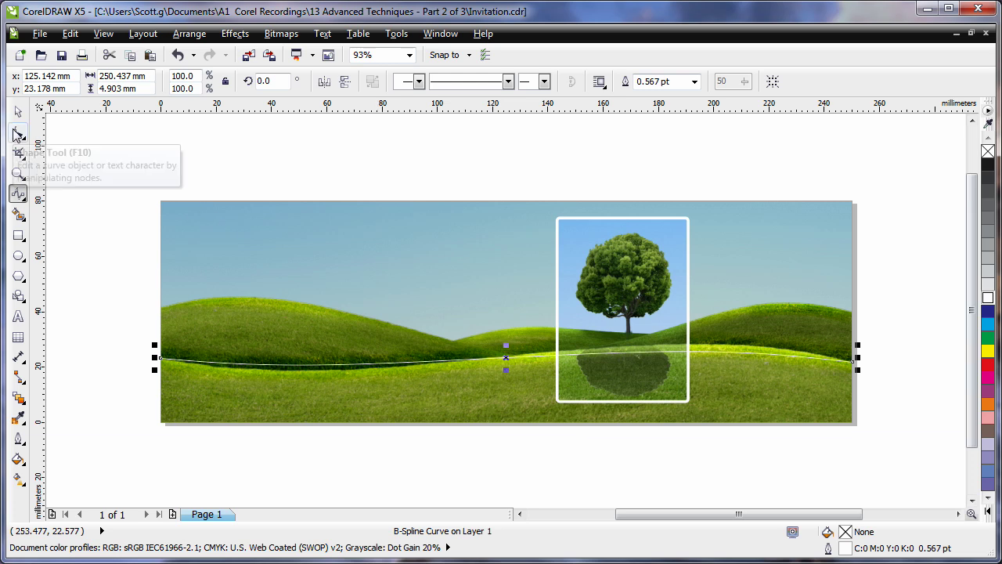
# Step: Adjust the curve's control points so it follows the hill's ridge
pyautogui.click(17, 135)
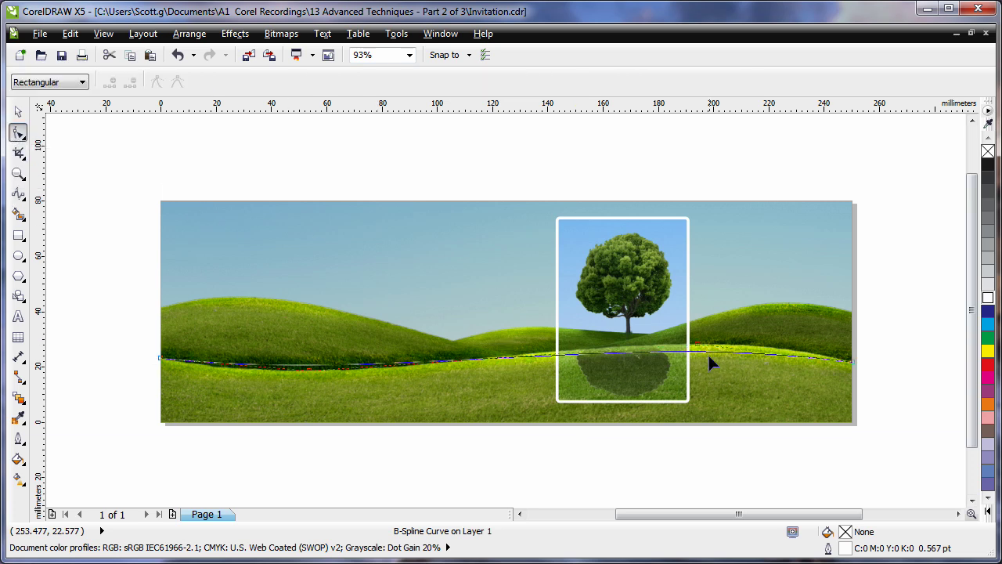
pyautogui.moveTo(696, 346); pyautogui.dragTo(706, 337)
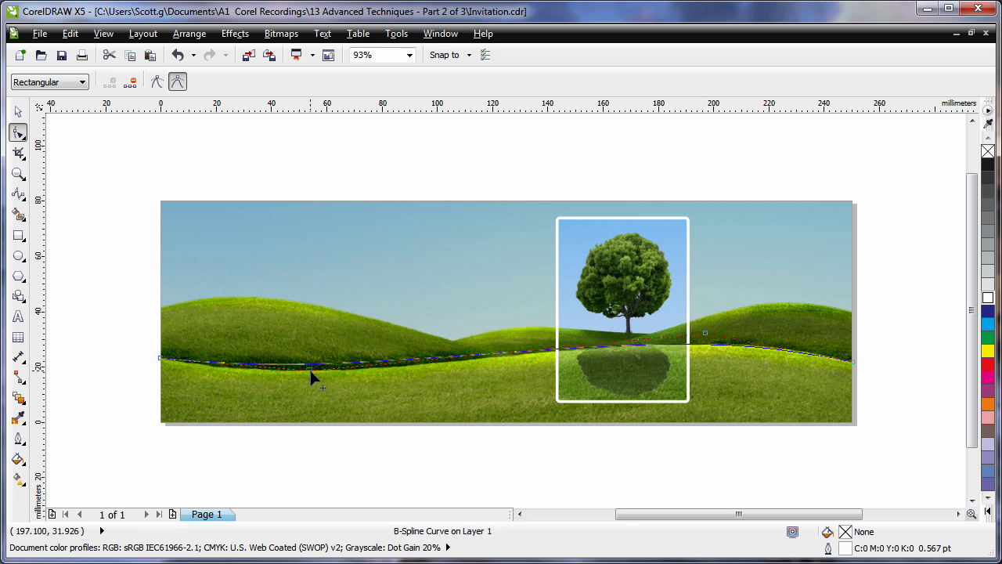
pyautogui.moveTo(309, 368); pyautogui.dragTo(306, 378)
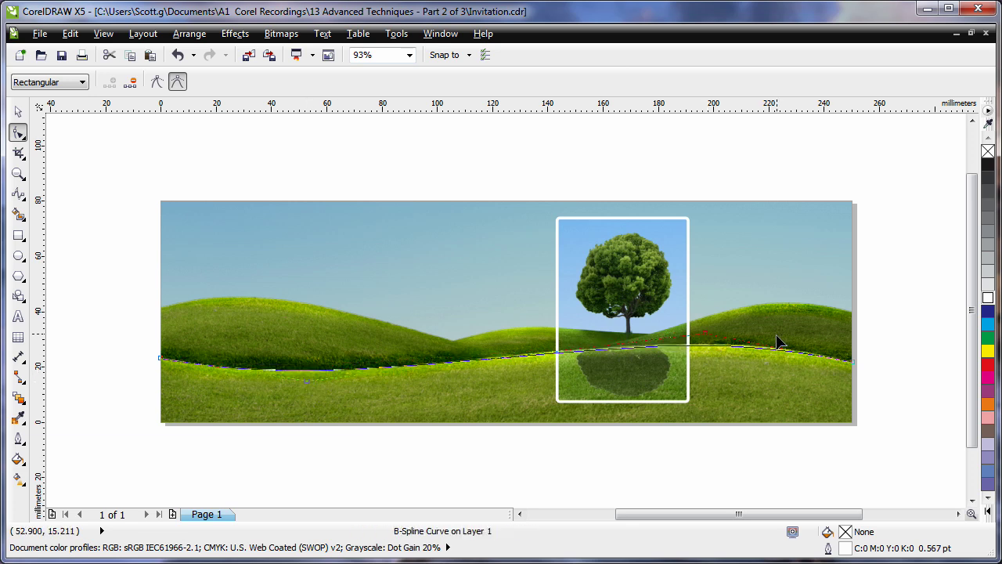
pyautogui.moveTo(708, 333); pyautogui.dragTo(704, 332)
pyautogui.press('space')
pyautogui.click(568, 461)
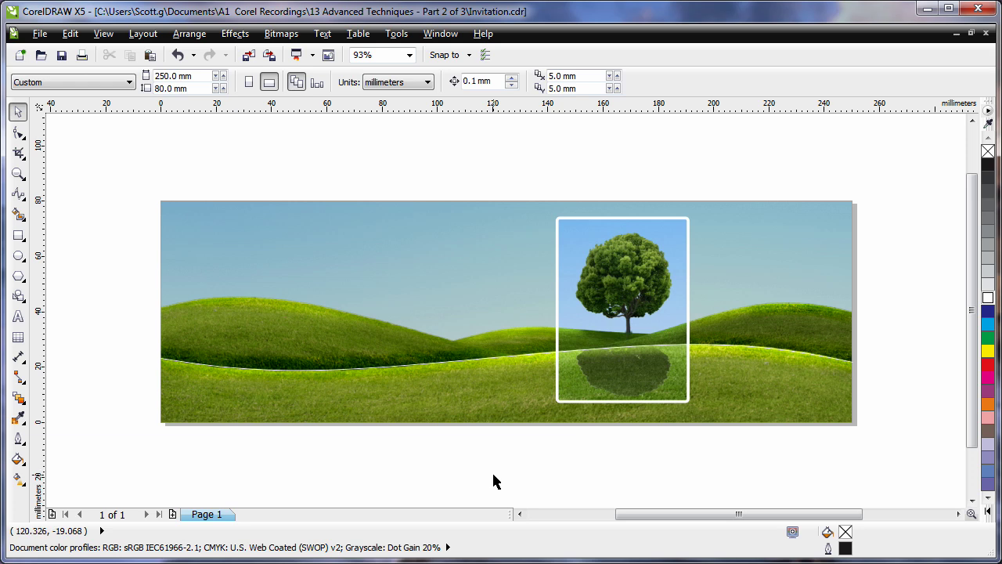
# Step: Paste the environment slogan and set it in HelveticaNeueLT Pro 55 Roman
pyautogui.hotkey('ctrl', 'v')
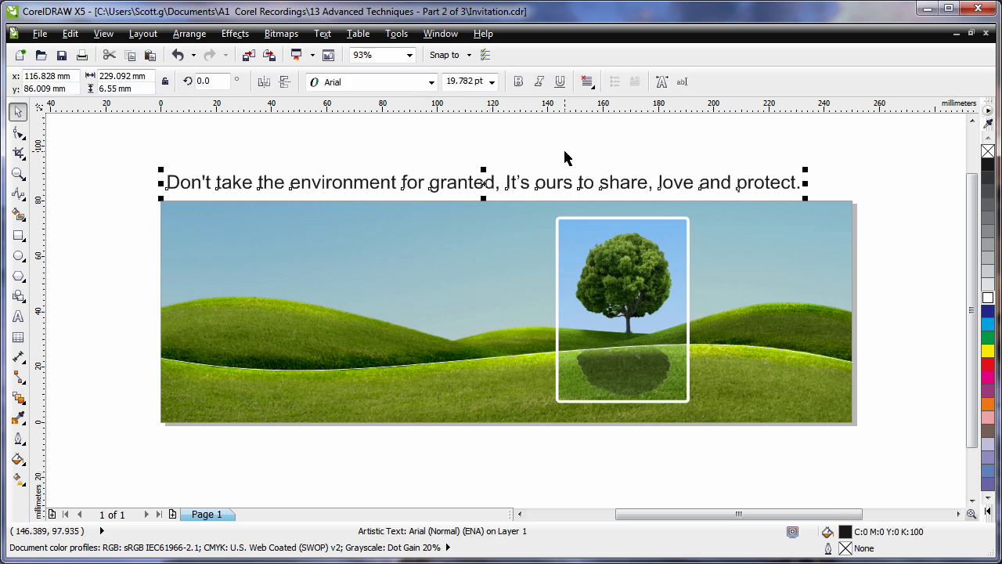
pyautogui.click(430, 83)
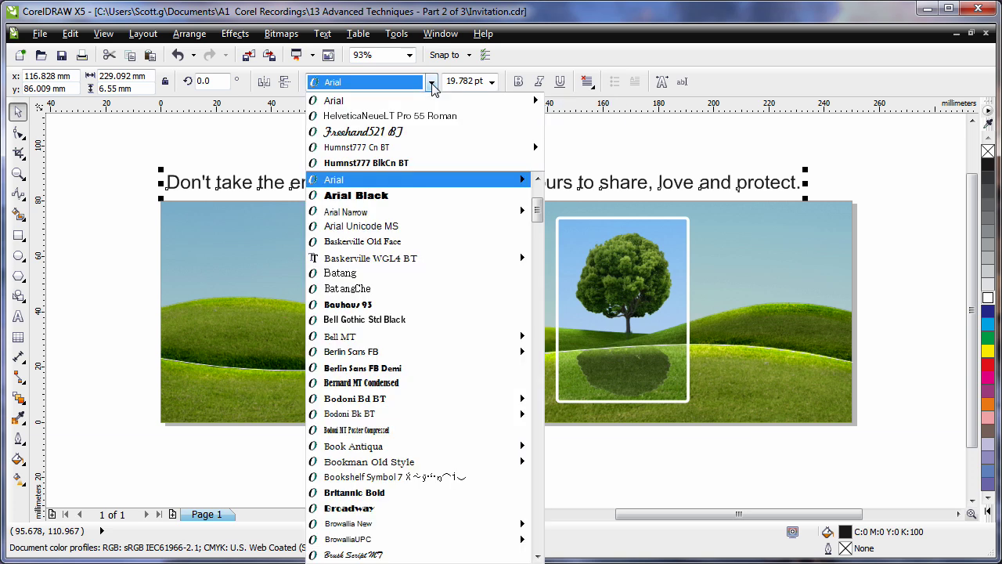
pyautogui.click(395, 117)
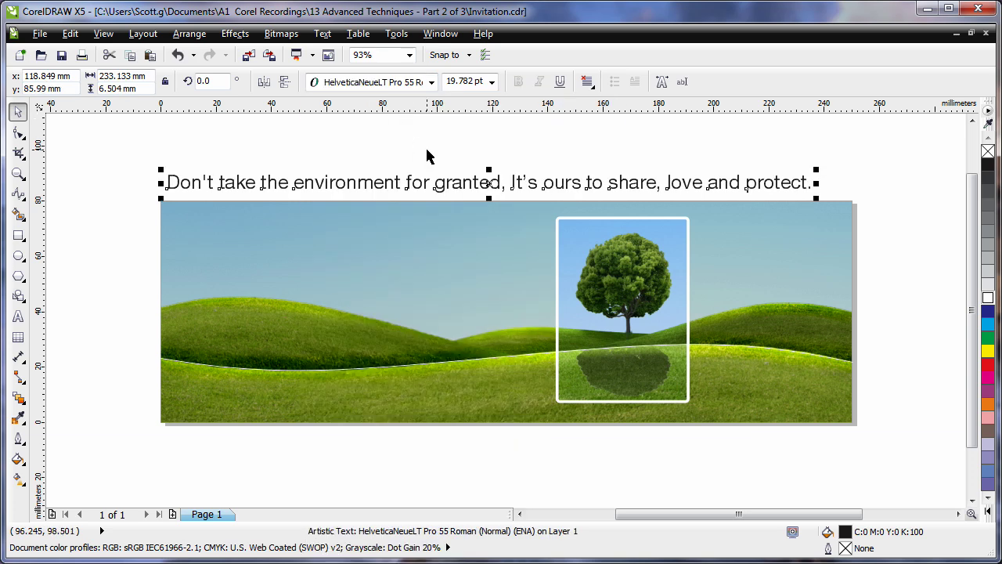
pyautogui.click(437, 153)
# Step: Fit the slogan to the hill curve and colour it white
pyautogui.click(589, 187)
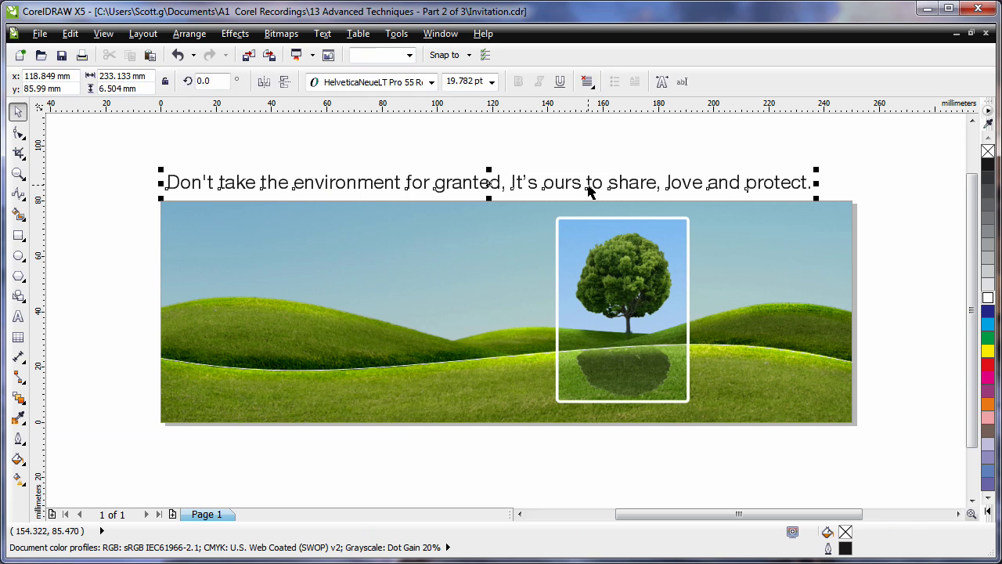
pyautogui.click(324, 34)
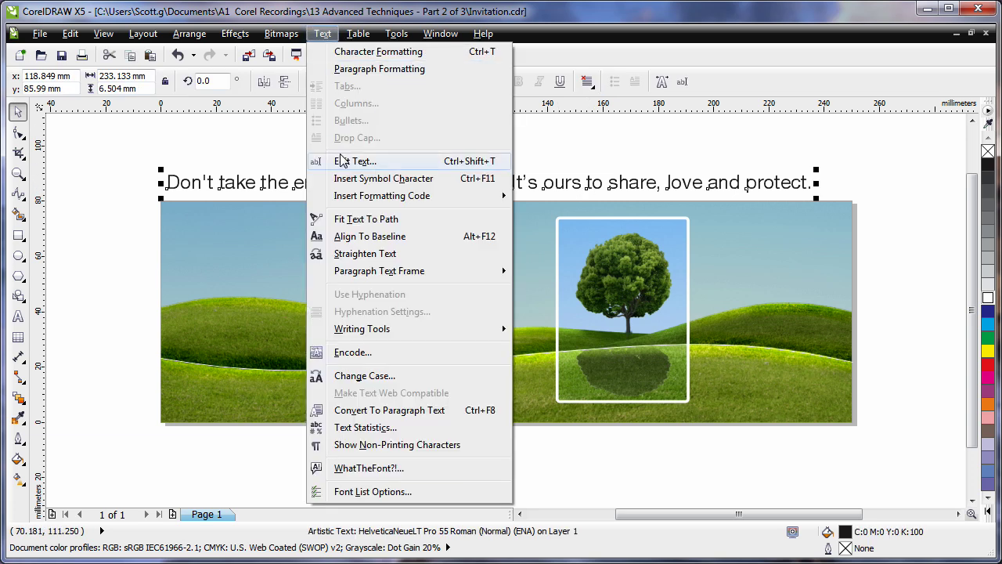
pyautogui.click(364, 220)
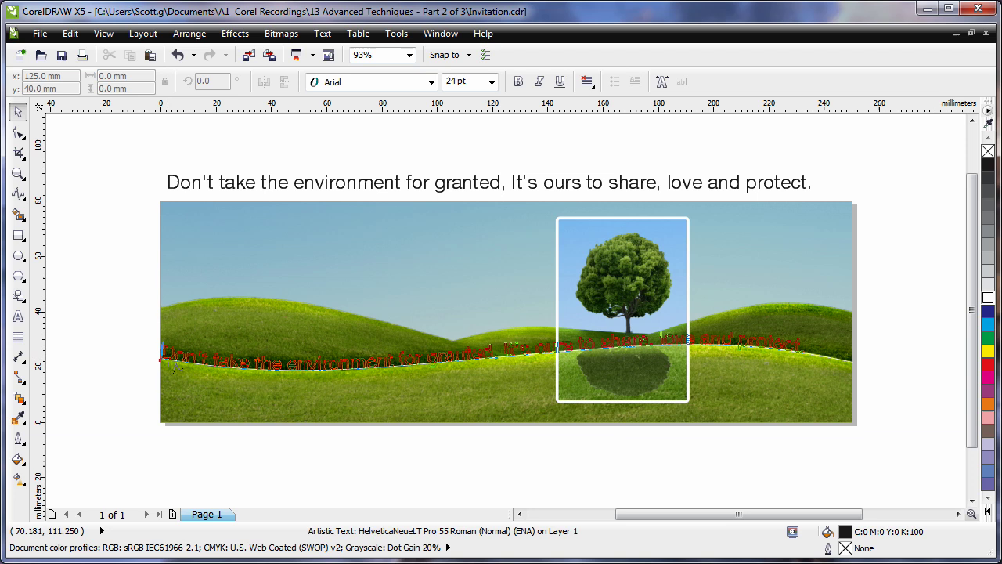
pyautogui.click(174, 360)
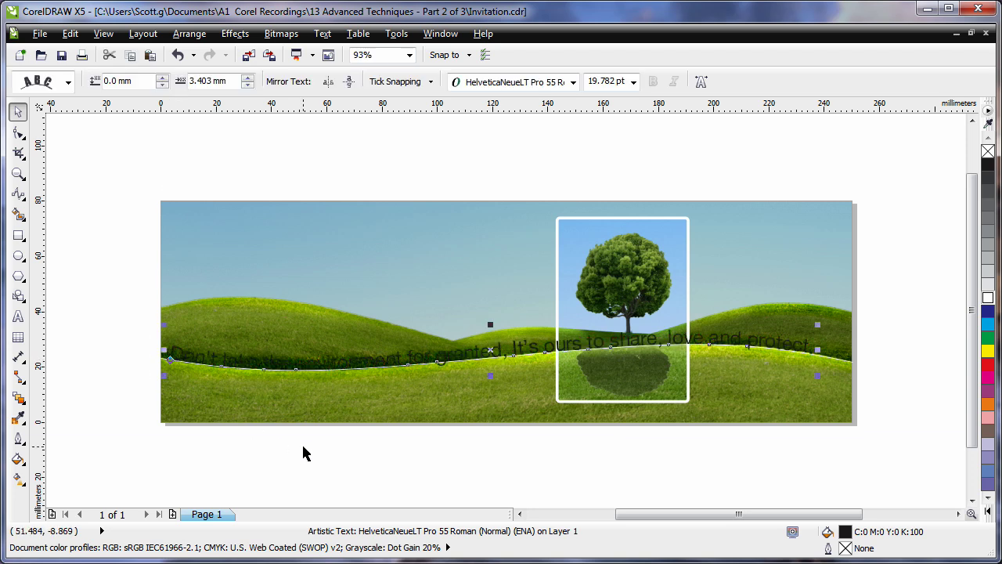
pyautogui.click(987, 298)
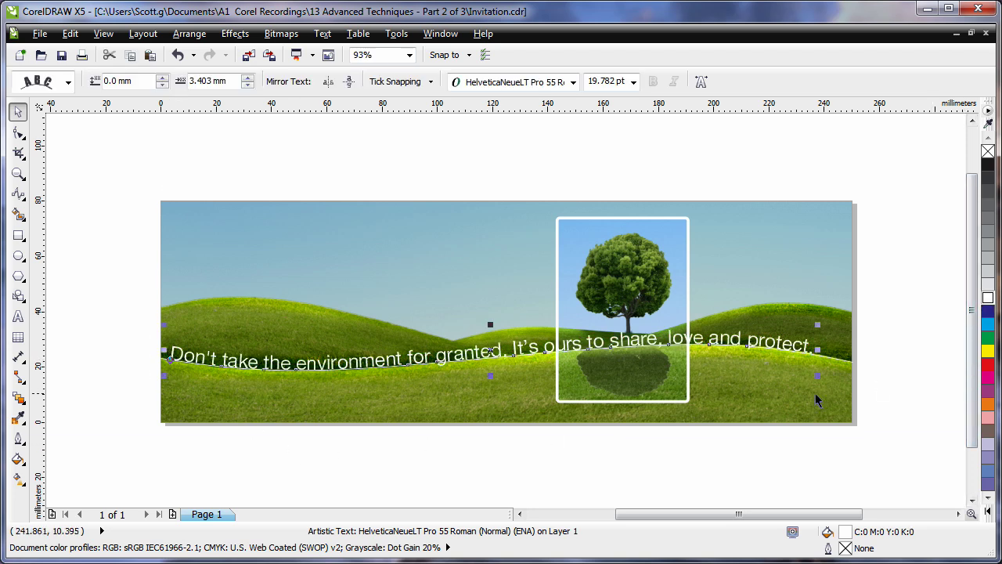
# Step: Spread the slogan's letters across the image width and shift the first sentence slightly left
pyautogui.click(18, 133)
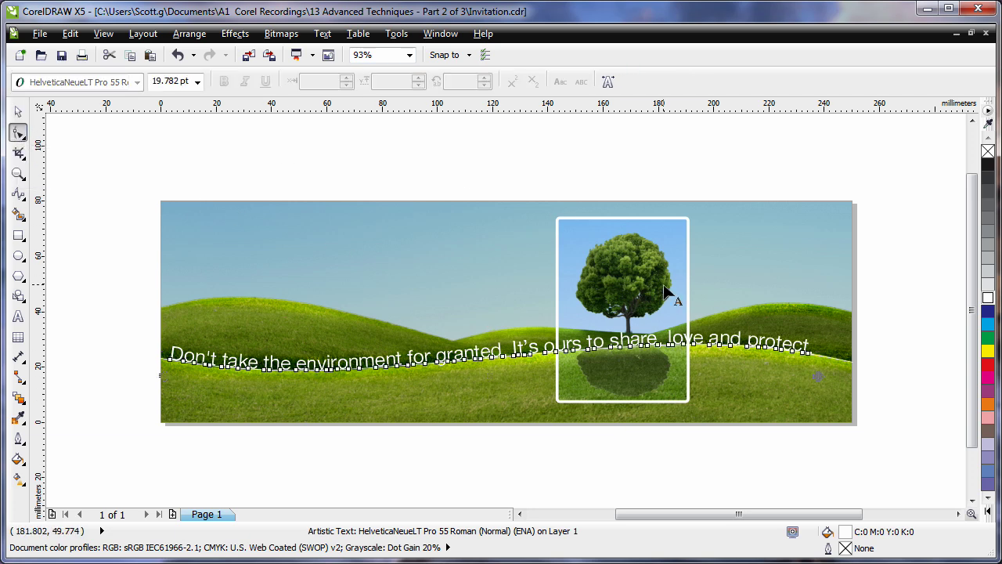
pyautogui.moveTo(817, 376); pyautogui.dragTo(851, 377)
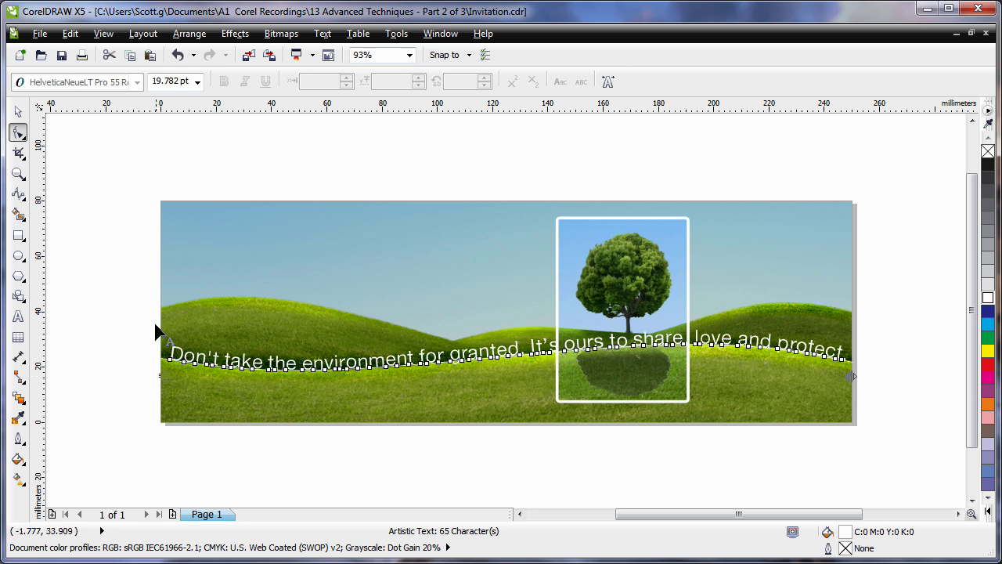
pyautogui.moveTo(146, 307); pyautogui.dragTo(179, 384)
pyautogui.moveTo(556, 373); pyautogui.dragTo(559, 372)
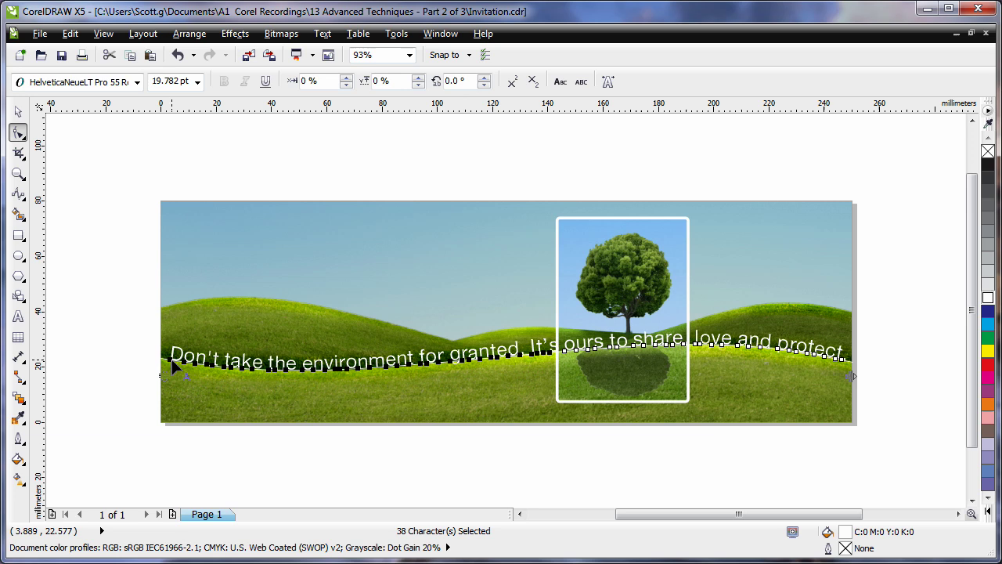
pyautogui.moveTo(172, 364); pyautogui.dragTo(167, 364)
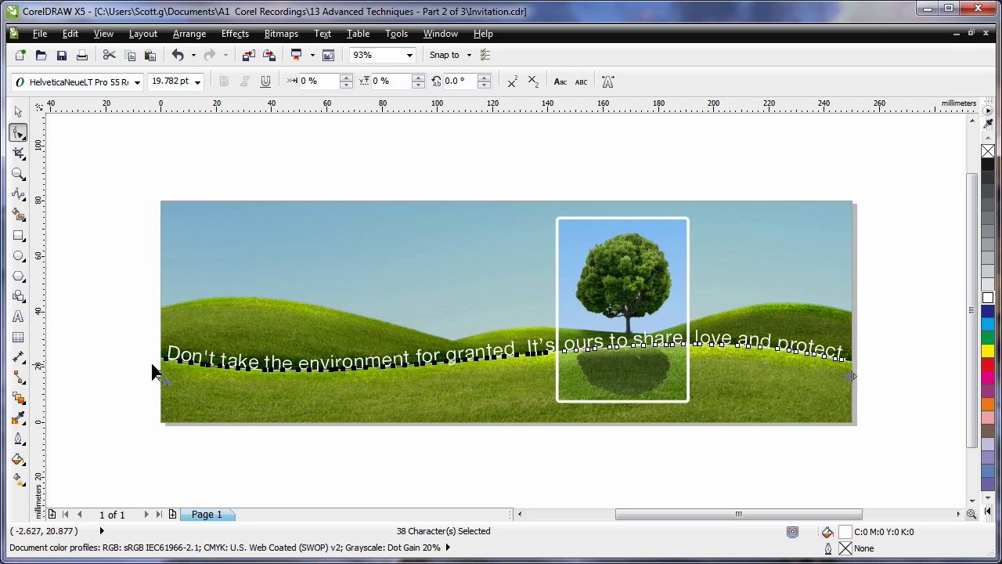
pyautogui.press('Escape')
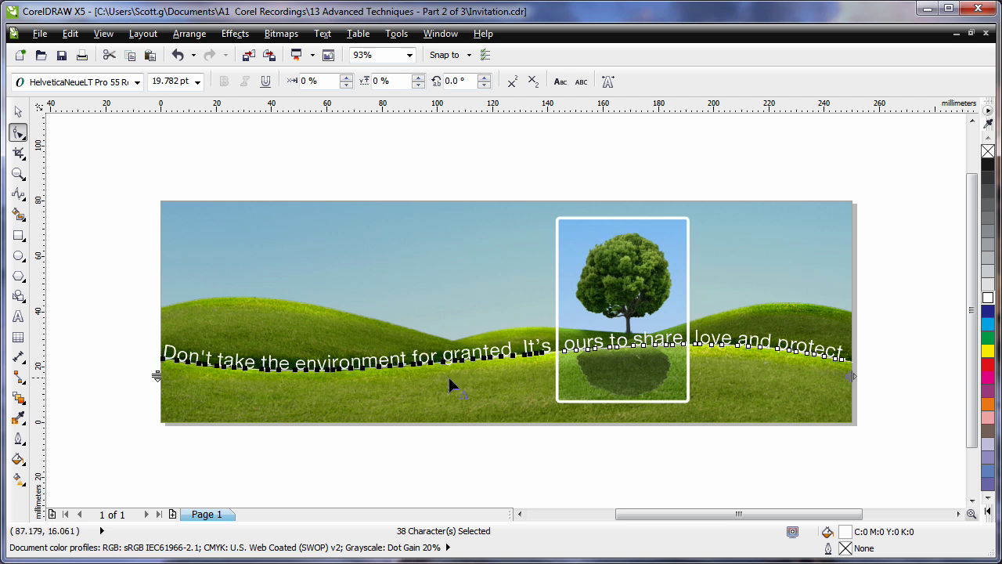
pyautogui.press('space')
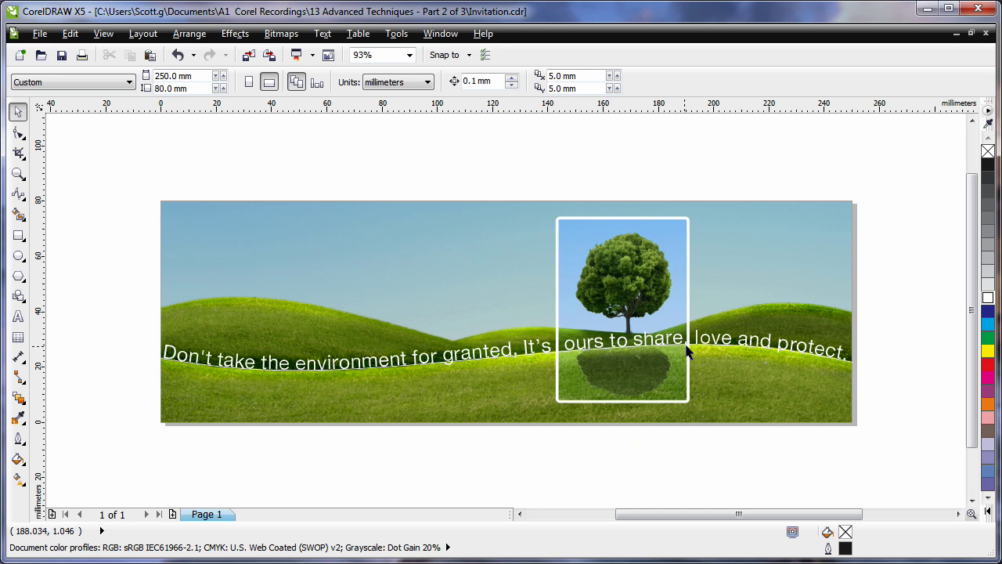
# Step: Tighten the character spacing of 'ours to share' to -8%
pyautogui.click(676, 345)
pyautogui.click(19, 133)
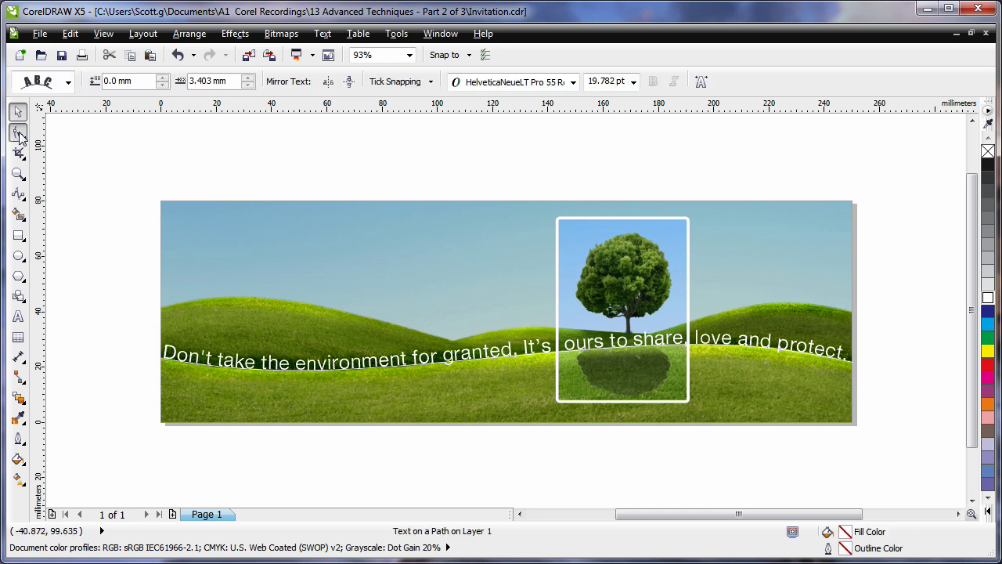
pyautogui.moveTo(557, 321); pyautogui.dragTo(696, 374)
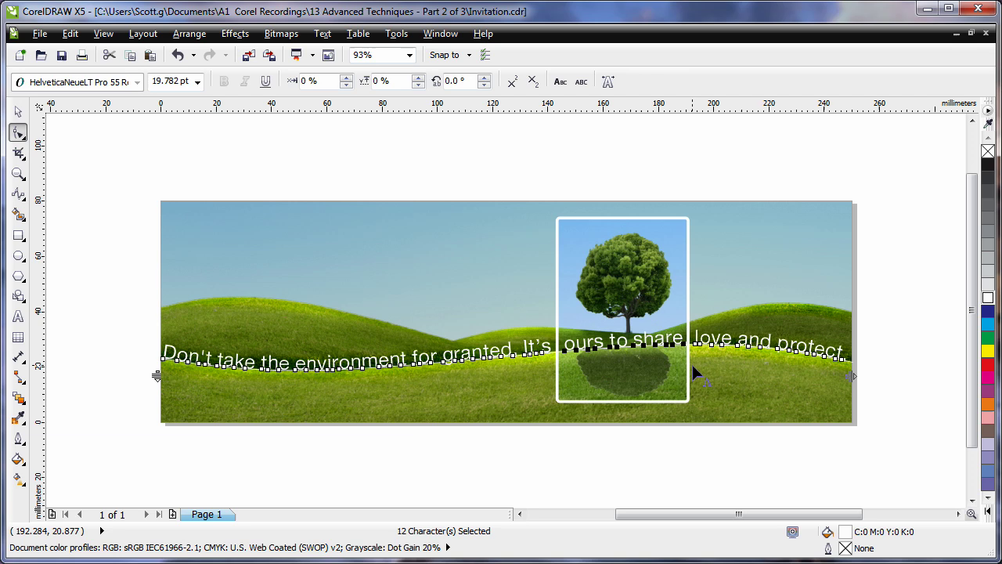
pyautogui.hotkey('ctrl', 'shift', ',')
pyautogui.hotkey('ctrl', 'shift', ',')
pyautogui.hotkey('ctrl', 'shift', ',')
pyautogui.hotkey('ctrl', 'shift', ',')
pyautogui.hotkey('ctrl', 'shift', ',')
pyautogui.hotkey('ctrl', 'shift', ',')
pyautogui.hotkey('ctrl', 'shift', ',')
pyautogui.hotkey('ctrl', 'shift', ',')
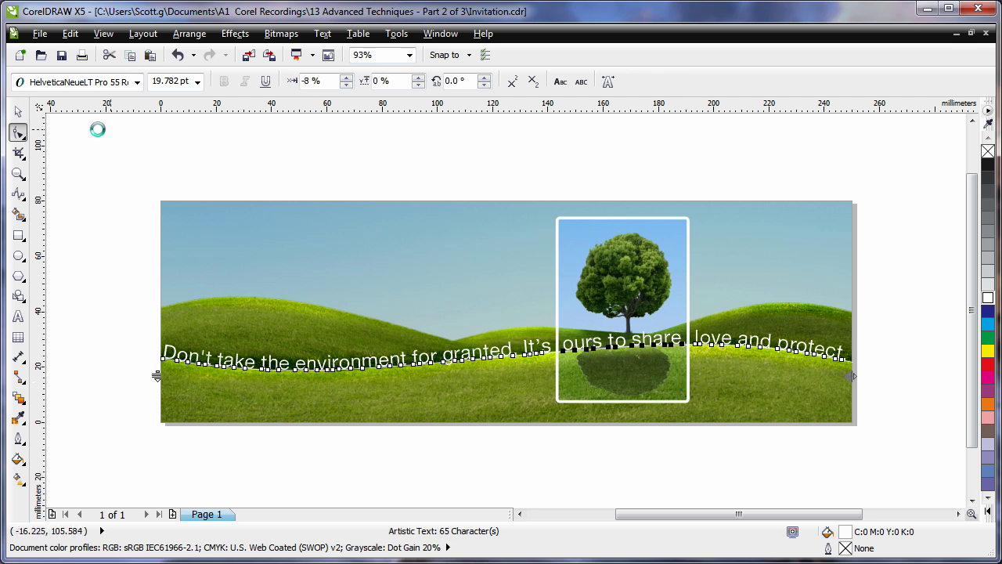
pyautogui.click(19, 115)
pyautogui.click(141, 209)
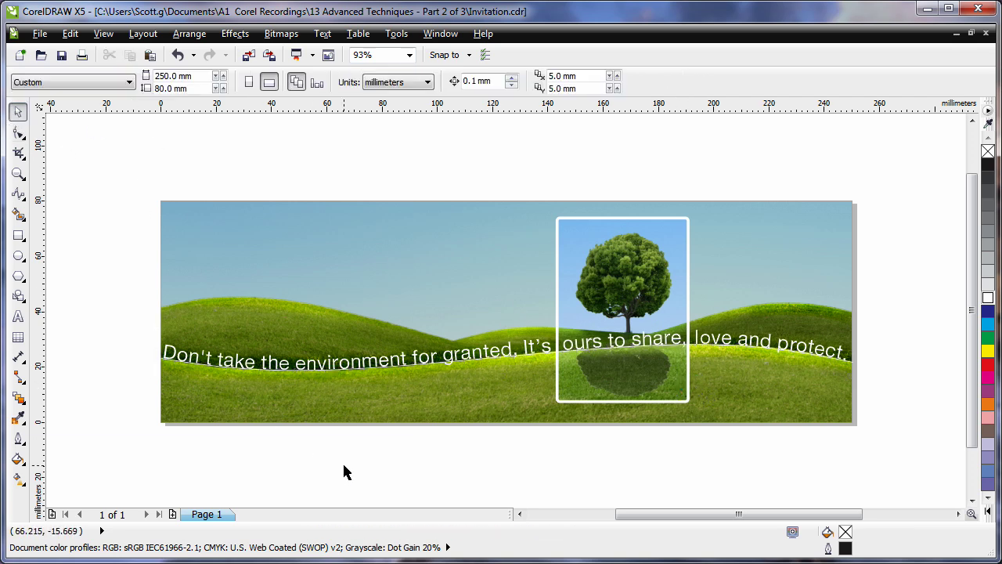
# Step: Add a drop shadow just below the curved slogan and edit its feathering value
pyautogui.hotkey('ctrl', 'z')
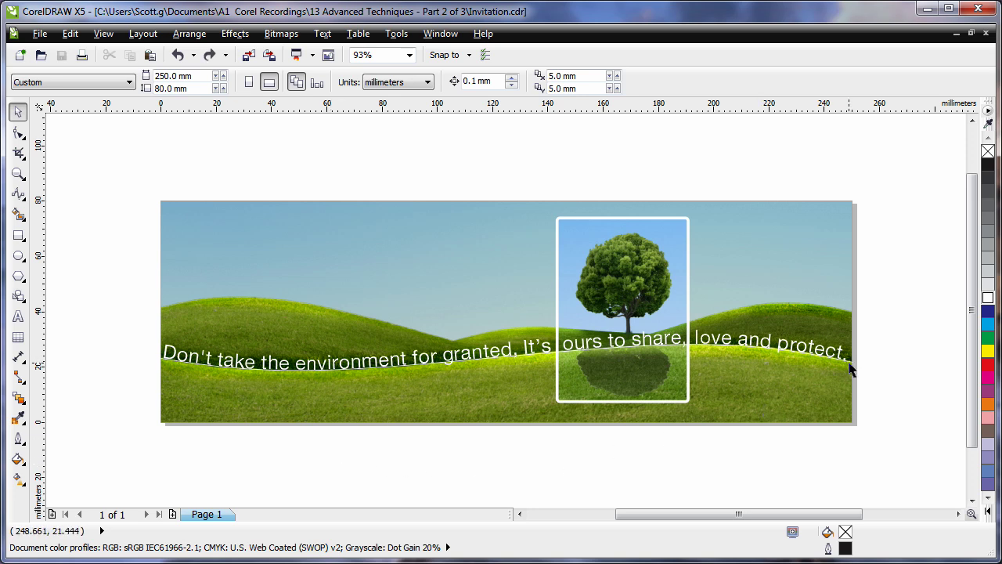
pyautogui.hotkey('ctrl', 'shift', 'z')
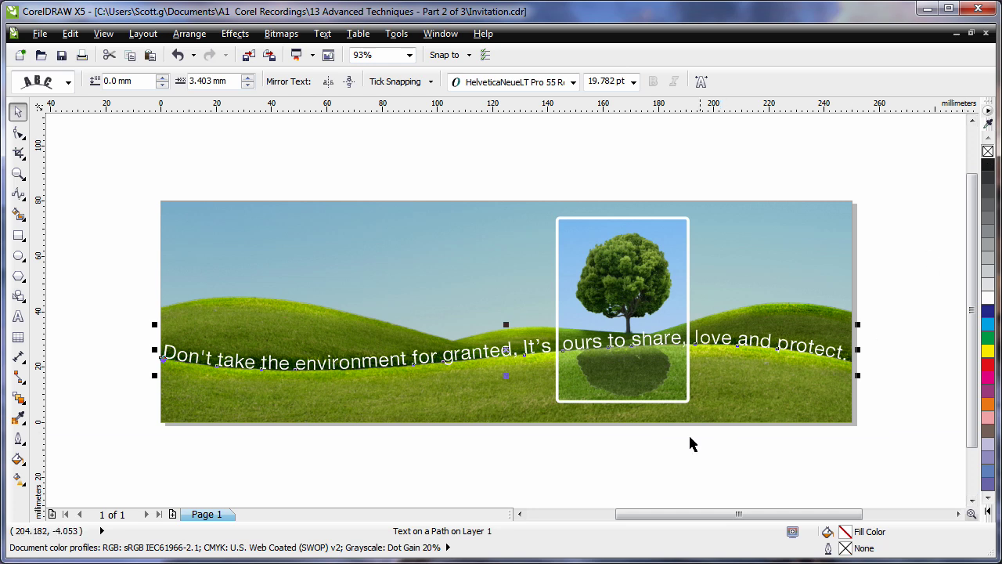
pyautogui.click(26, 405)
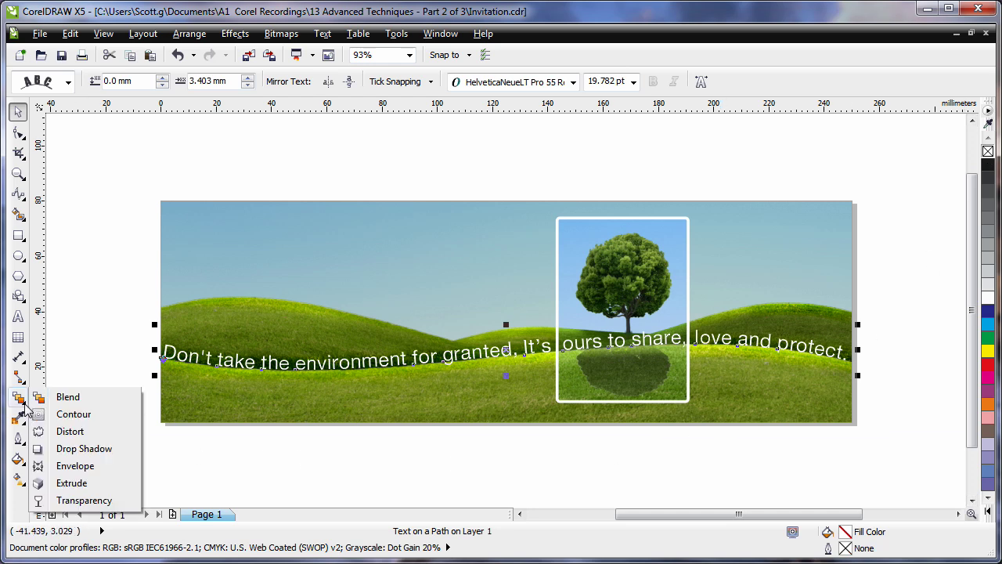
pyautogui.click(83, 448)
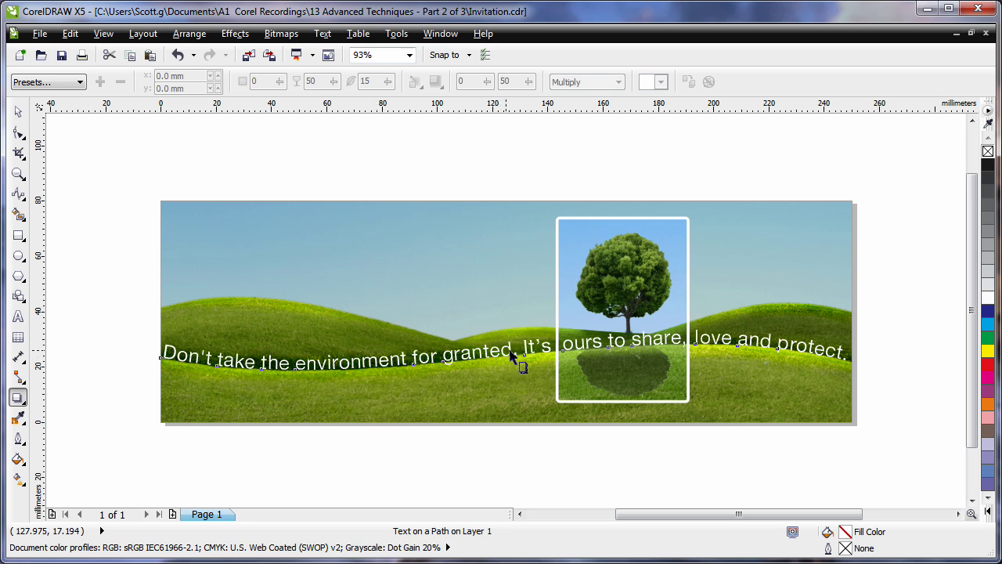
pyautogui.moveTo(519, 364); pyautogui.dragTo(526, 386)
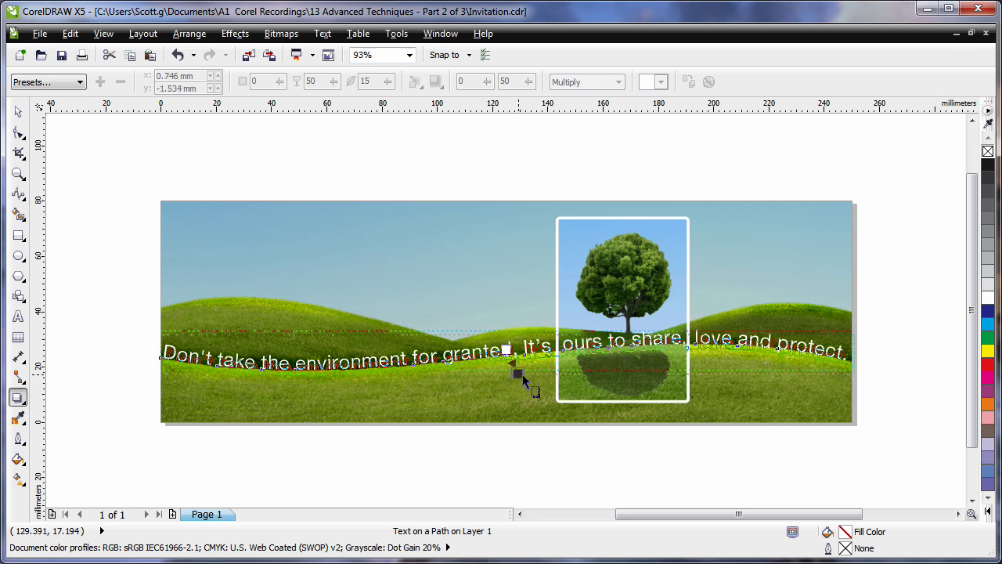
pyautogui.moveTo(523, 374); pyautogui.dragTo(522, 374)
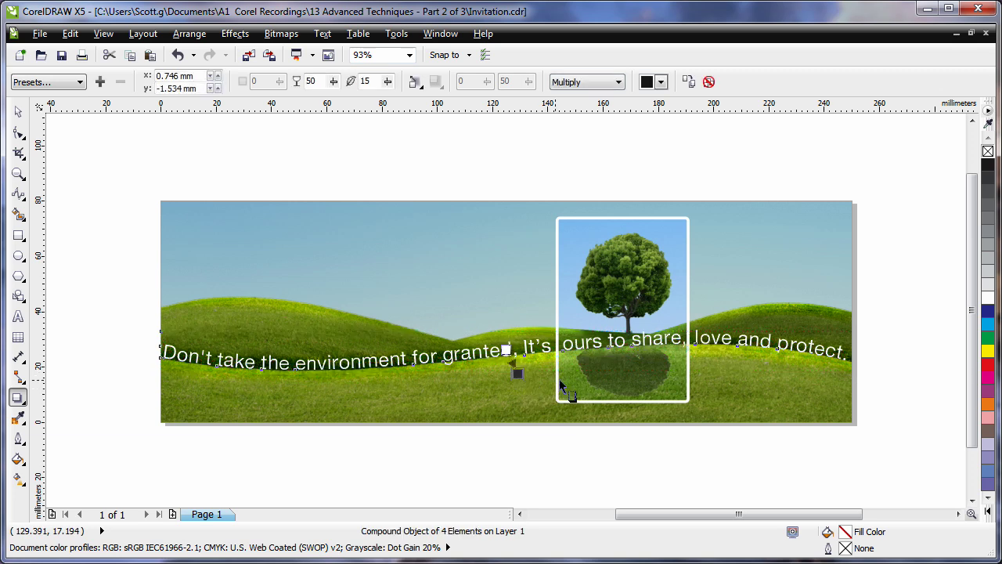
pyautogui.doubleClick(376, 81)
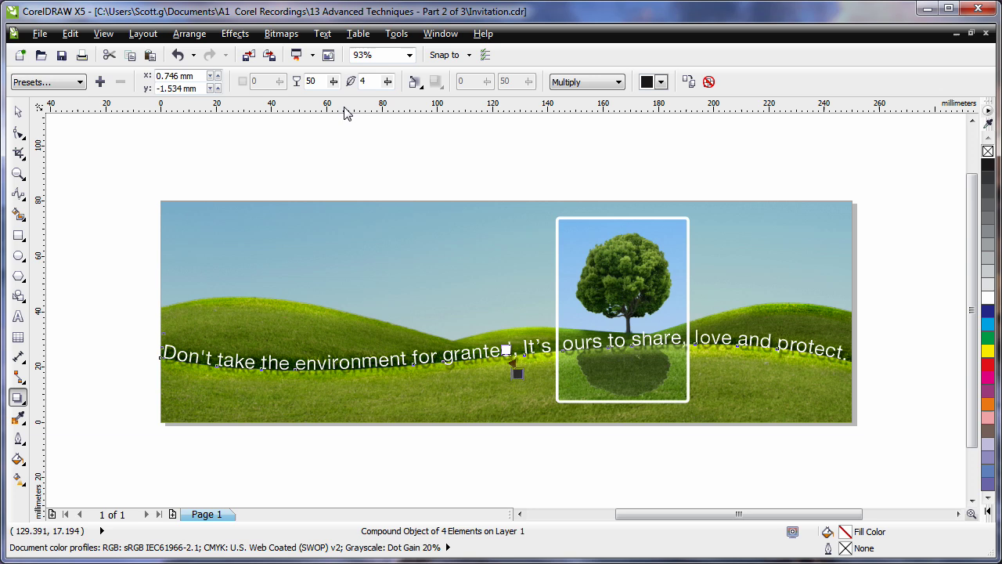
# Step: Nudge the curved slogan up slightly
pyautogui.click(18, 111)
pyautogui.click(507, 443)
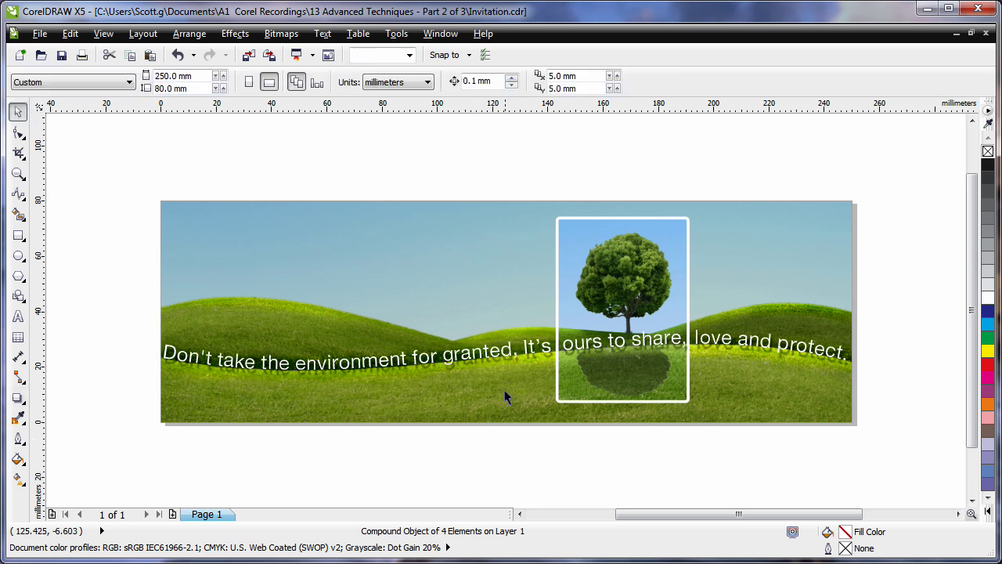
pyautogui.click(503, 362)
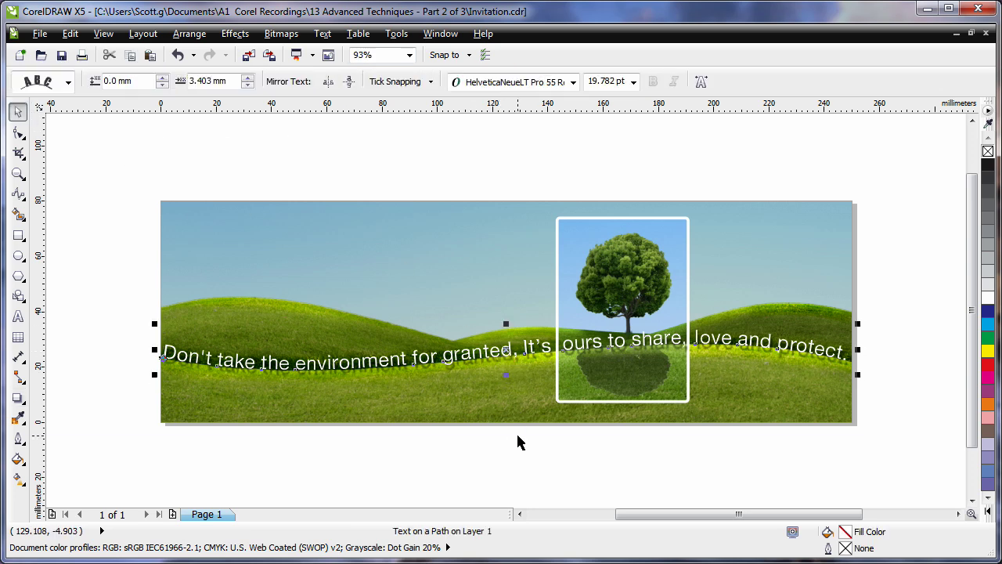
pyautogui.press('Up')
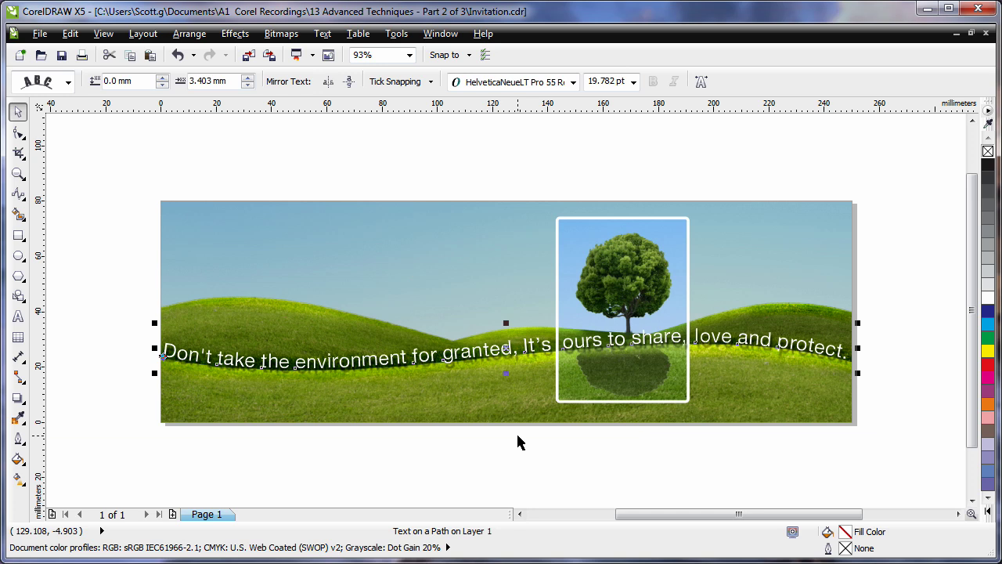
pyautogui.click(517, 443)
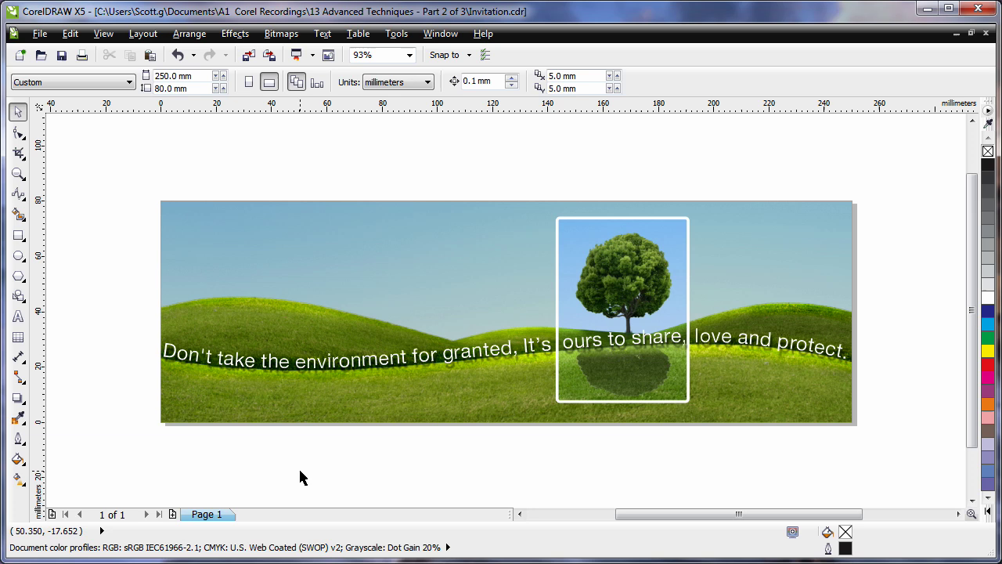
# Step: Paste 'Brought to you by the environment.', shrink it into the bottom-right corner, and make it white HelveticaNeueLT Pro 55 Roman
pyautogui.hotkey('ctrl', 'v')
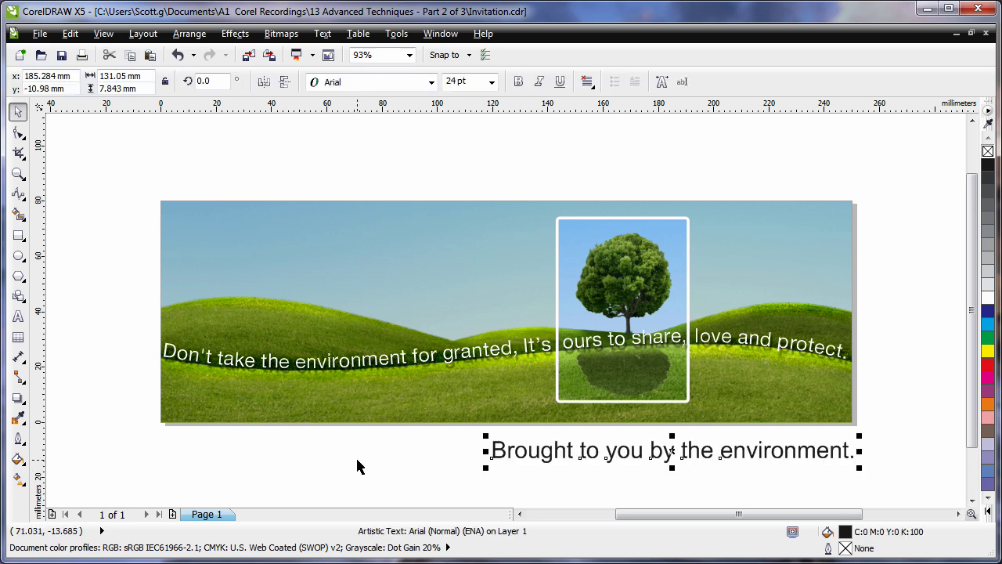
pyautogui.moveTo(485, 470); pyautogui.dragTo(617, 455)
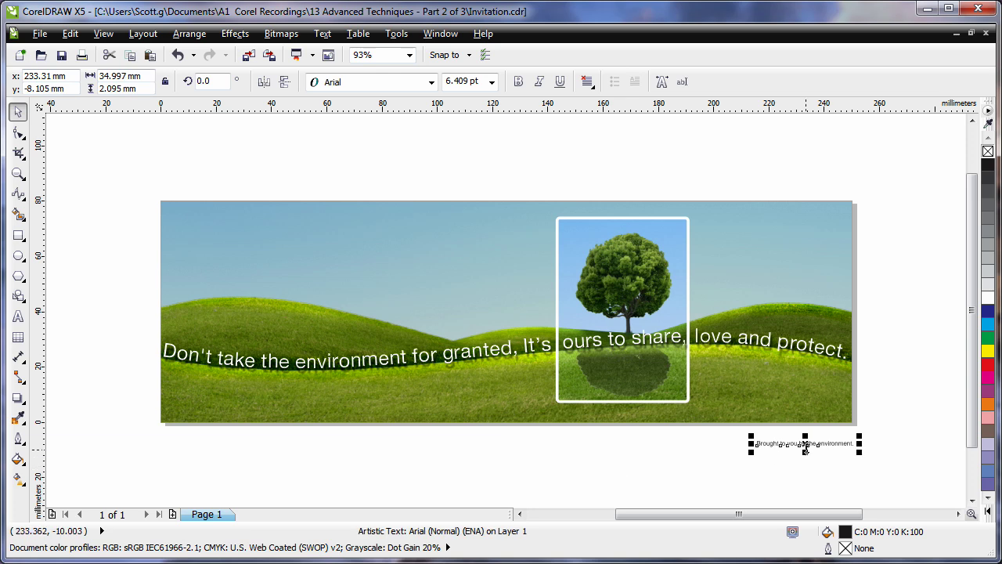
pyautogui.moveTo(805, 446); pyautogui.dragTo(775, 417)
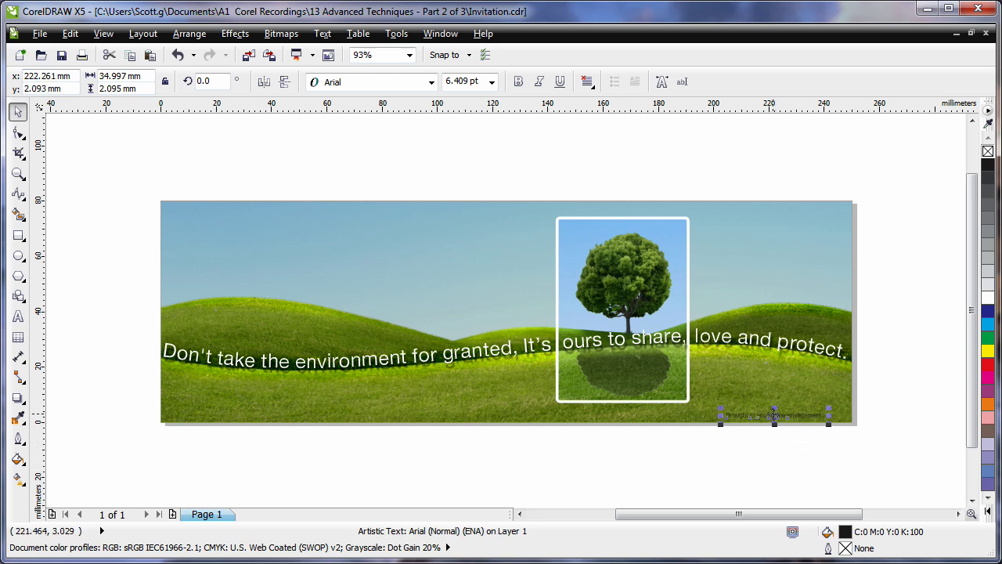
pyautogui.click(988, 297)
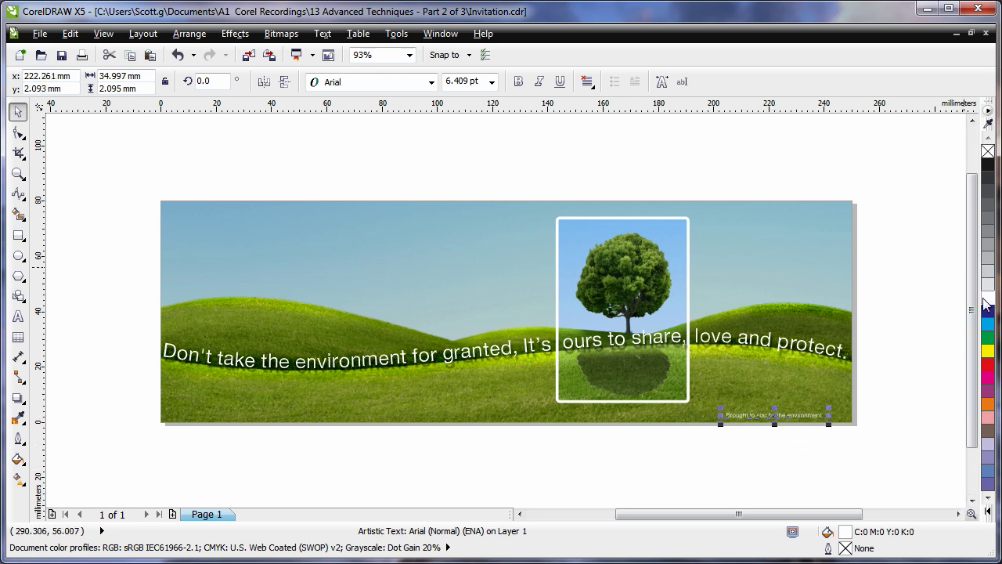
pyautogui.click(431, 82)
pyautogui.click(414, 100)
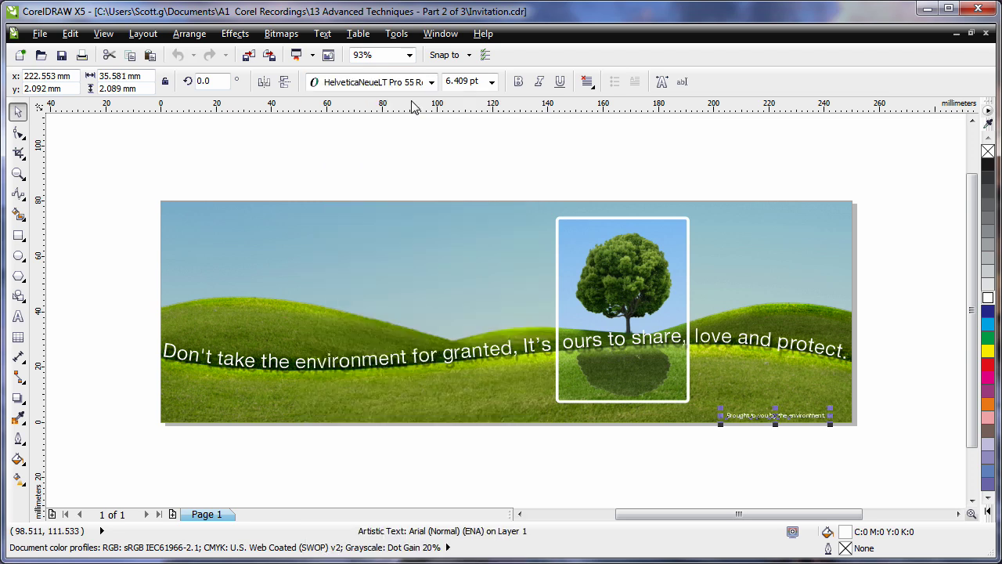
pyautogui.click(18, 173)
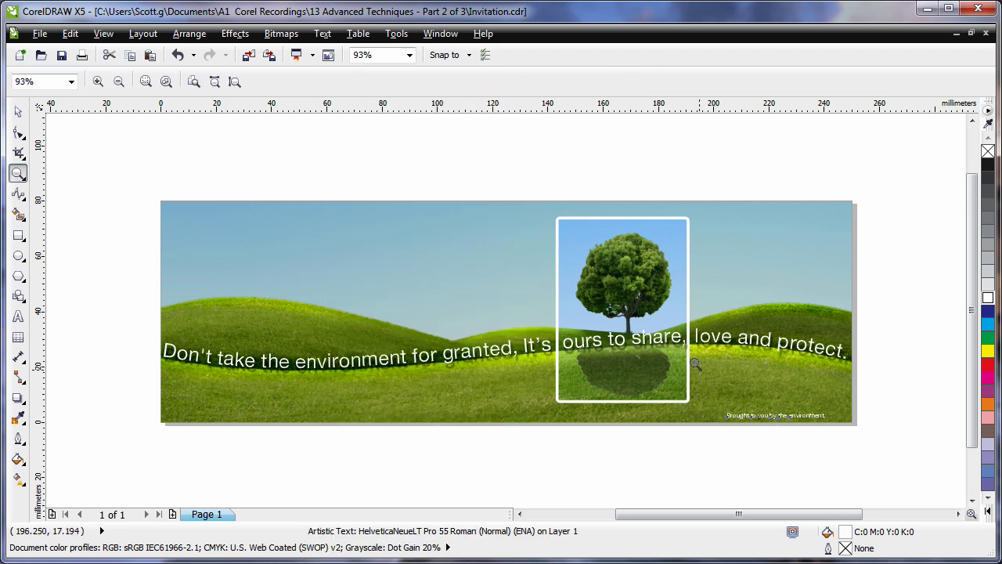
# Step: Set the Artistic Media sprayer to the Footprint hand-print spray at size 12
pyautogui.moveTo(689, 339); pyautogui.dragTo(853, 433)
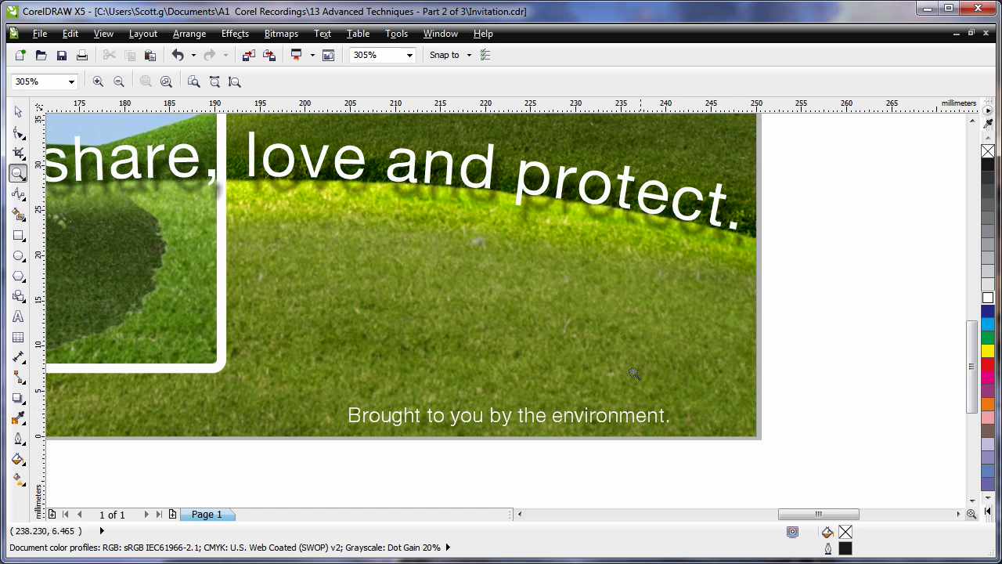
pyautogui.click(26, 201)
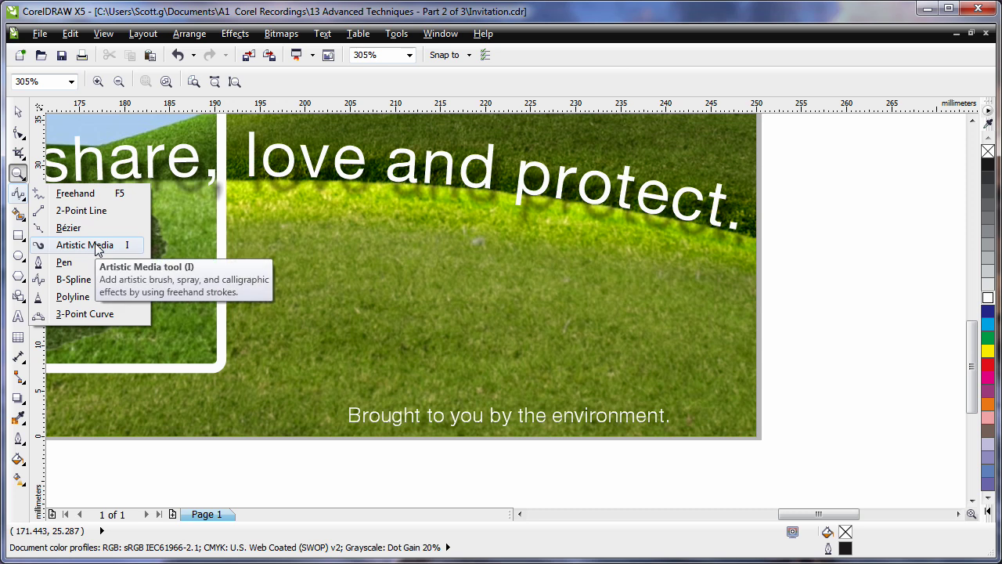
pyautogui.click(96, 247)
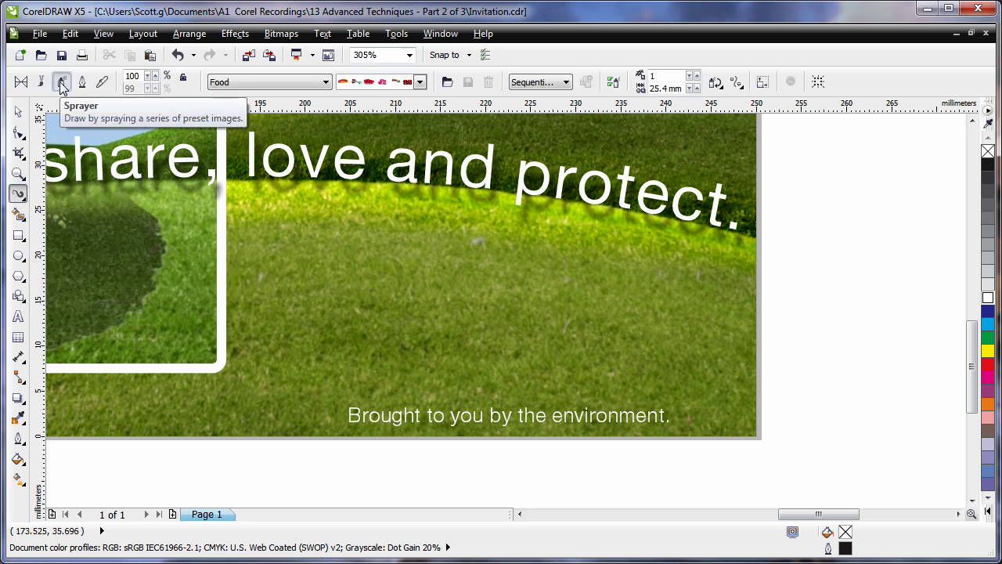
pyautogui.click(313, 87)
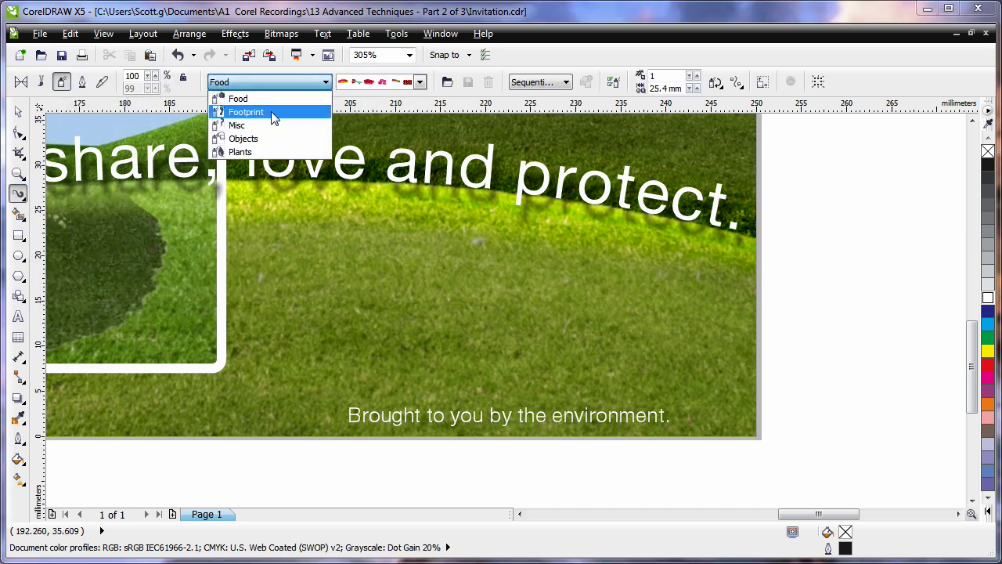
pyautogui.click(276, 114)
pyautogui.click(421, 82)
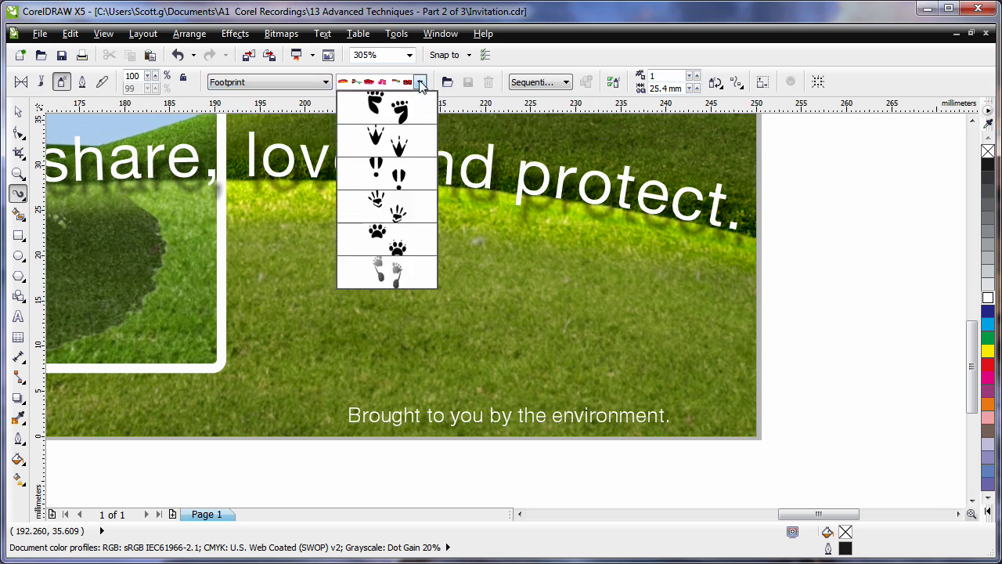
pyautogui.click(400, 214)
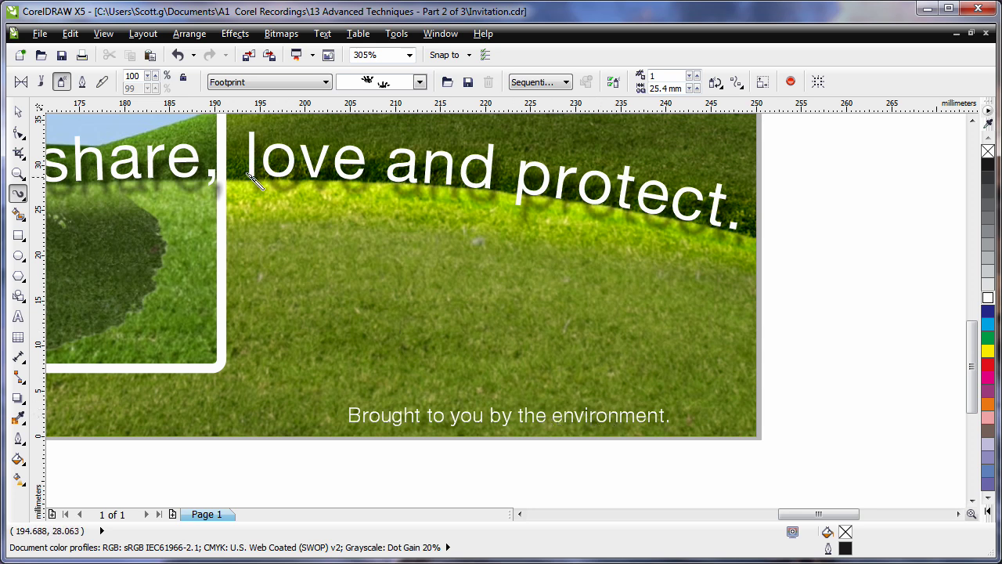
pyautogui.doubleClick(140, 76)
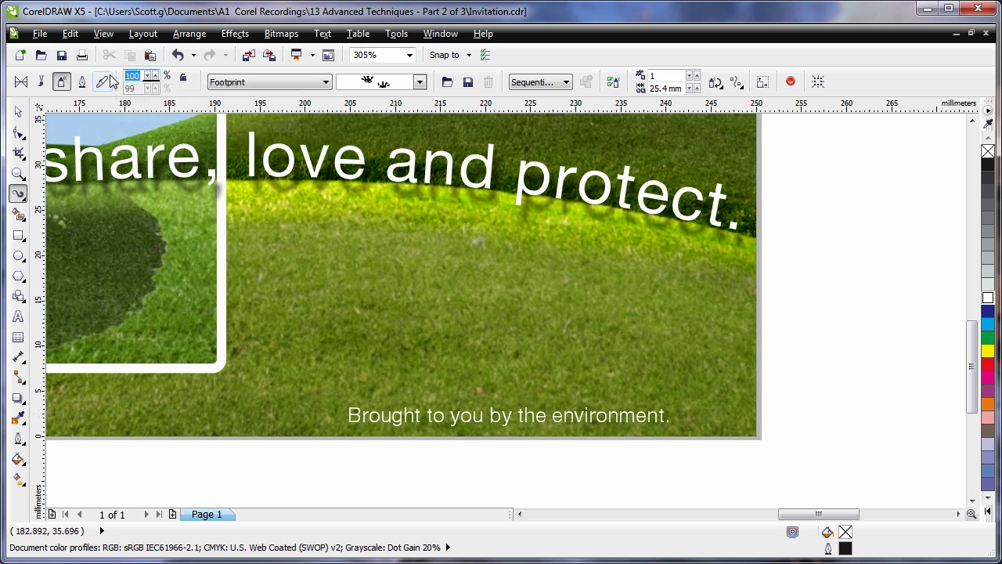
pyautogui.write('12')
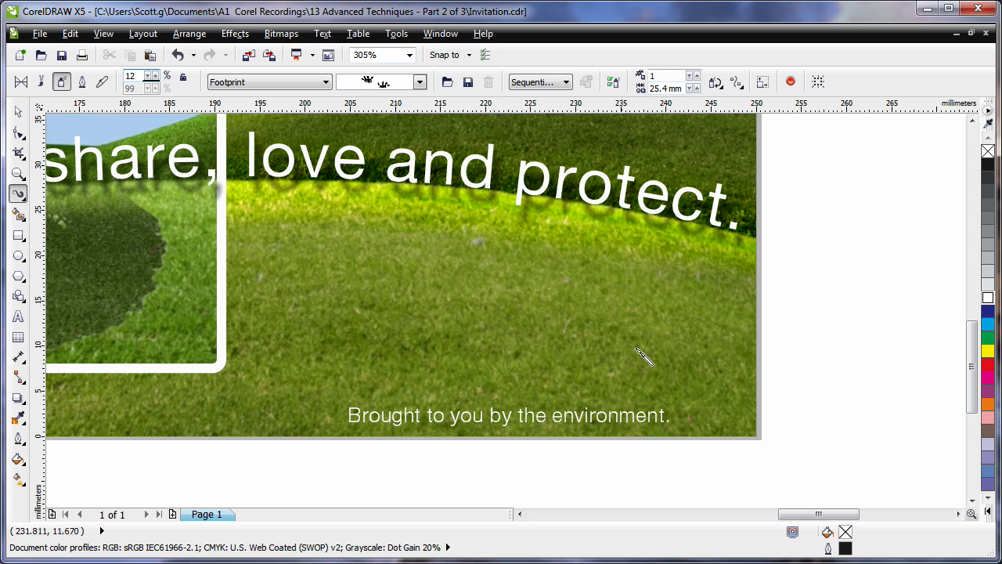
# Step: Spray a white hand print beside the credit line
pyautogui.moveTo(712, 426)
pyautogui.mouseDown()
pyautogui.moveTo(731, 400)
pyautogui.moveTo(709, 414)
pyautogui.mouseUp()
pyautogui.click(987, 298)
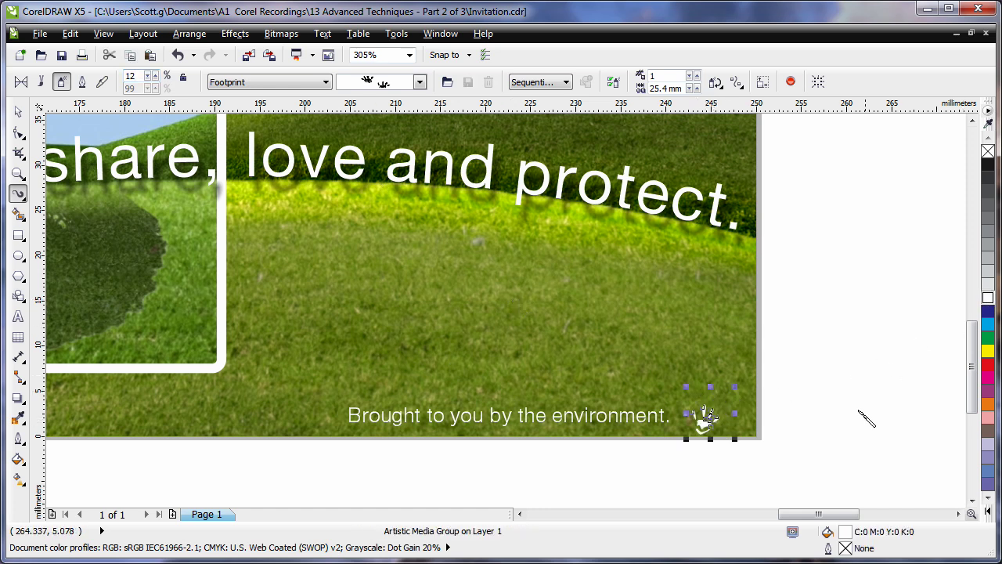
pyautogui.press('Escape')
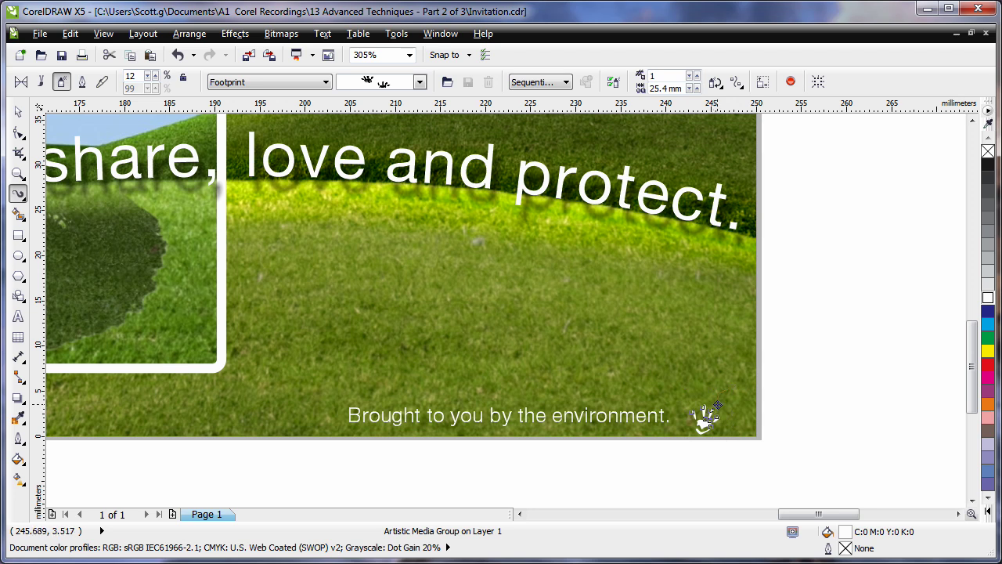
pyautogui.click(716, 406)
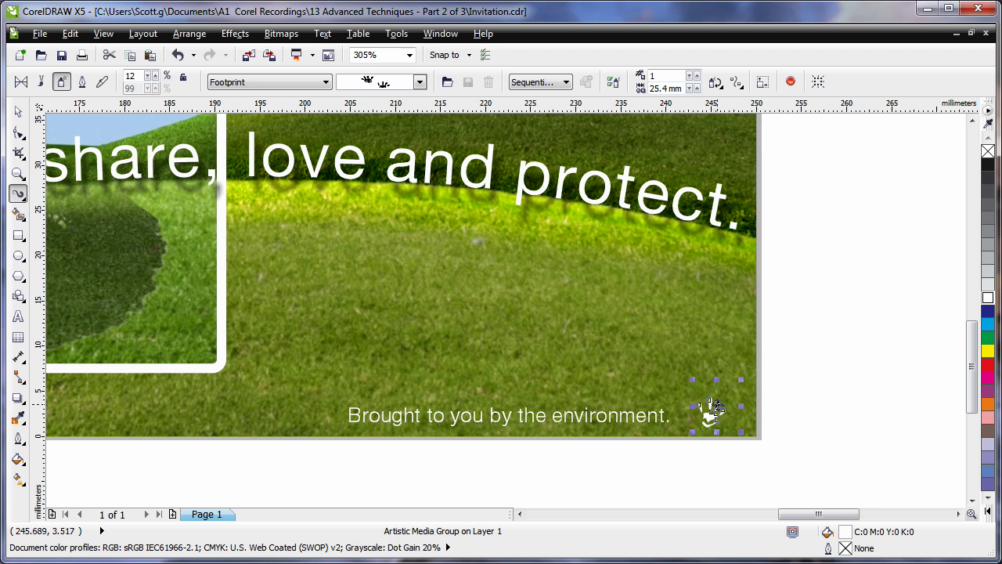
pyautogui.click(611, 359)
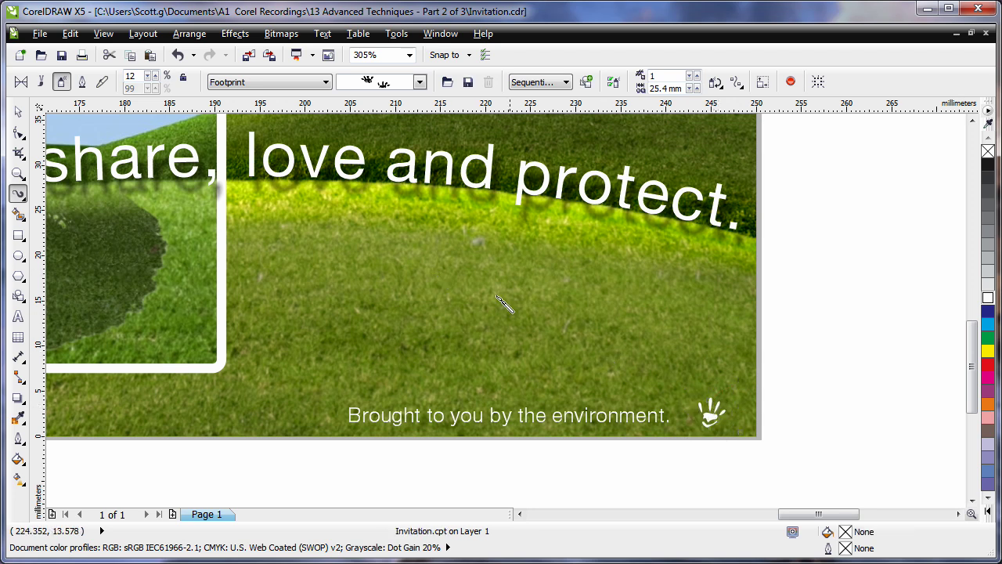
# Step: Spray a smaller white hand print at size 6 above the first one
pyautogui.click(154, 78)
pyautogui.moveTo(671, 389); pyautogui.dragTo(687, 368)
pyautogui.click(989, 299)
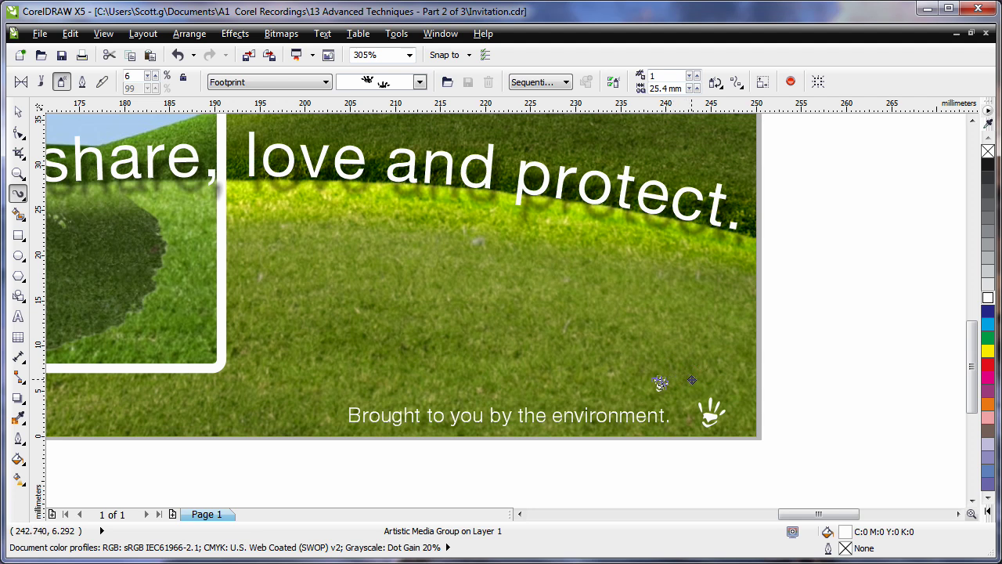
pyautogui.click(686, 384)
pyautogui.press('space')
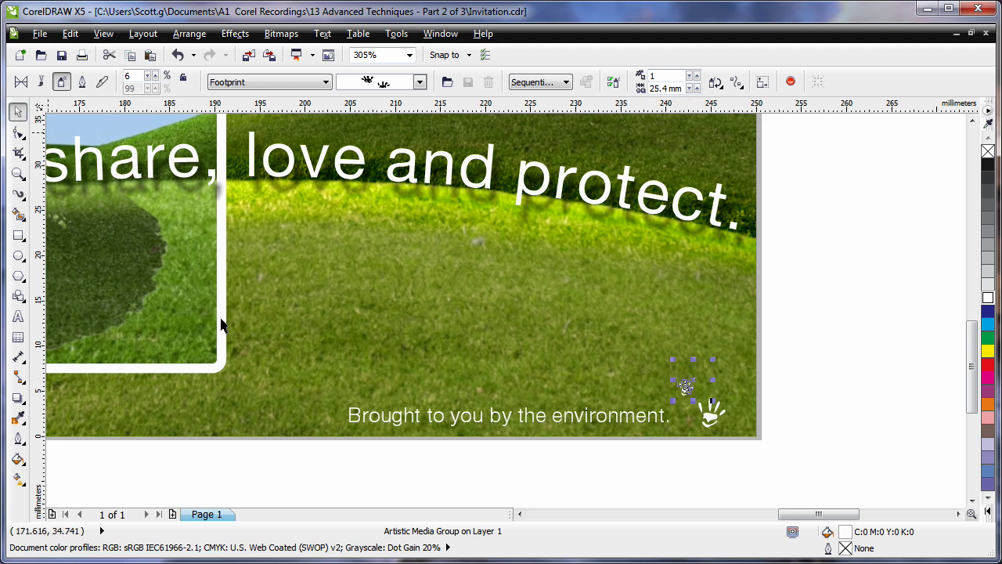
pyautogui.click(824, 396)
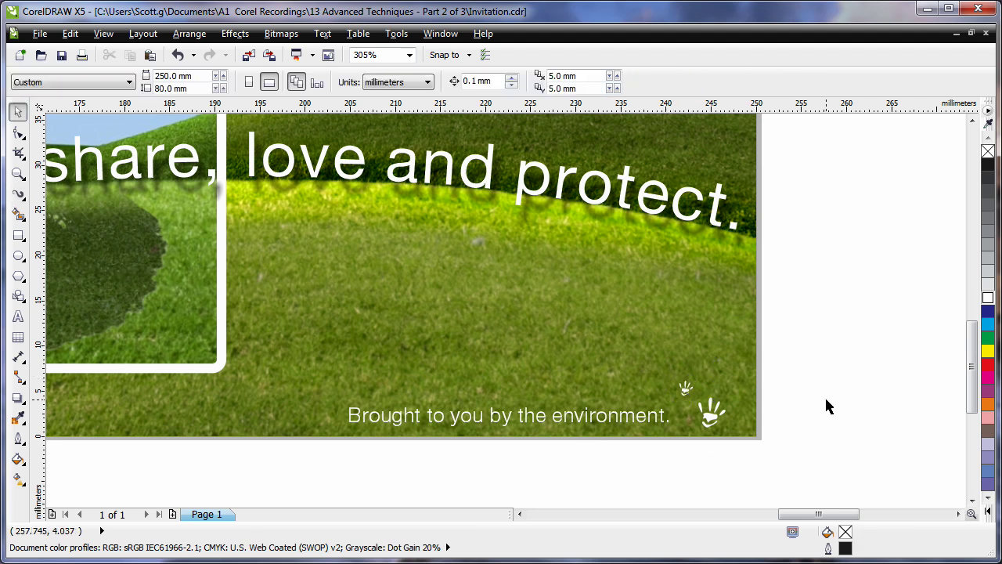
pyautogui.hotkey('shift', 'F4')
# Step: Place the 'You are invited to attend.' line in the sky, half size, in white Freehand521 BT
pyautogui.hotkey('ctrl', 'z')
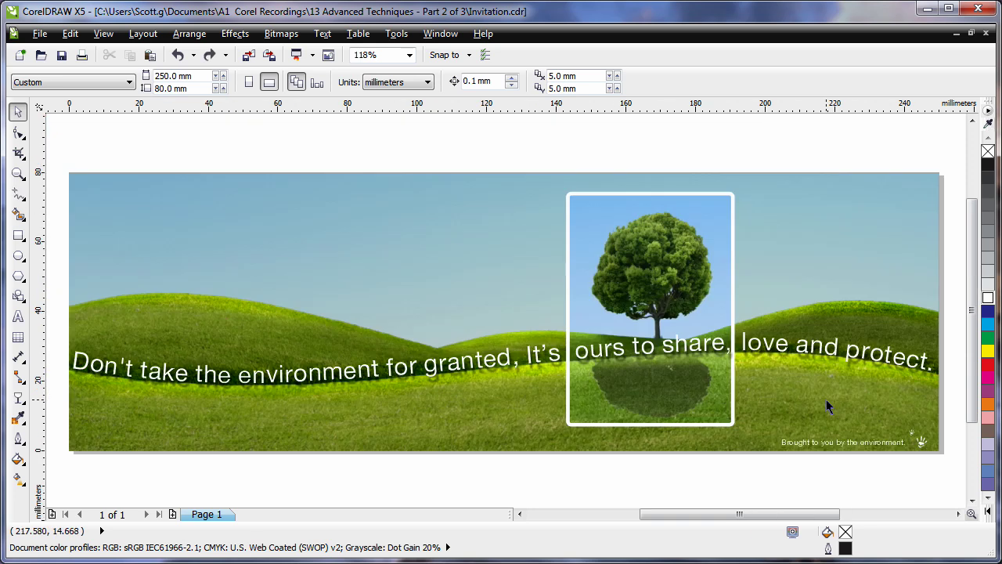
pyautogui.hotkey('ctrl', 'v')
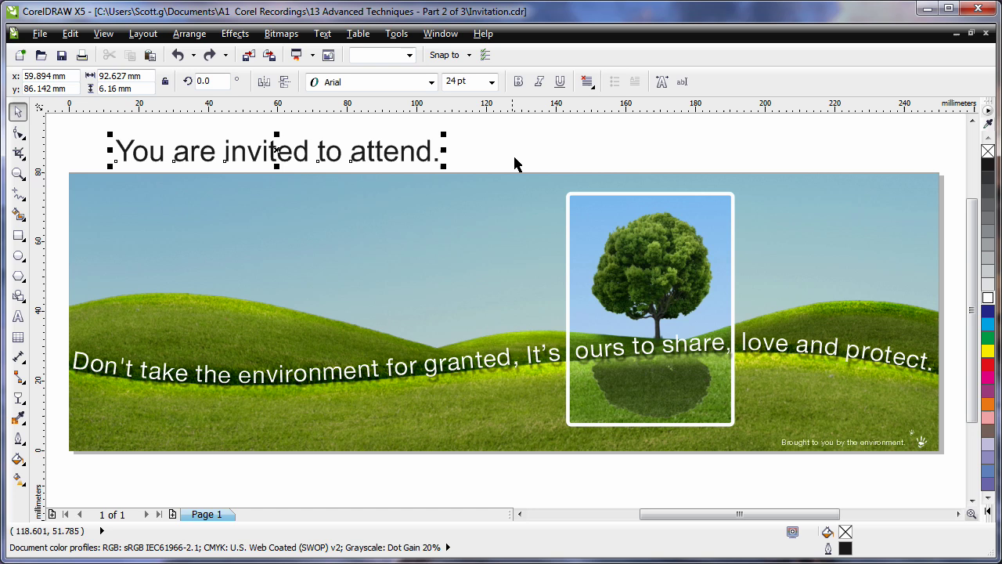
pyautogui.moveTo(278, 151); pyautogui.dragTo(289, 239)
pyautogui.moveTo(456, 254); pyautogui.dragTo(279, 266)
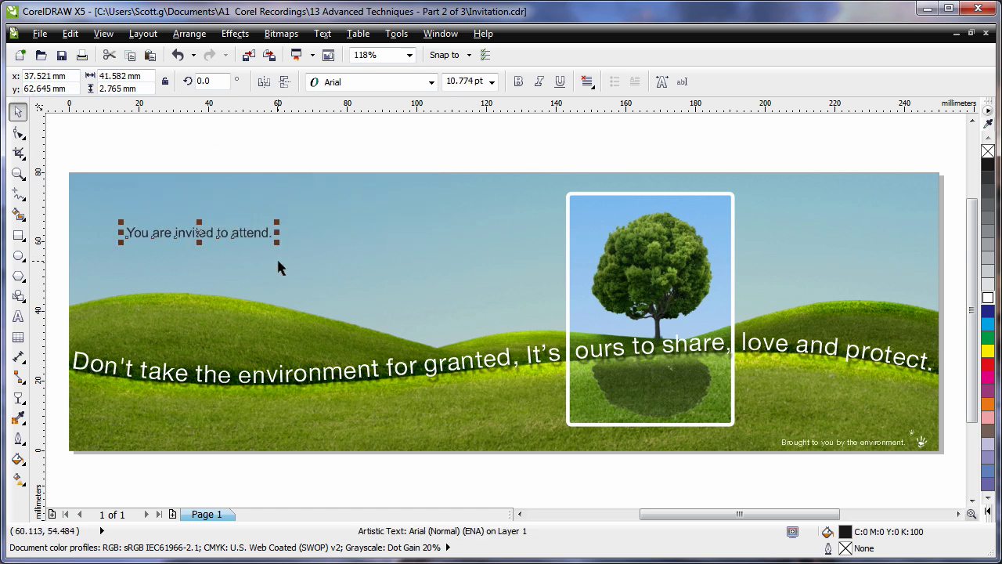
pyautogui.click(431, 81)
pyautogui.click(391, 117)
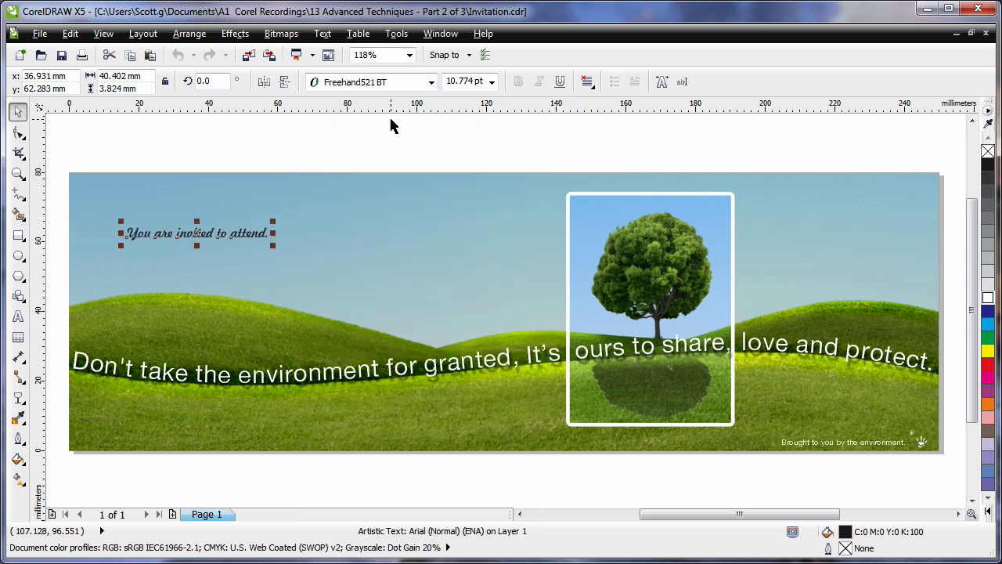
pyautogui.click(988, 304)
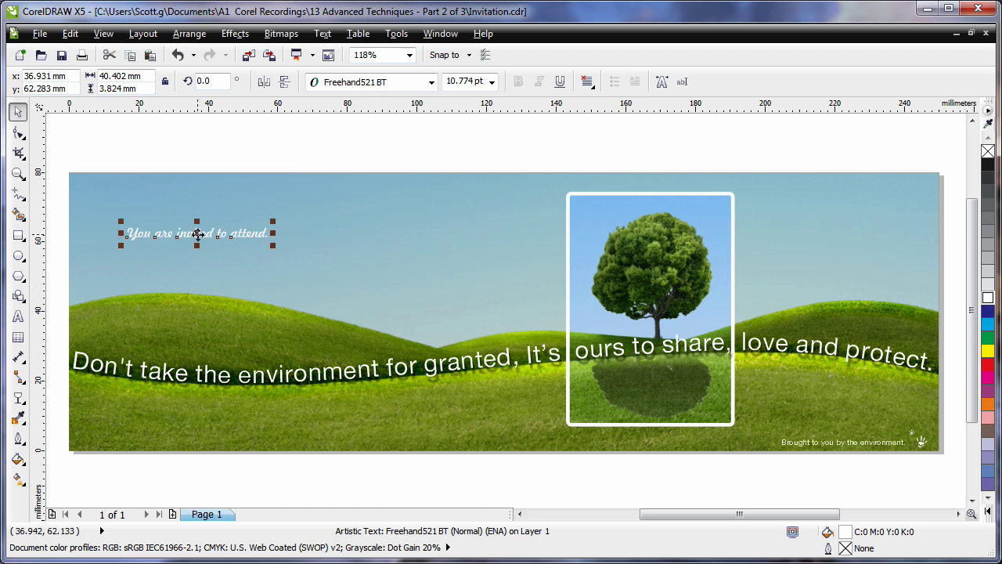
# Step: Shrink the invitation line slightly and shift it a little right
pyautogui.moveTo(201, 233); pyautogui.dragTo(228, 226)
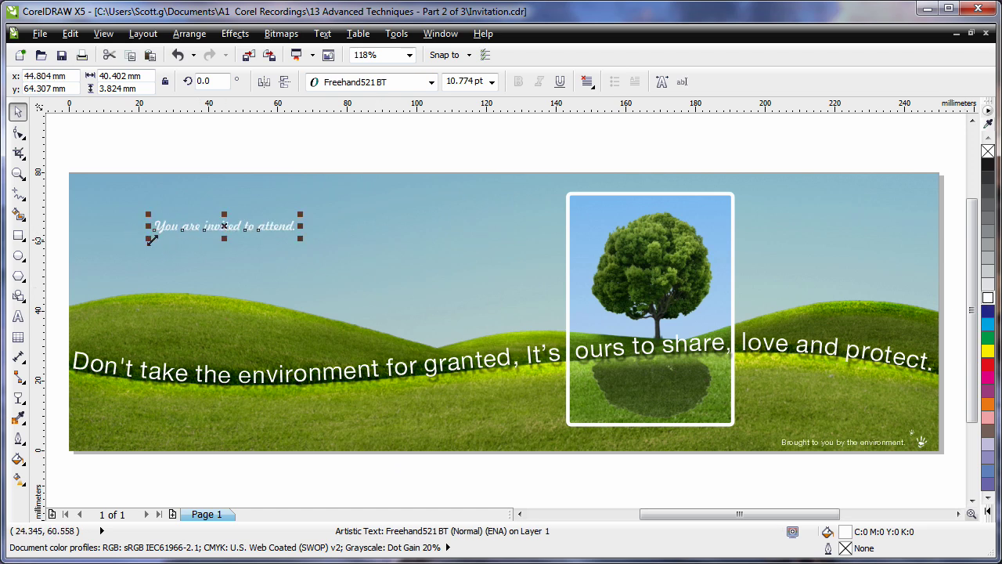
pyautogui.moveTo(150, 240); pyautogui.dragTo(158, 238)
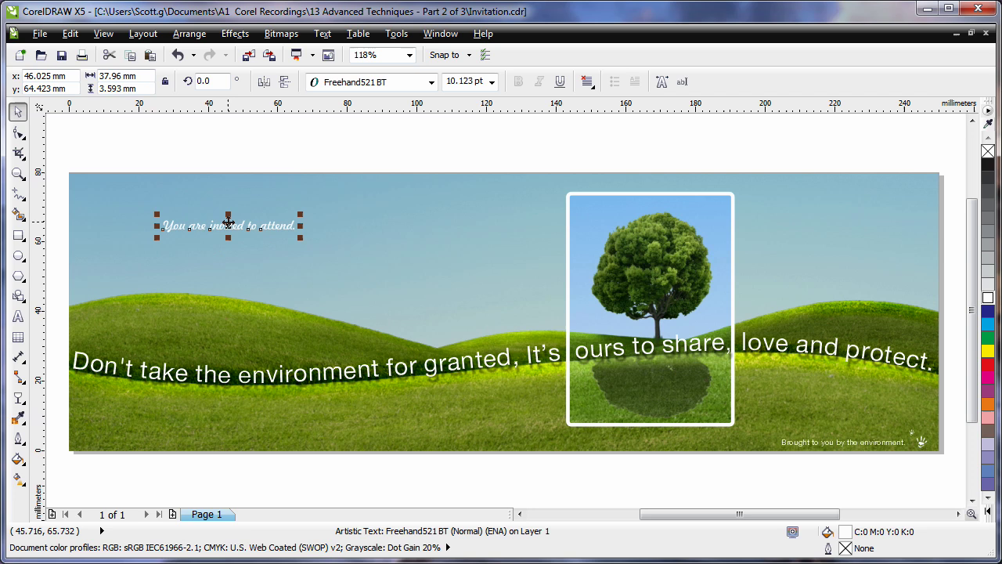
pyautogui.moveTo(230, 226); pyautogui.dragTo(236, 224)
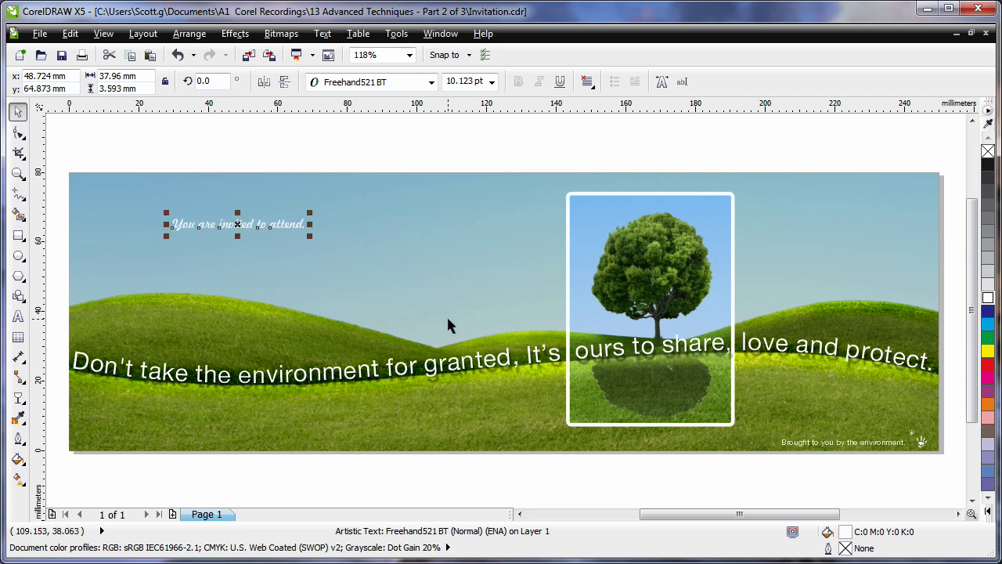
# Step: Enter 0 mm for the horizontal and -4 mm for the vertical duplicate distance
pyautogui.click(473, 136)
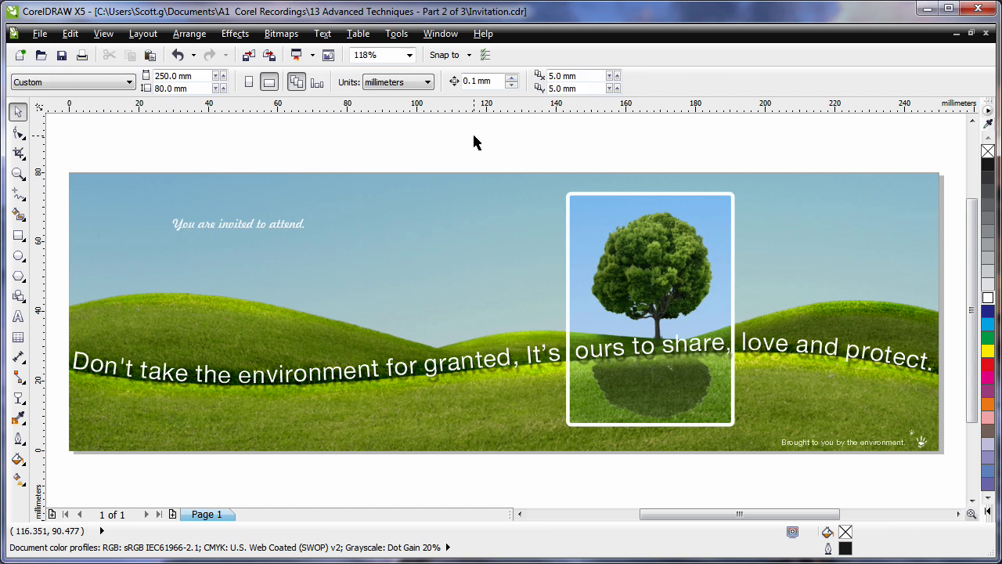
pyautogui.click(594, 76)
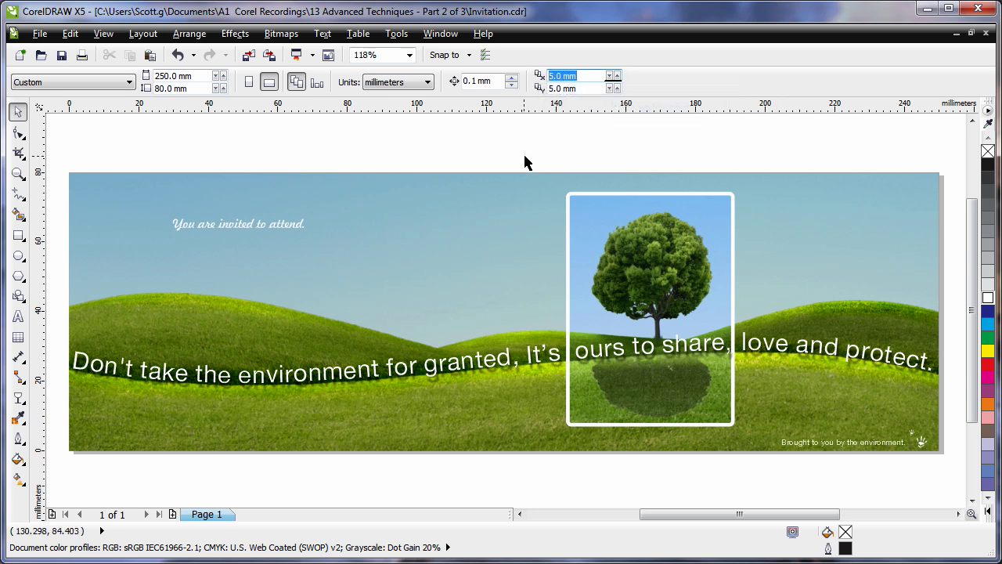
pyautogui.write('0')
pyautogui.press('Tab')
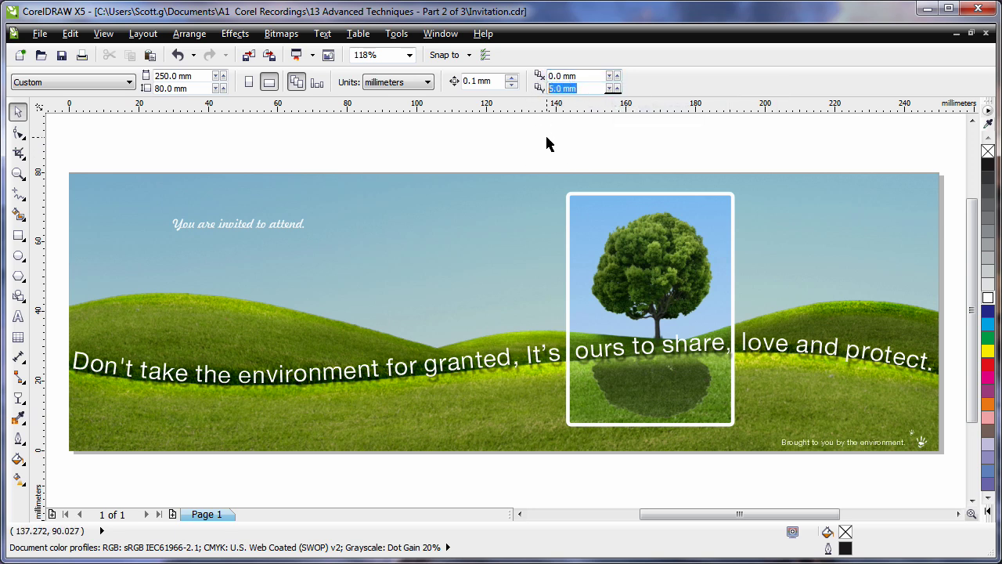
pyautogui.write('-4')
# Step: Draw a straight freehand line below the invitation text and give it a white outline
pyautogui.click(18, 194)
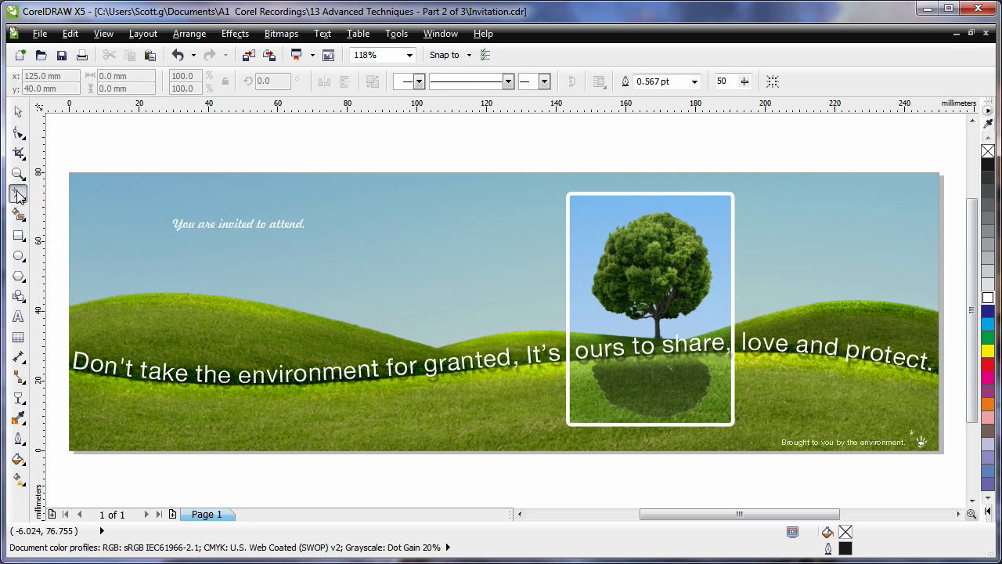
pyautogui.click(175, 241)
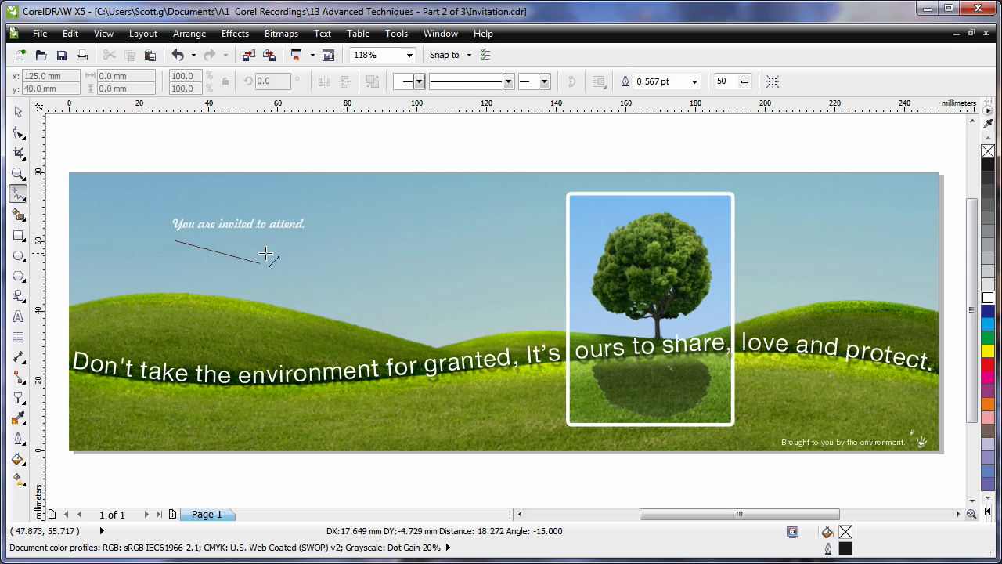
pyautogui.click(422, 241)
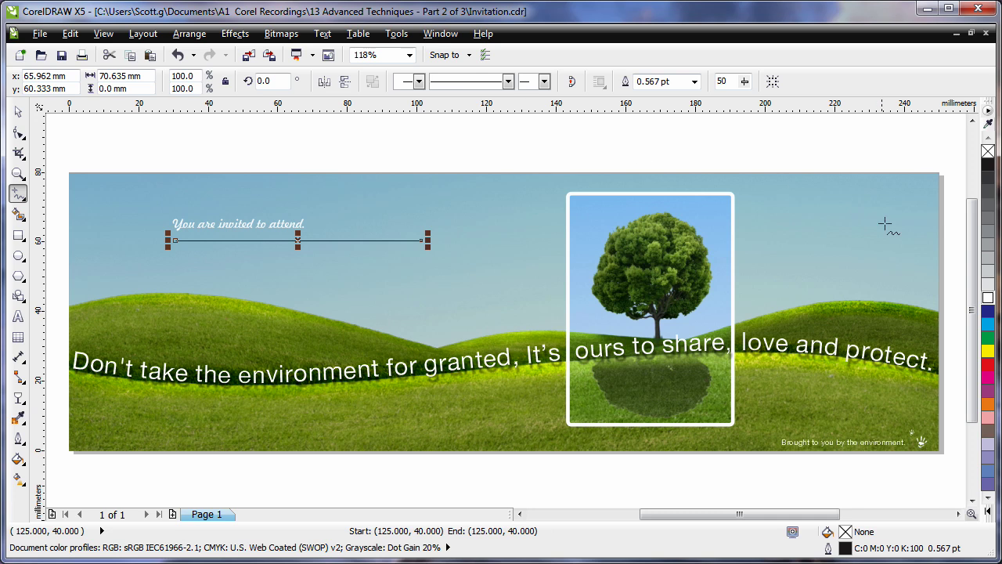
pyautogui.rightClick(988, 297)
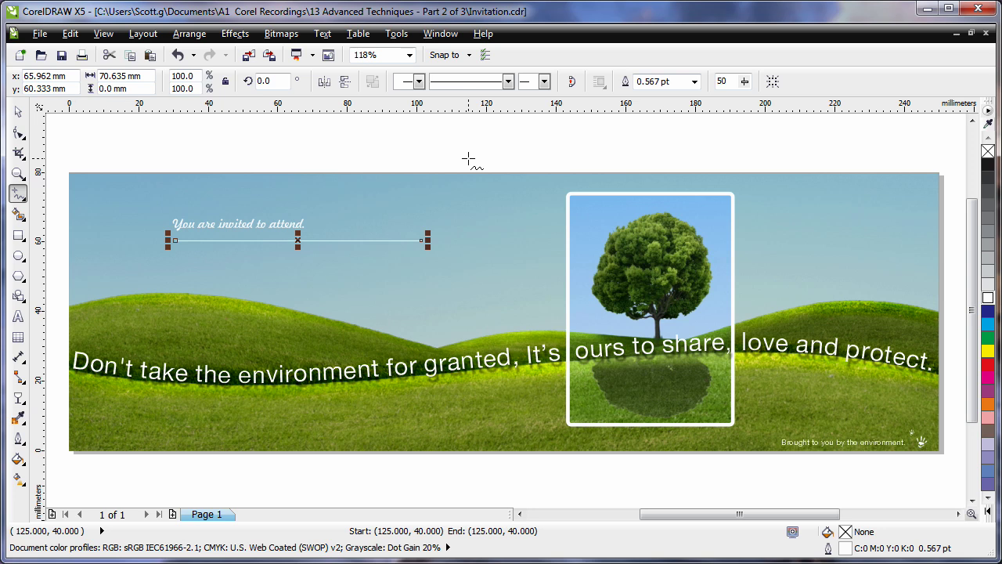
# Step: Duplicate the white line with Ctrl+D to stack copies 4 mm apart
pyautogui.hotkey('ctrl', 'd')
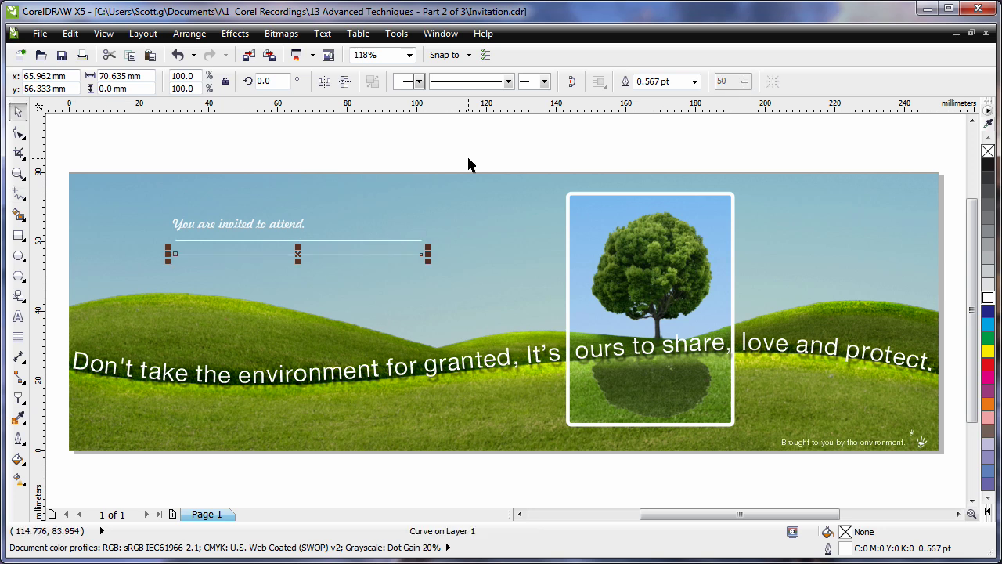
pyautogui.hotkey('ctrl', 'd')
pyautogui.hotkey('ctrl', 'd')
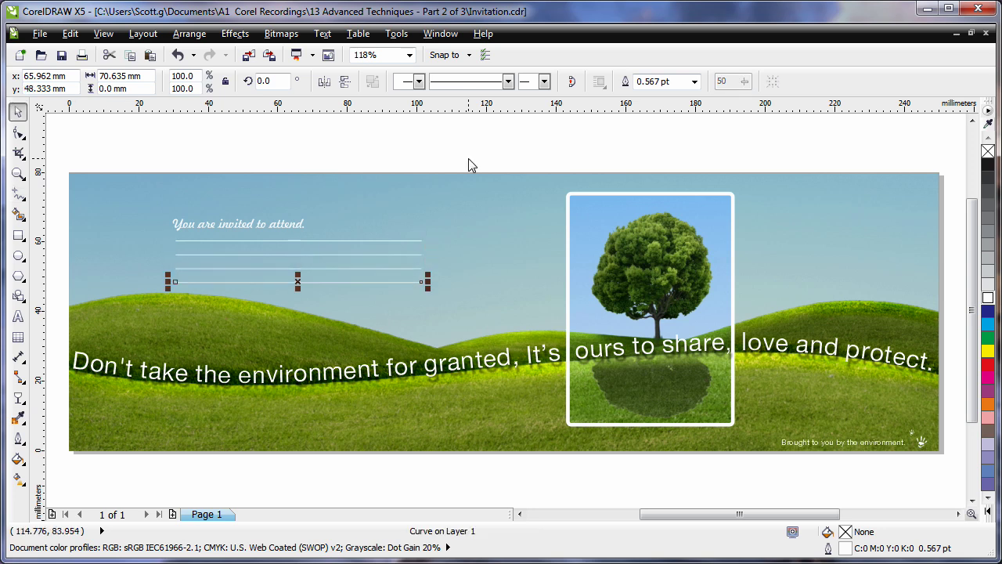
pyautogui.hotkey('ctrl', 'd')
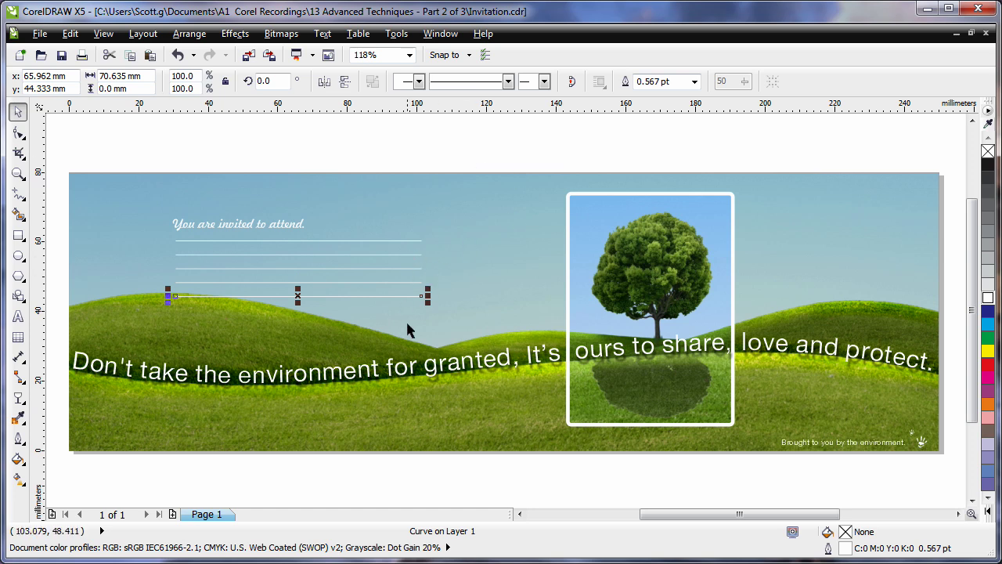
pyautogui.click(137, 147)
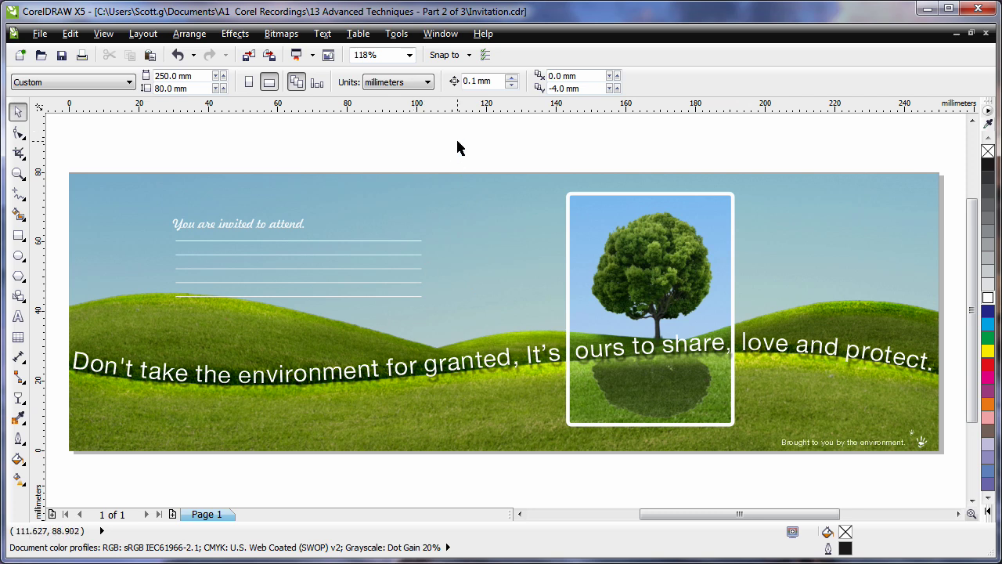
# Step: Import leaf.cdr and place it on the card
pyautogui.click(248, 55)
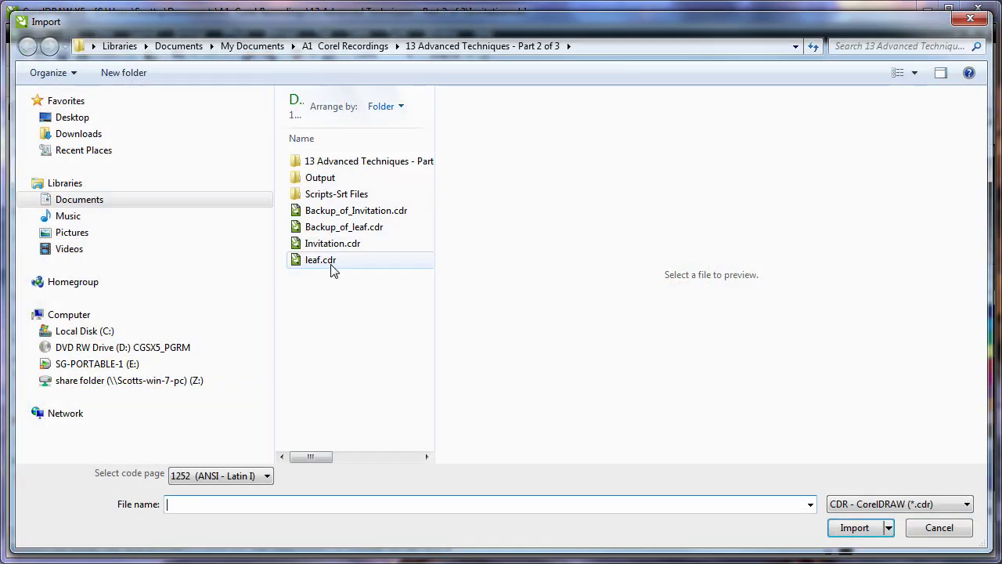
pyautogui.doubleClick(327, 261)
pyautogui.click(421, 194)
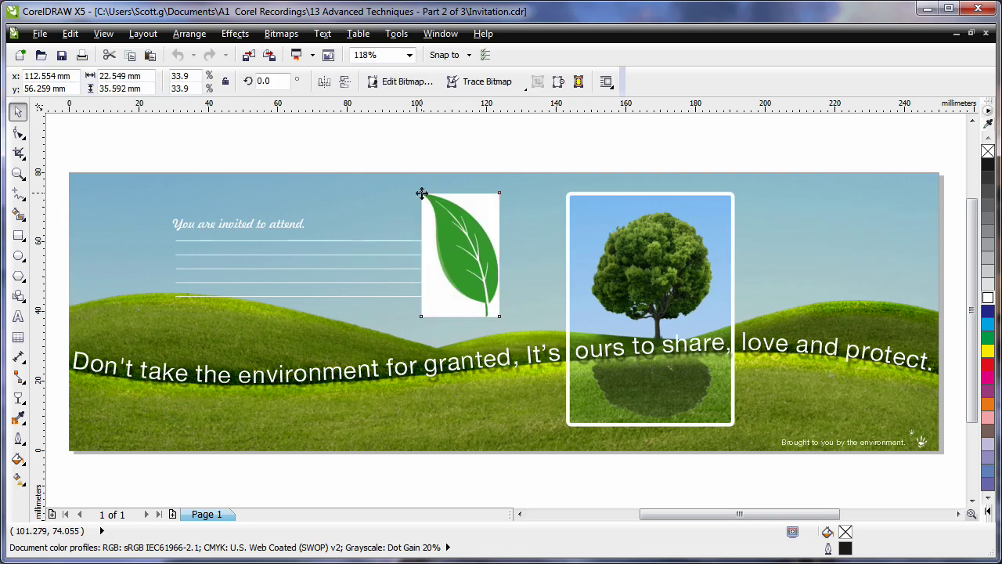
pyautogui.click(592, 147)
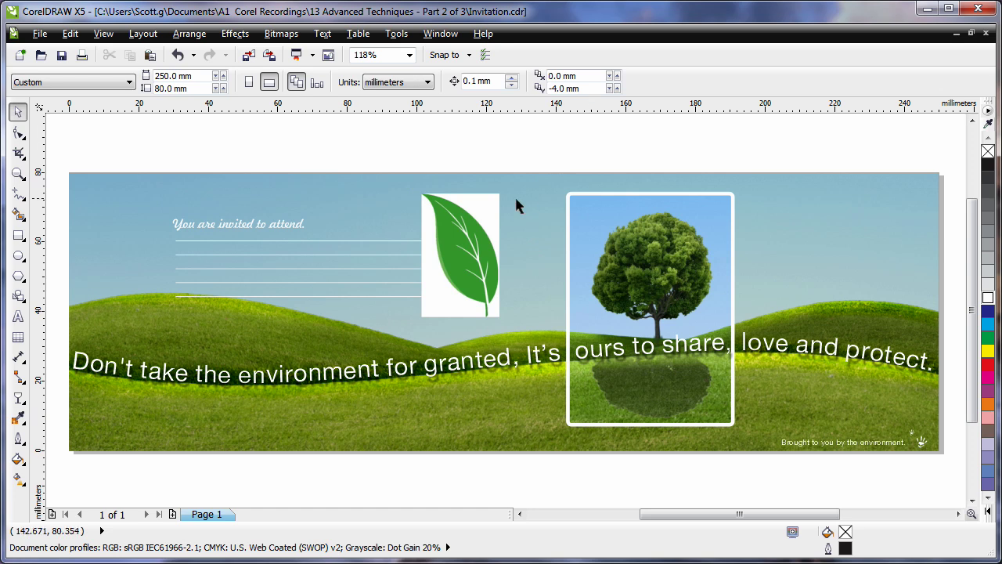
# Step: Start an Outline Trace of the leaf using the Detailed logo preset
pyautogui.click(481, 223)
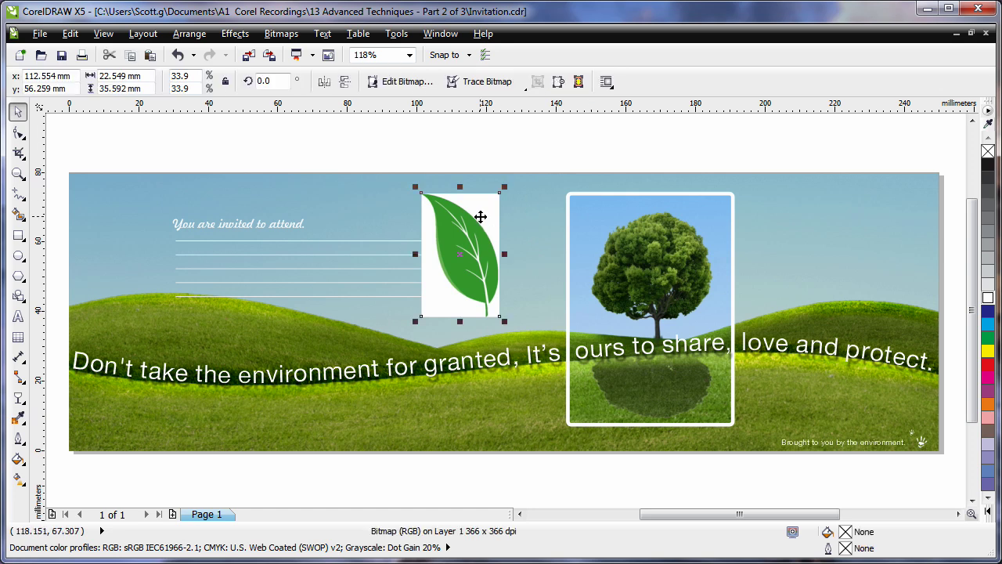
pyautogui.click(516, 89)
pyautogui.moveTo(505, 137)
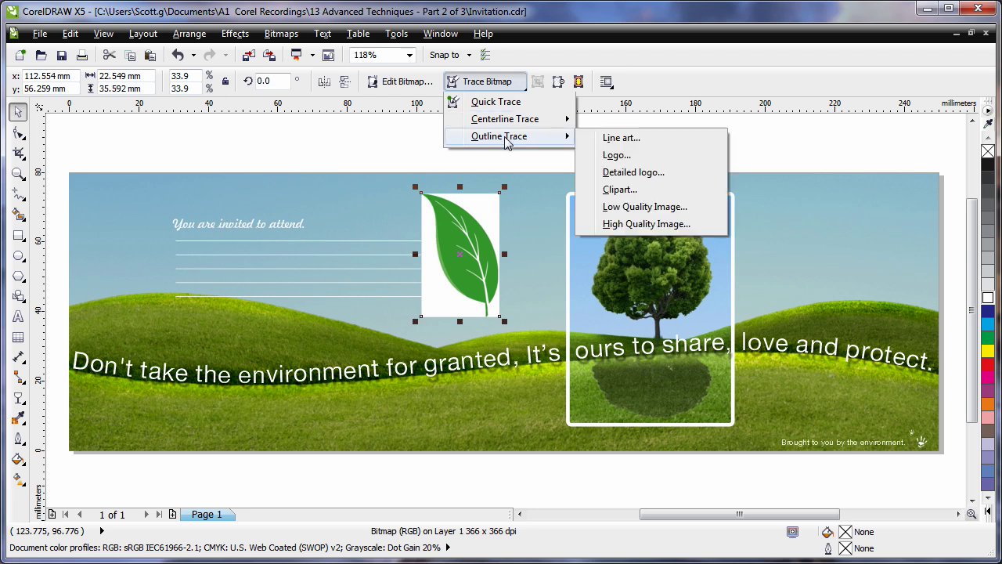
pyautogui.click(634, 173)
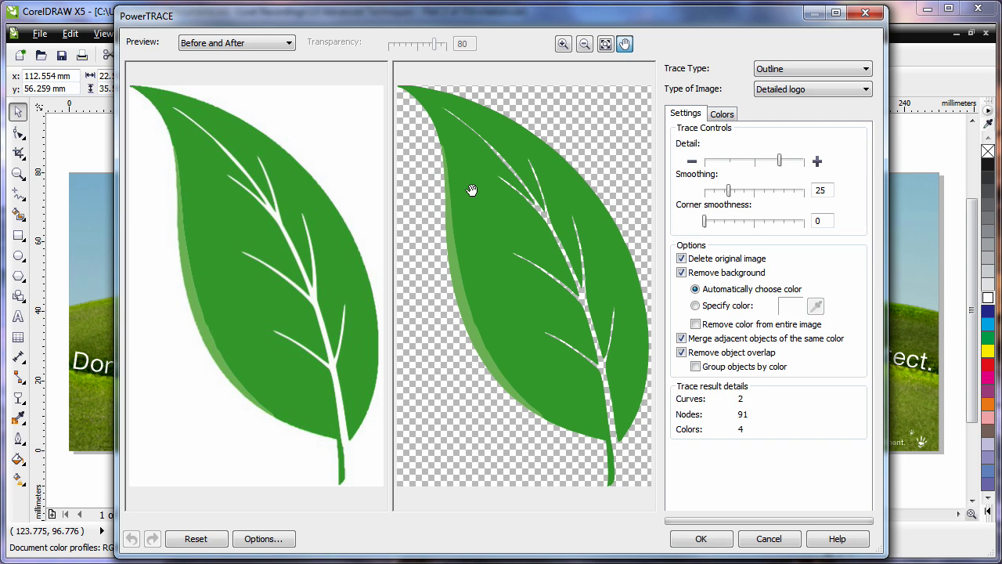
# Step: Apply the trace keeping the original image, fill the traced leaf white, and shrink it
pyautogui.click(680, 260)
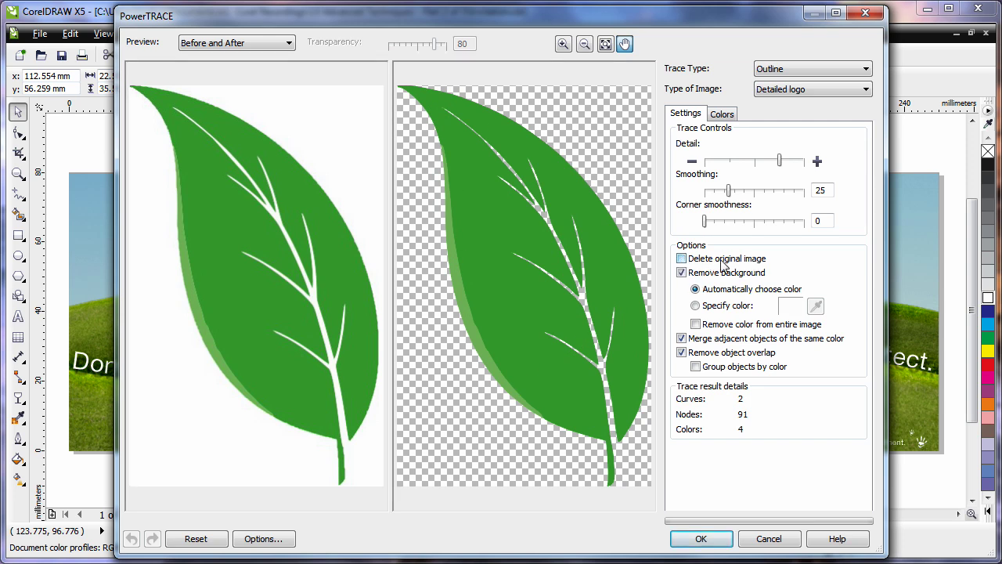
pyautogui.click(700, 538)
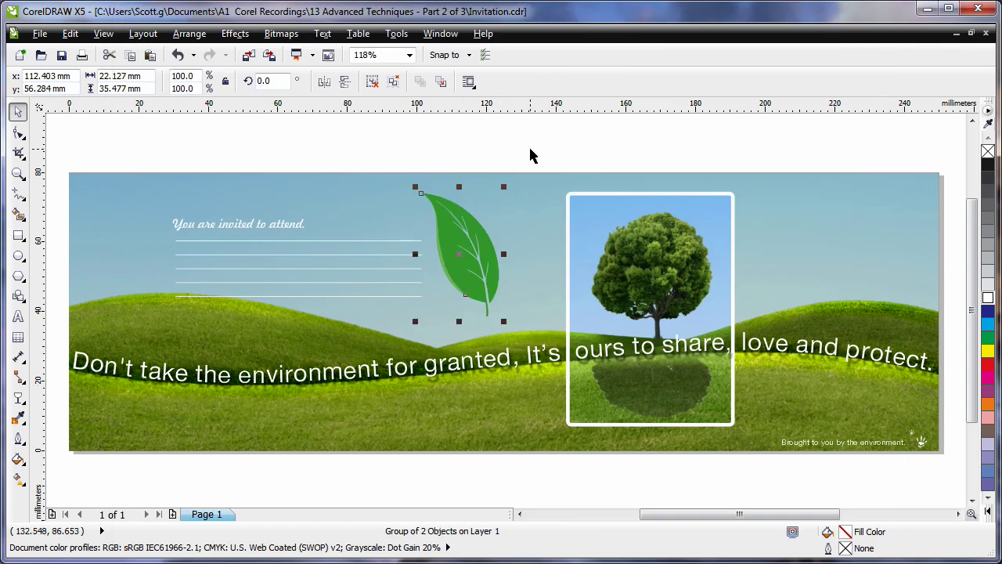
pyautogui.click(529, 149)
pyautogui.click(483, 258)
pyautogui.click(987, 299)
pyautogui.moveTo(503, 320); pyautogui.dragTo(421, 231)
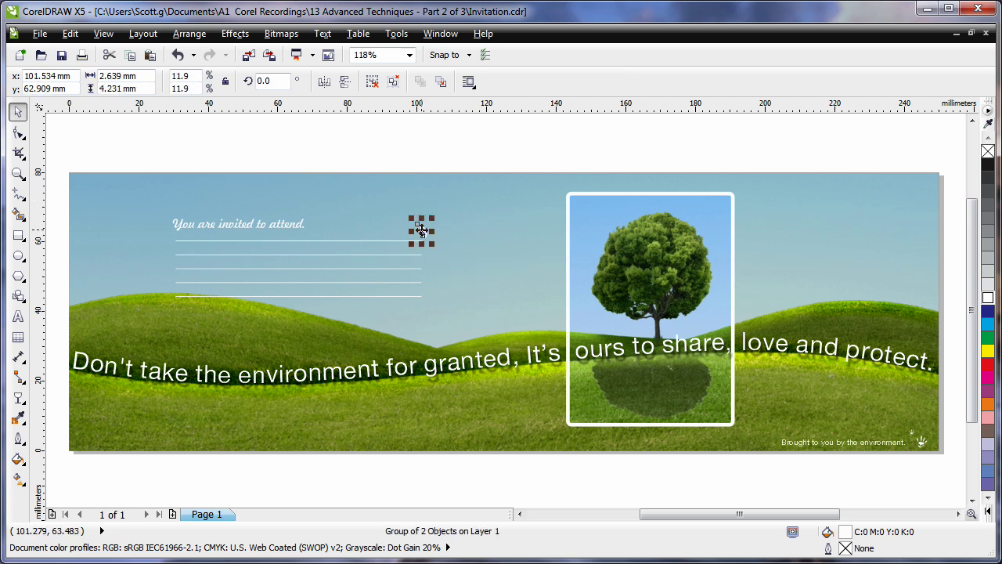
# Step: Zoom in on the small leaf and give it a uniform transparency
pyautogui.press('z')
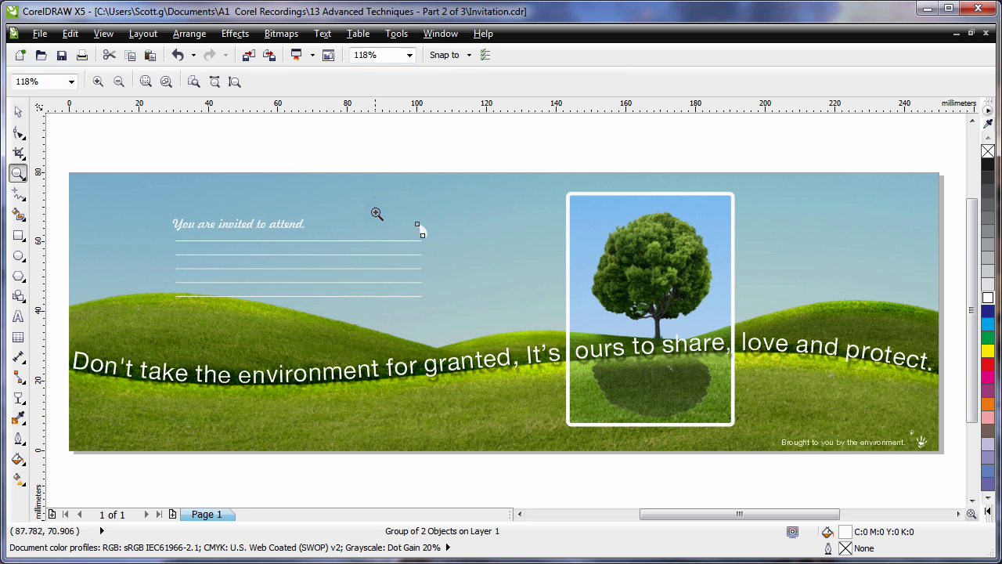
pyautogui.moveTo(375, 197); pyautogui.dragTo(468, 271)
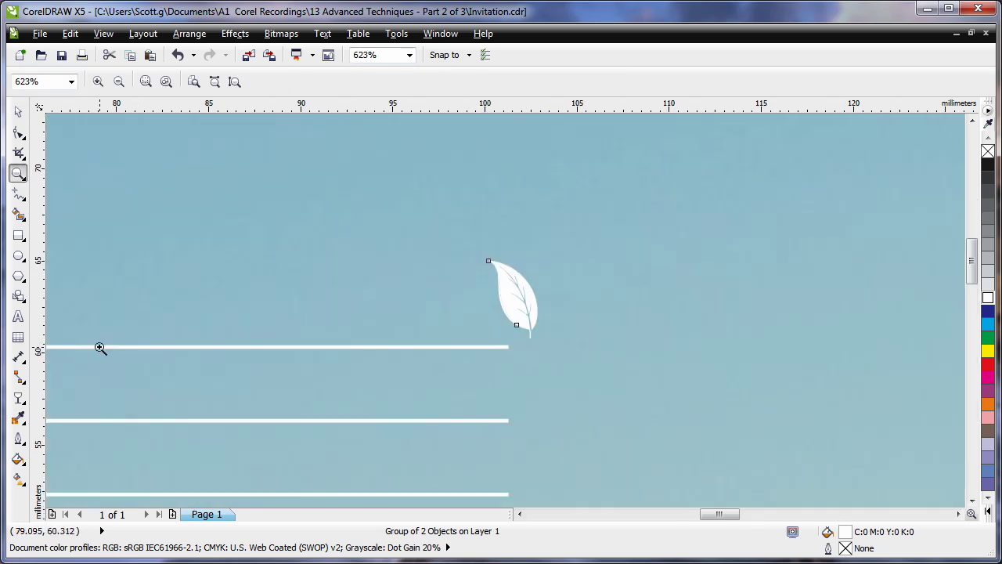
pyautogui.click(22, 407)
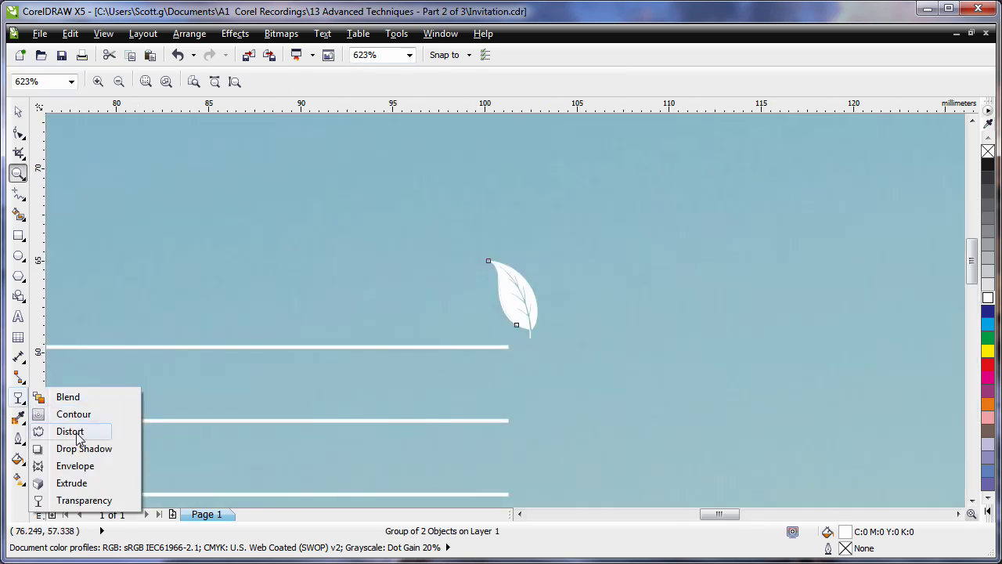
pyautogui.click(79, 498)
pyautogui.click(101, 84)
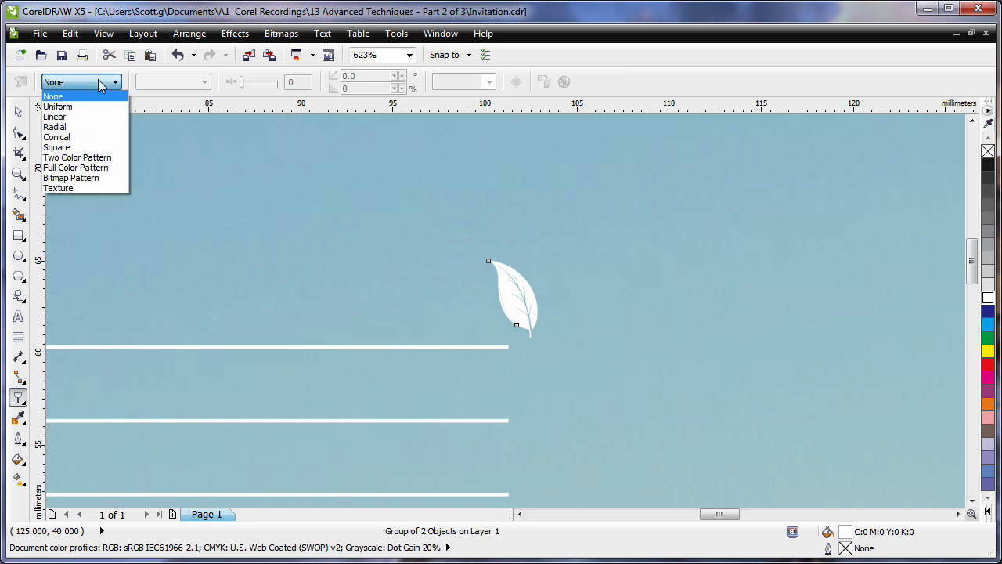
pyautogui.click(79, 107)
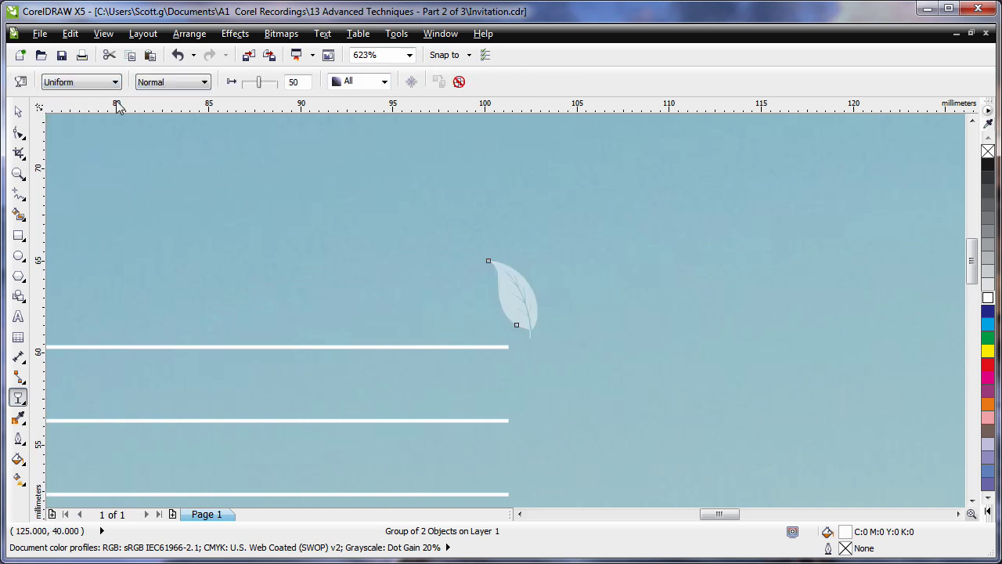
# Step: Move the leaf to the end of the top line, return to the page view, and undo the last change
pyautogui.click(18, 112)
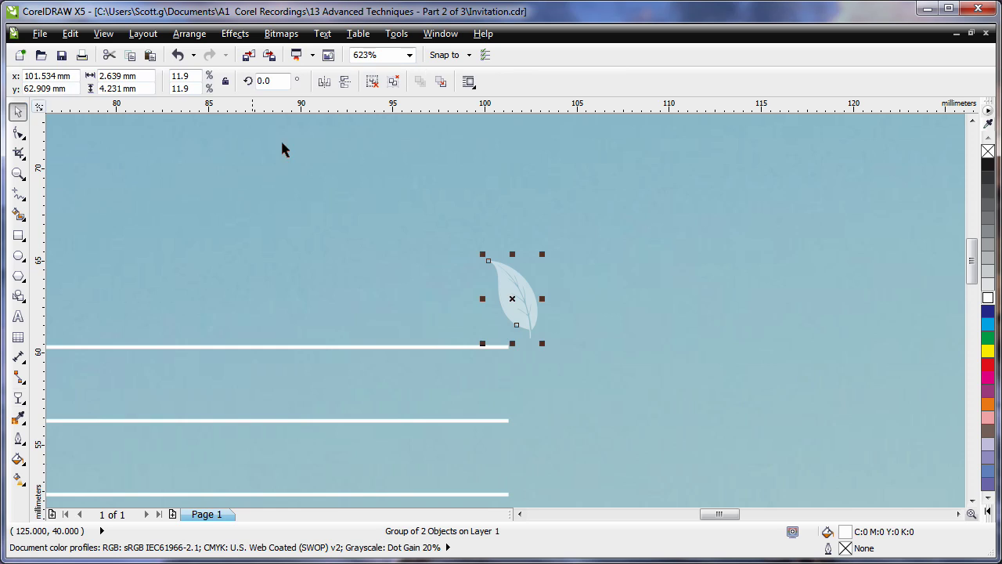
pyautogui.moveTo(526, 310); pyautogui.dragTo(514, 313)
pyautogui.hotkey('shift', 'F4')
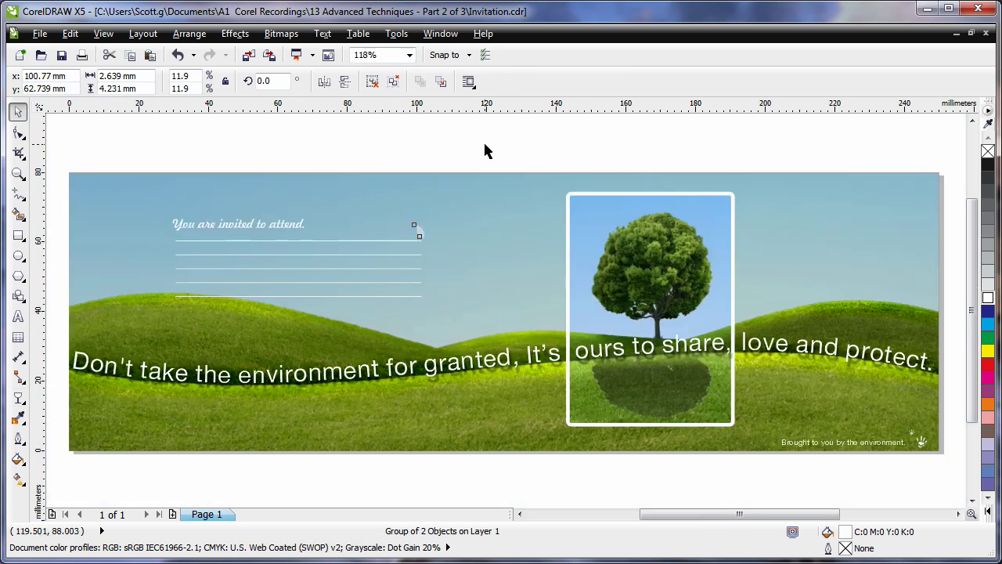
pyautogui.click(484, 145)
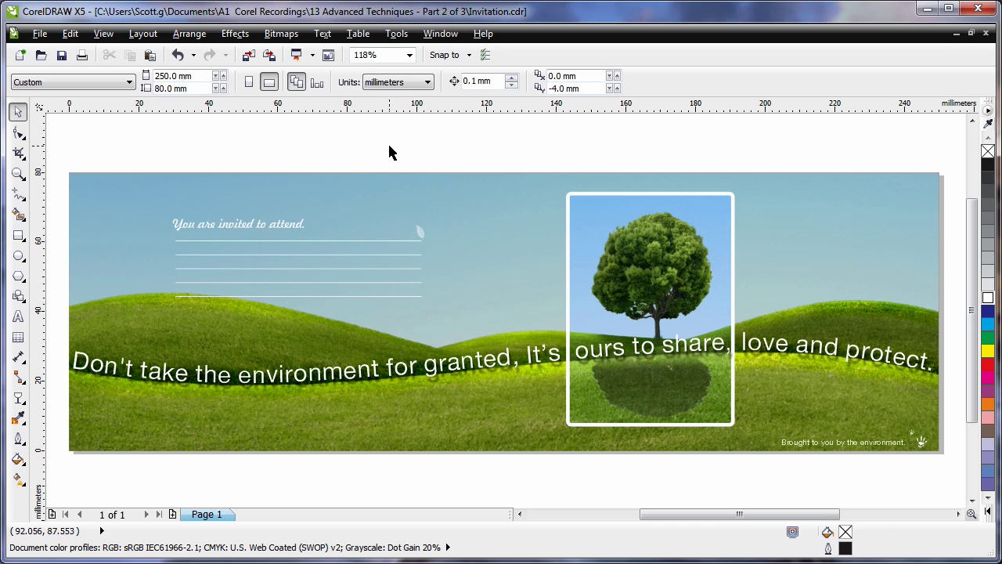
pyautogui.hotkey('ctrl', 'z')
# Step: Set Artistic Media to the Splatter brush category with the large splatter stroke
pyautogui.click(24, 199)
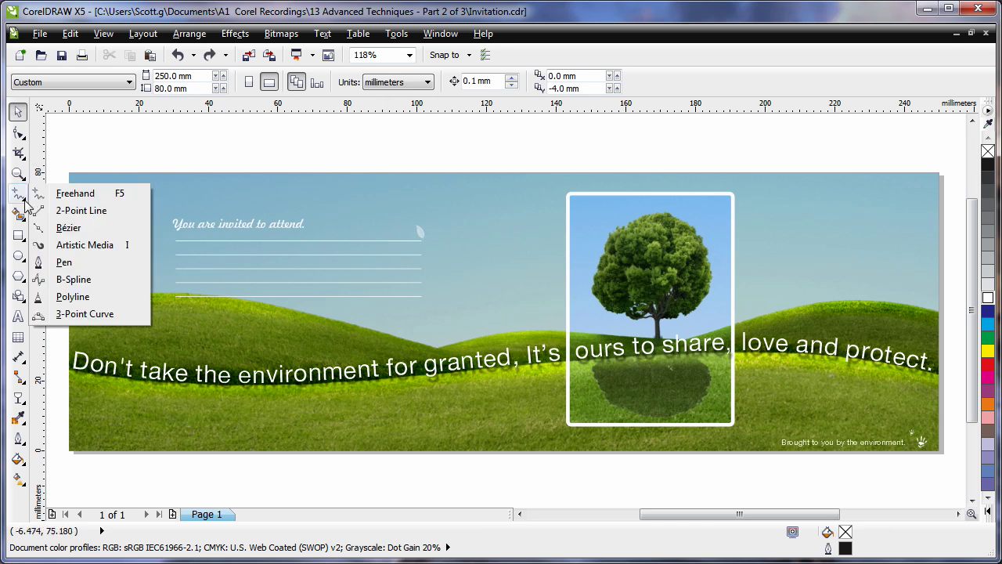
pyautogui.click(82, 242)
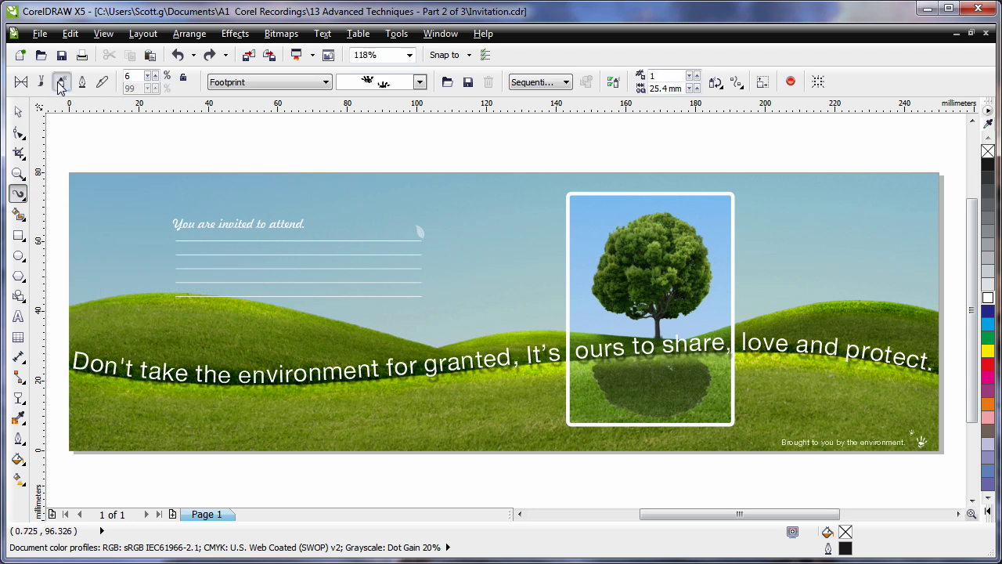
pyautogui.click(41, 82)
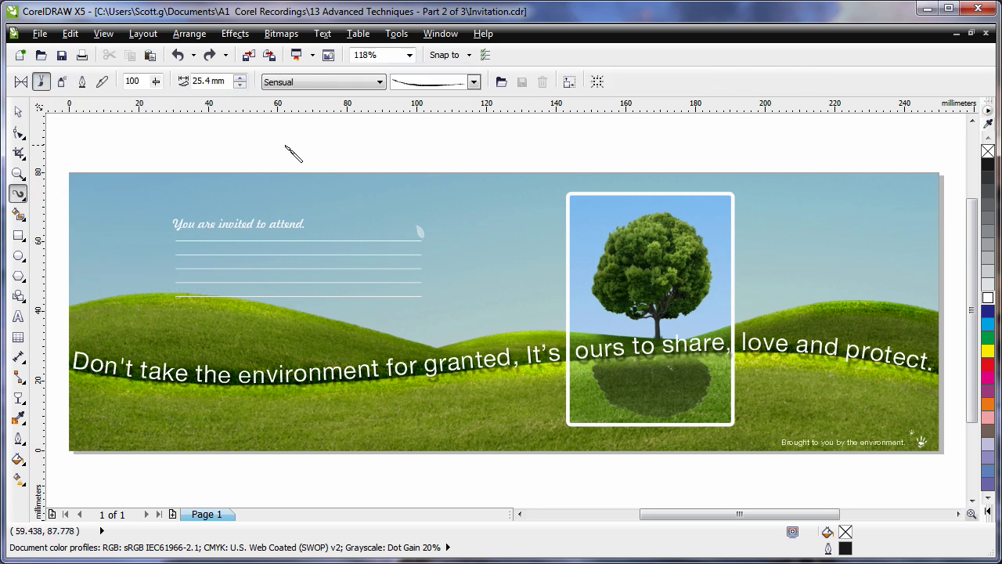
pyautogui.click(379, 83)
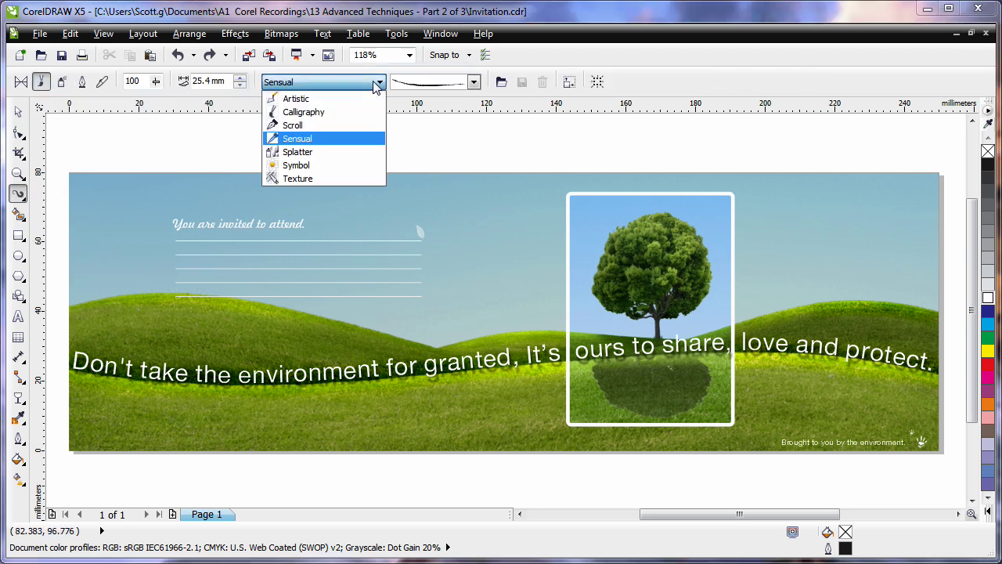
pyautogui.click(345, 155)
pyautogui.click(473, 82)
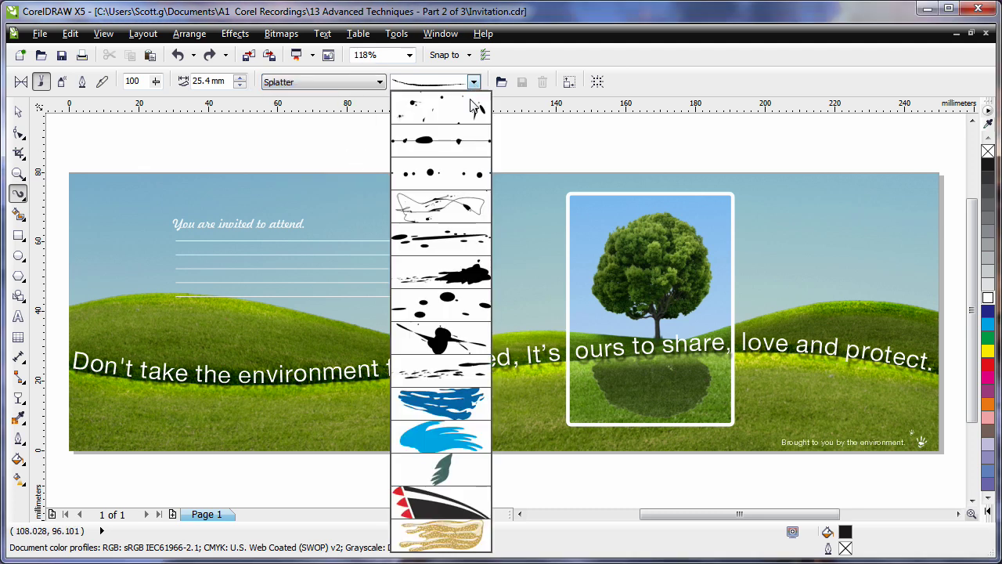
pyautogui.click(473, 270)
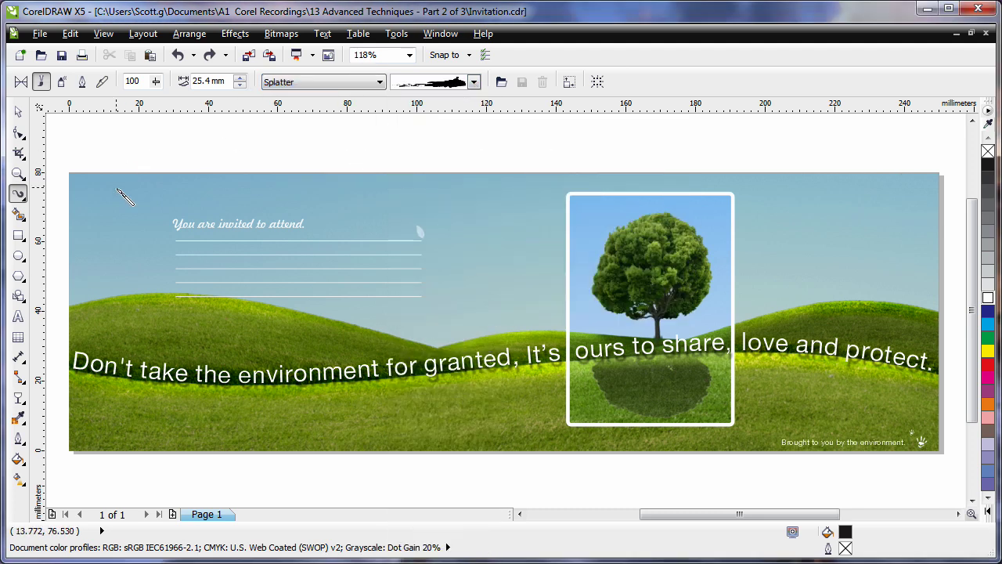
# Step: Paint a splatter stroke in the top-left corner, redoing it until it sits right
pyautogui.moveTo(87, 191); pyautogui.dragTo(124, 160)
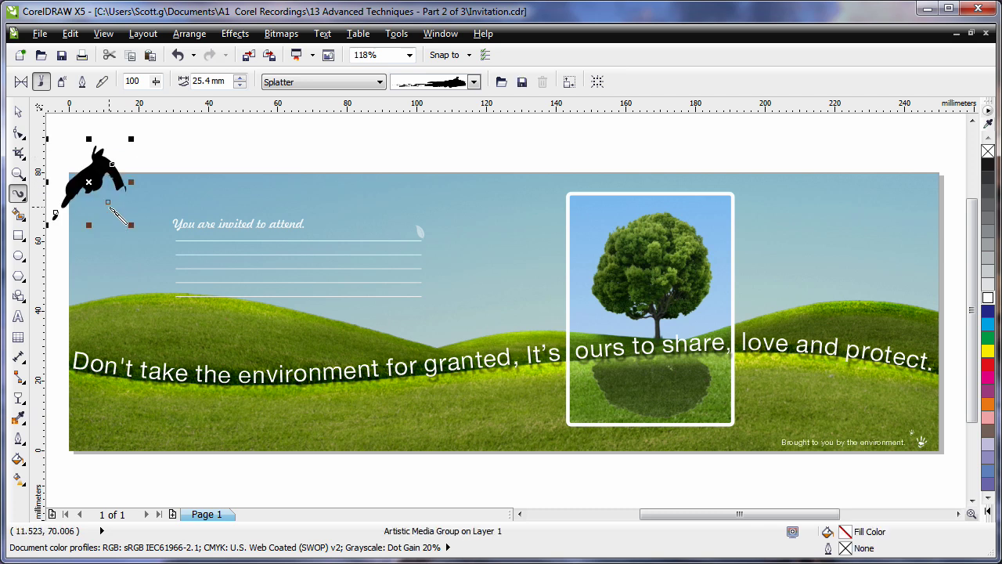
pyautogui.hotkey('ctrl', 'z')
pyautogui.moveTo(113, 205)
pyautogui.mouseDown()
pyautogui.moveTo(117, 216)
pyautogui.moveTo(86, 191)
pyautogui.moveTo(126, 168)
pyautogui.mouseUp()
pyautogui.hotkey('ctrl', 'z')
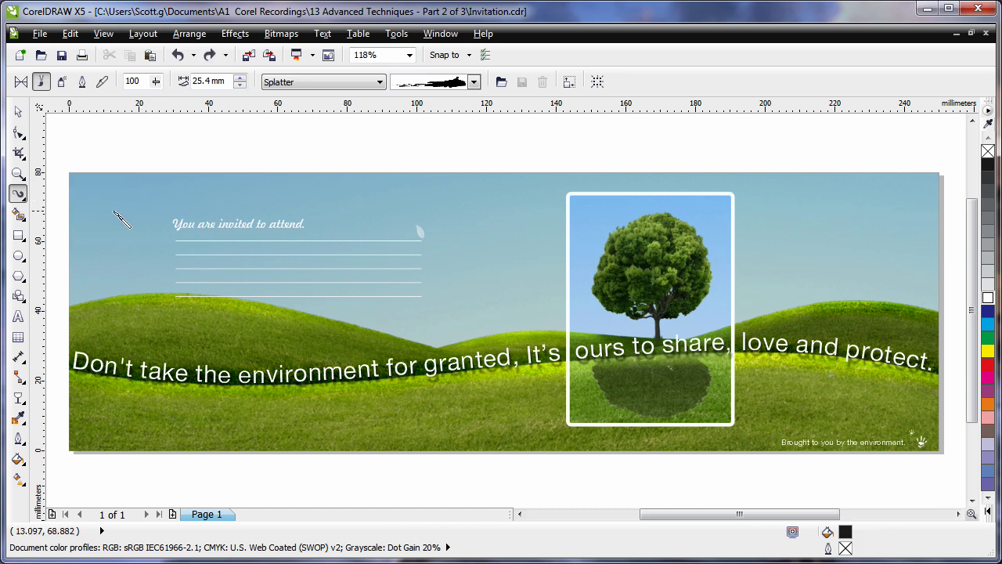
pyautogui.moveTo(111, 209)
pyautogui.mouseDown()
pyautogui.moveTo(88, 184)
pyautogui.moveTo(124, 174)
pyautogui.mouseUp()
pyautogui.hotkey('ctrl', 'z')
pyautogui.moveTo(123, 219); pyautogui.dragTo(70, 164)
# Step: Reposition and rotate the splatter in the top-left corner
pyautogui.press('space')
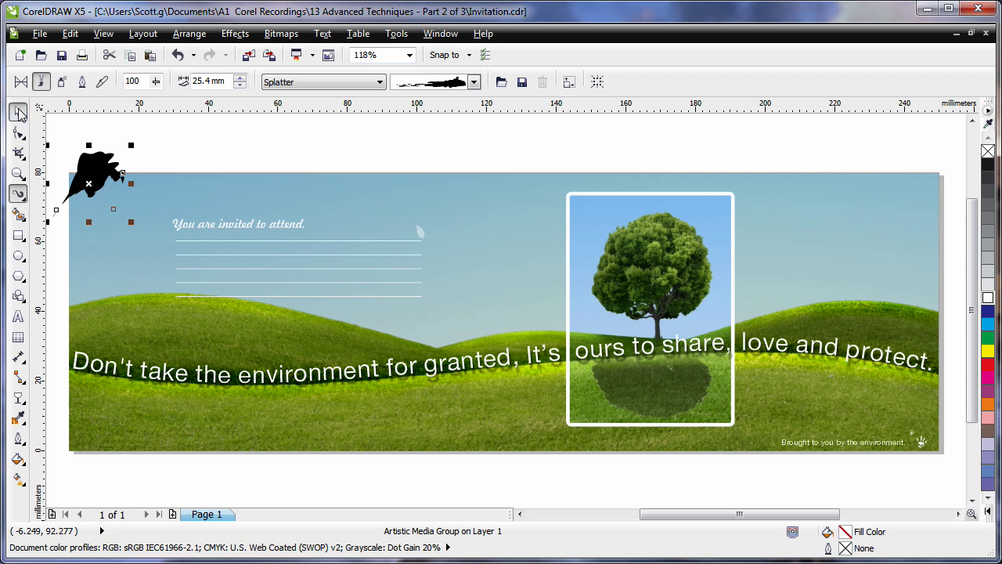
pyautogui.moveTo(94, 197); pyautogui.dragTo(97, 202)
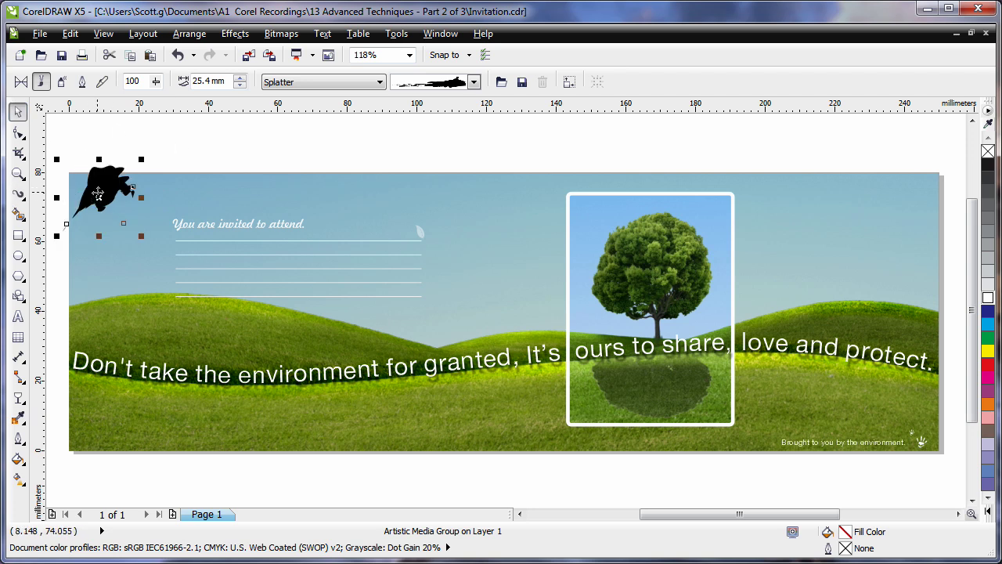
pyautogui.click(101, 197)
pyautogui.moveTo(143, 162); pyautogui.dragTo(98, 191)
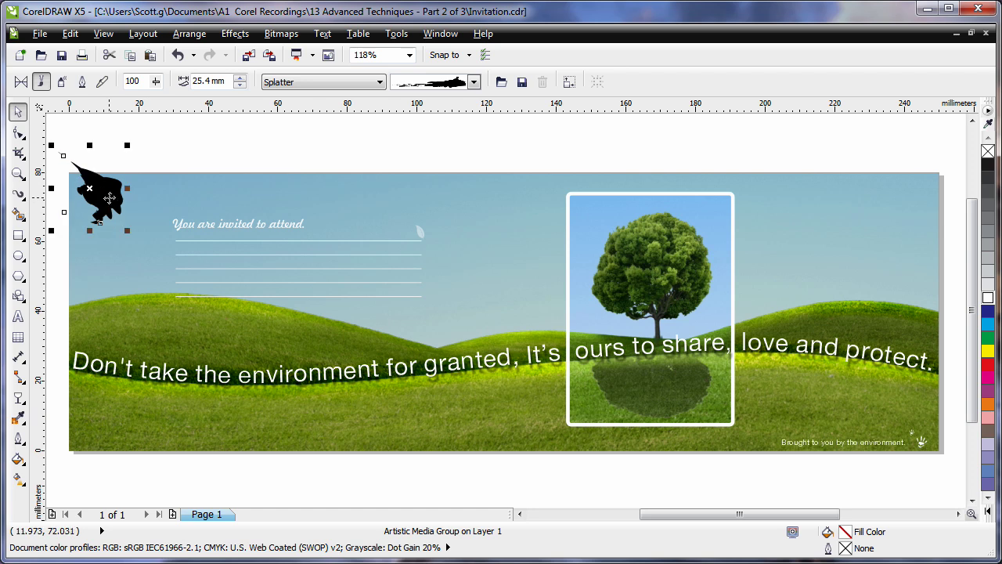
pyautogui.click(99, 191)
pyautogui.moveTo(127, 133); pyautogui.dragTo(94, 198)
pyautogui.click(231, 159)
# Step: Paint a swirling line splatter stroke and move it onto the splat
pyautogui.click(21, 196)
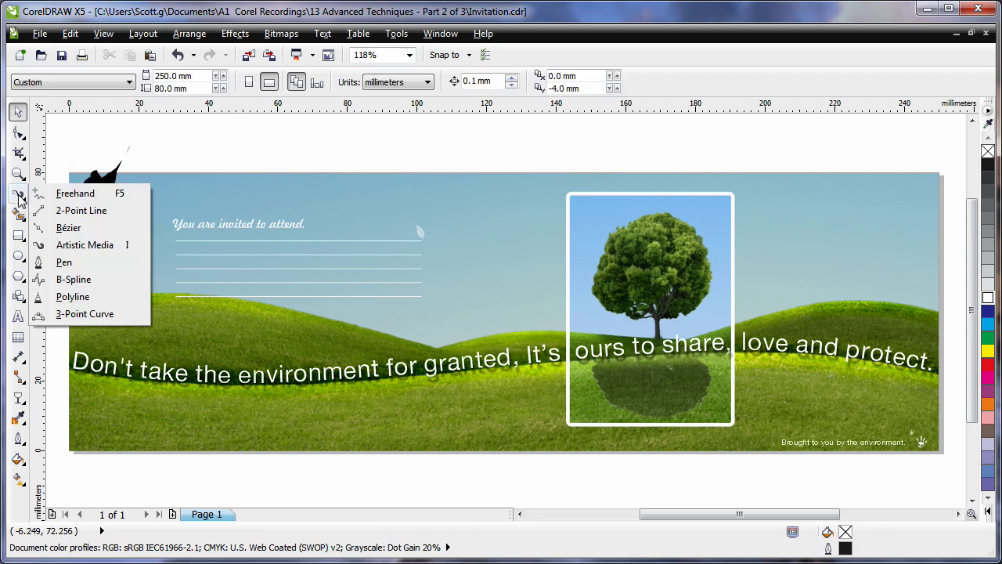
pyautogui.click(82, 245)
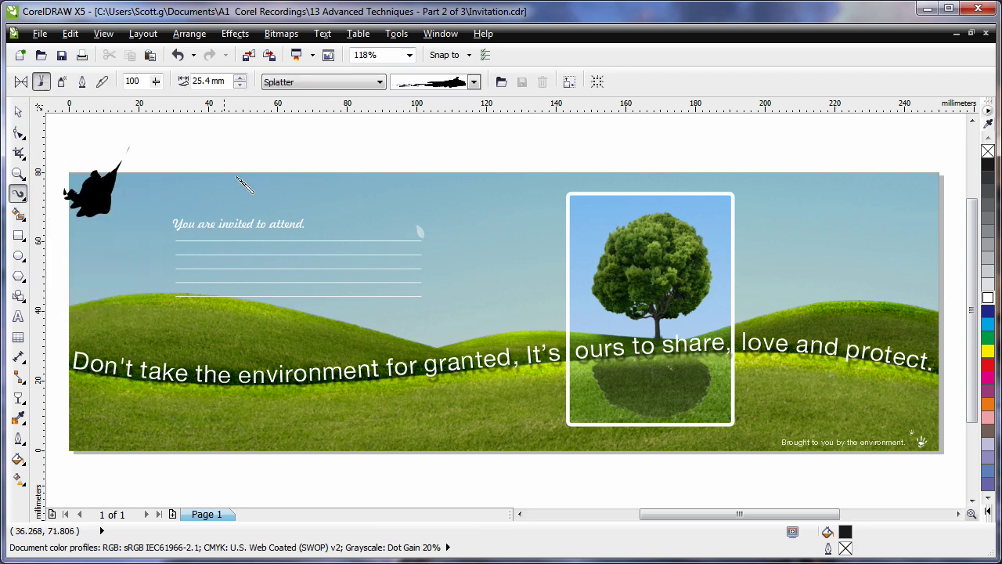
pyautogui.click(473, 82)
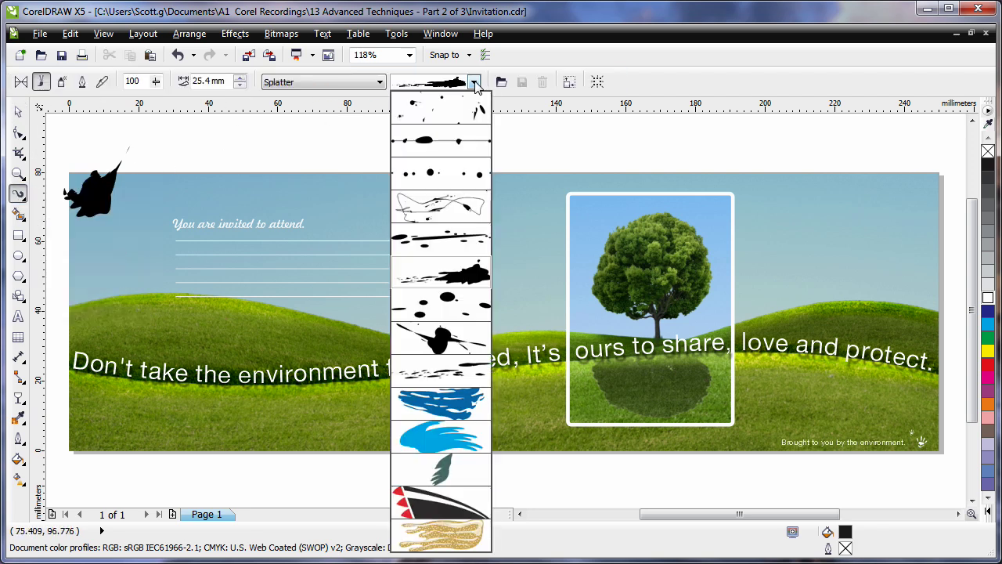
pyautogui.click(458, 210)
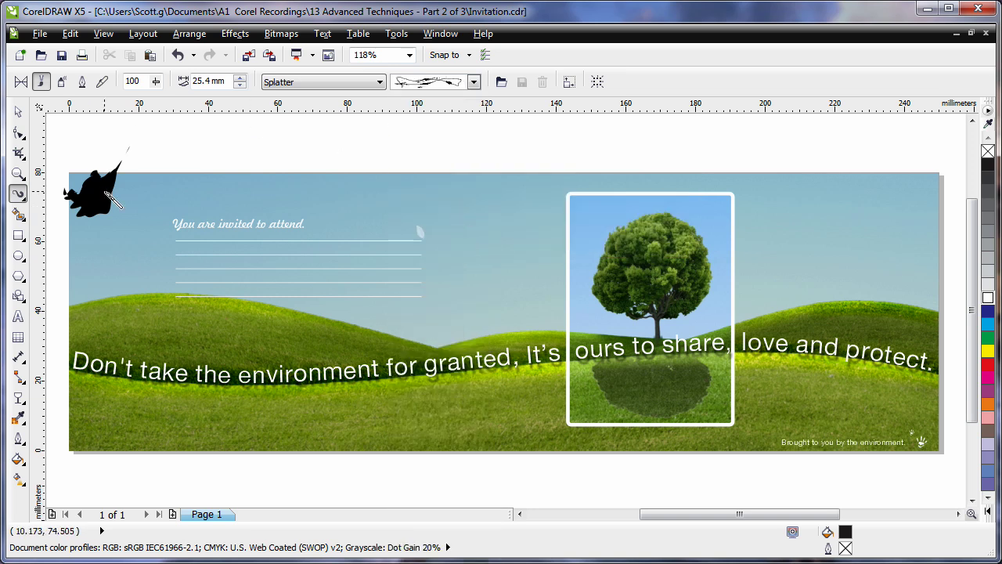
pyautogui.moveTo(121, 205)
pyautogui.mouseDown()
pyautogui.moveTo(93, 235)
pyautogui.moveTo(114, 139)
pyautogui.mouseUp()
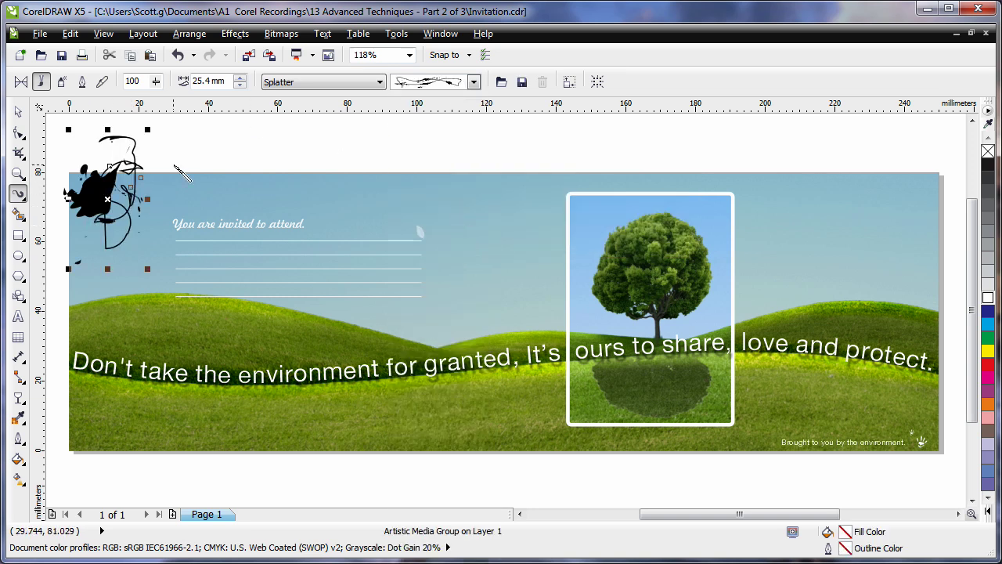
pyautogui.click(20, 114)
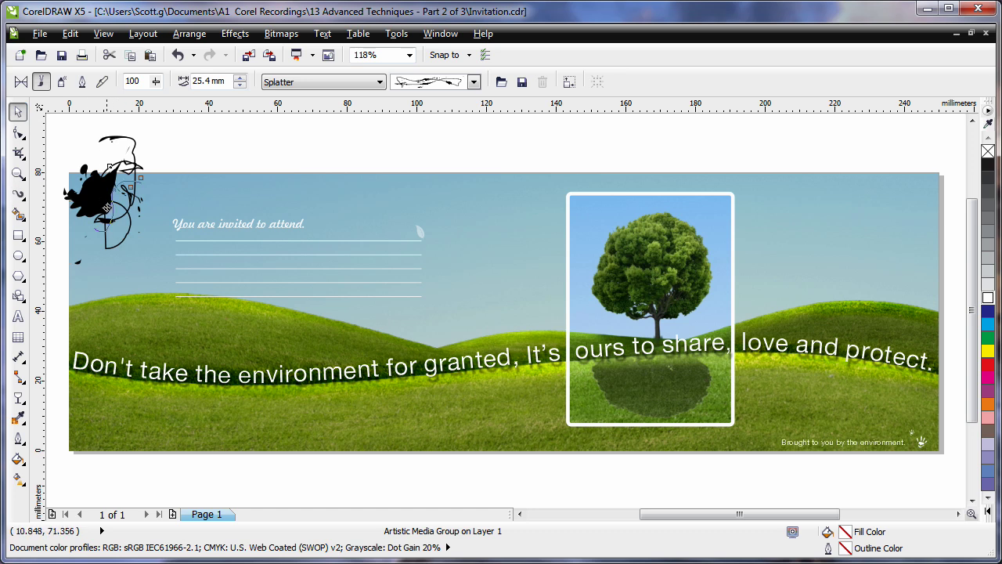
pyautogui.moveTo(108, 199); pyautogui.dragTo(98, 213)
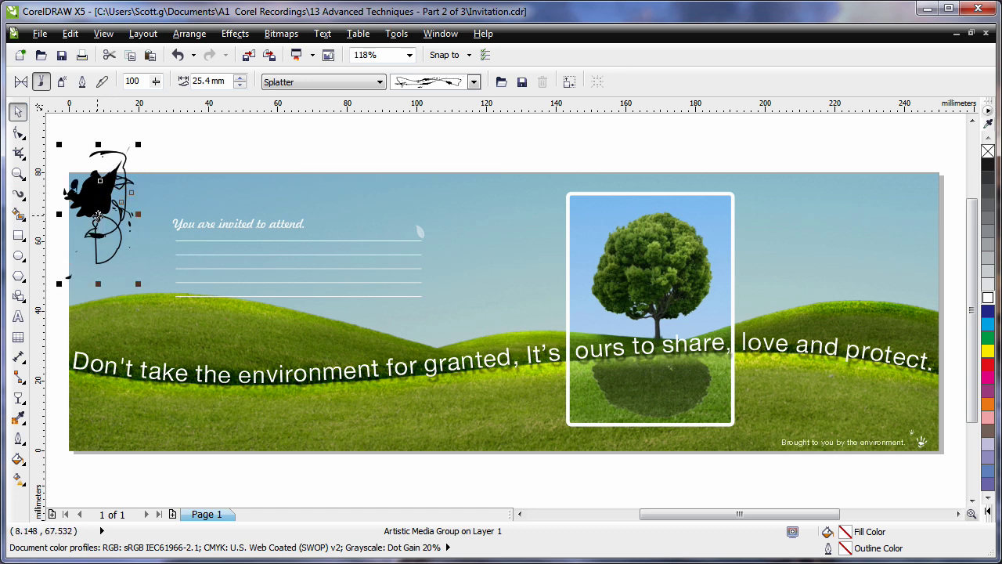
pyautogui.click(184, 152)
# Step: Make the splat and swirl white and nudge them into the top-left corner
pyautogui.moveTo(165, 124); pyautogui.dragTo(50, 308)
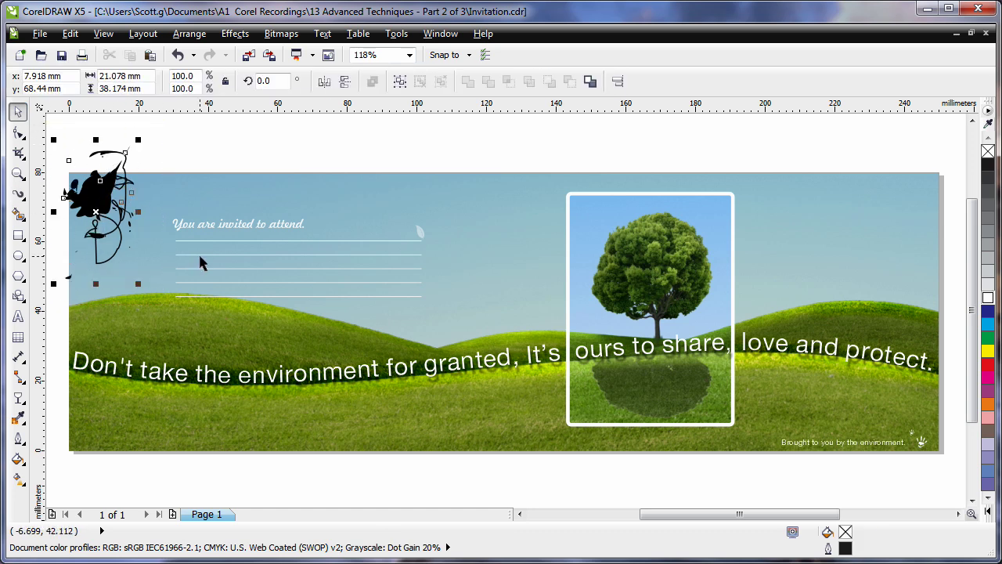
pyautogui.click(988, 298)
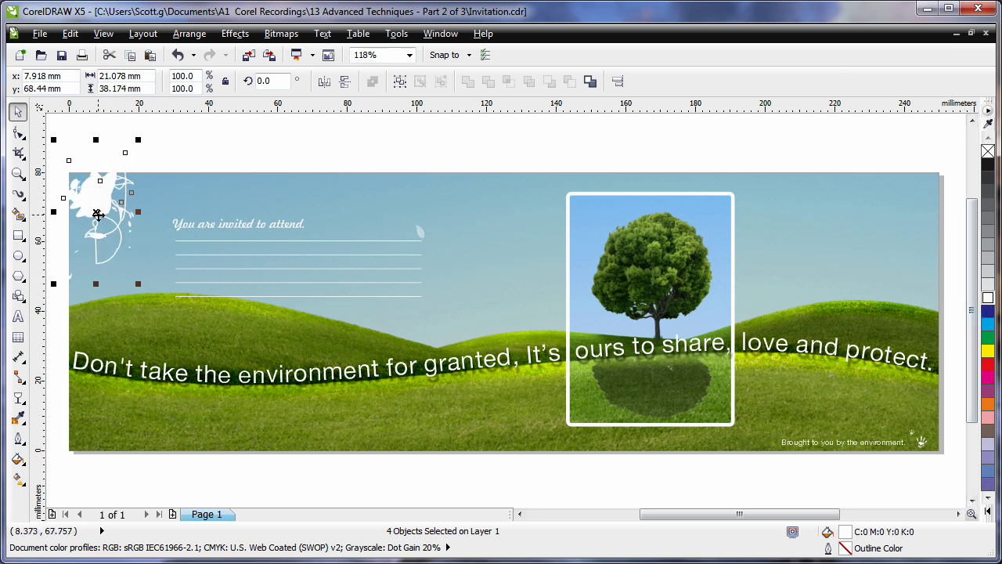
pyautogui.moveTo(98, 214); pyautogui.dragTo(93, 220)
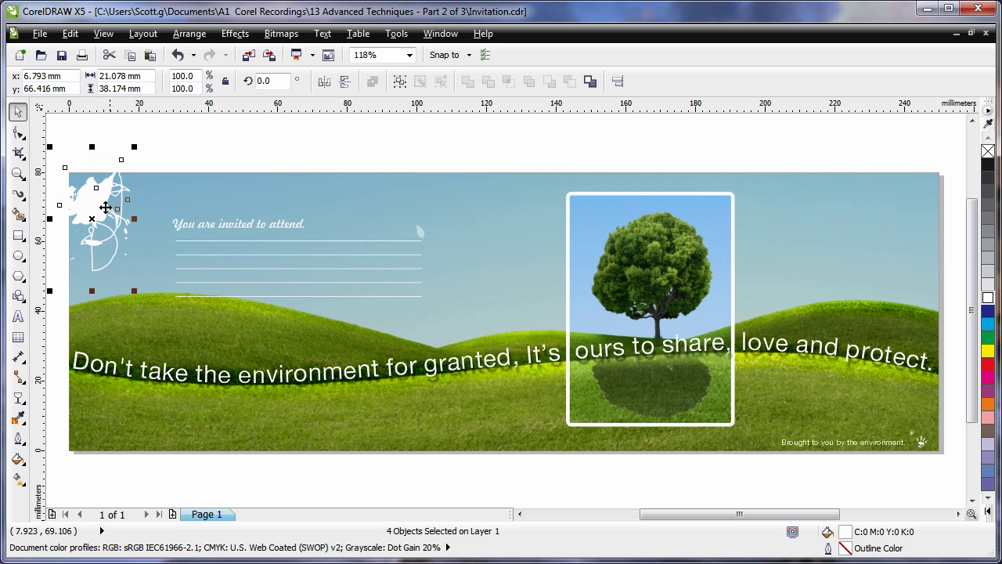
pyautogui.click(261, 145)
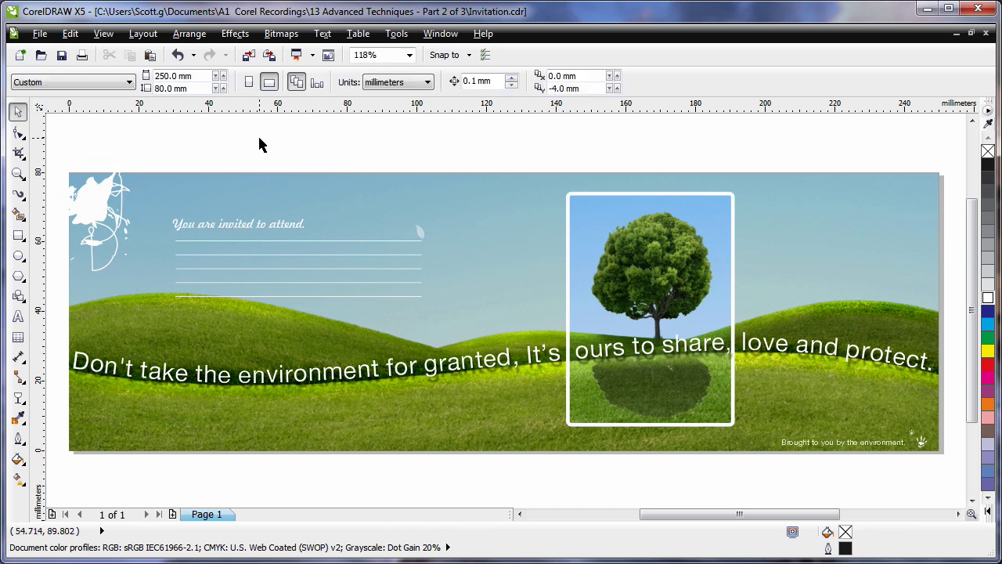
# Step: Draw a white page-sized rectangle and apply a mesh fill to it
pyautogui.click(18, 236)
pyautogui.moveTo(69, 173)
pyautogui.mouseDown()
pyautogui.moveTo(607, 316)
pyautogui.moveTo(940, 451)
pyautogui.mouseUp()
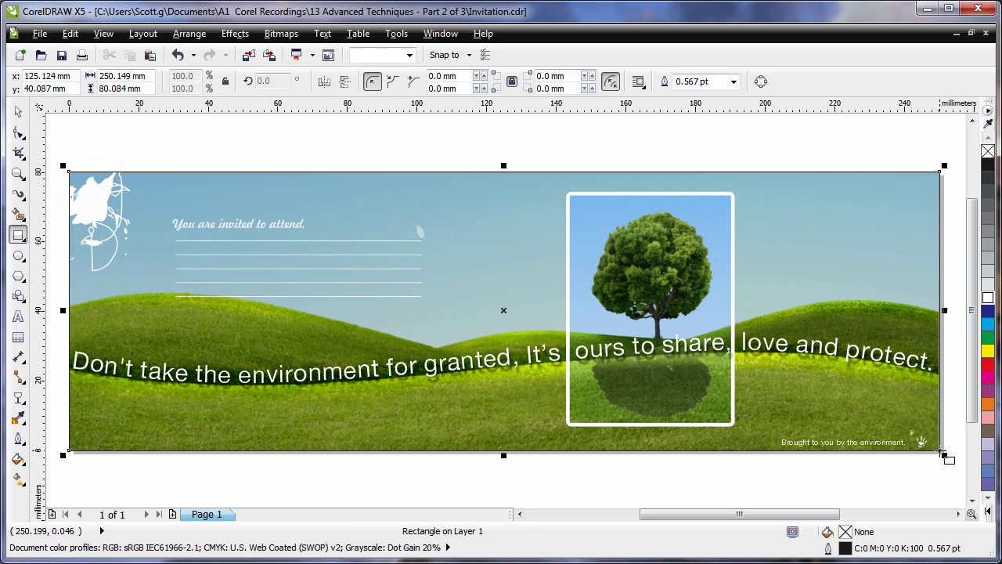
pyautogui.click(988, 298)
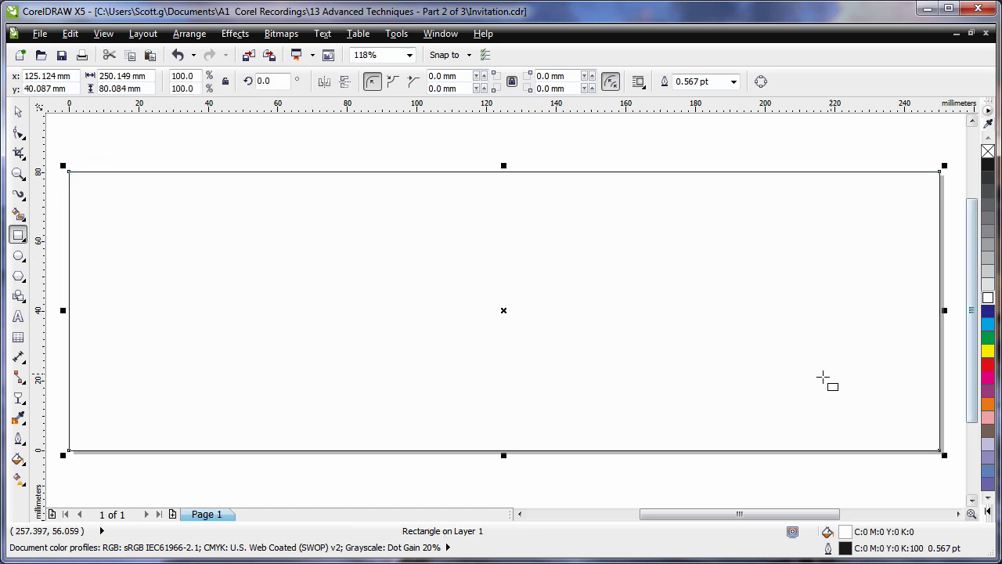
pyautogui.click(23, 483)
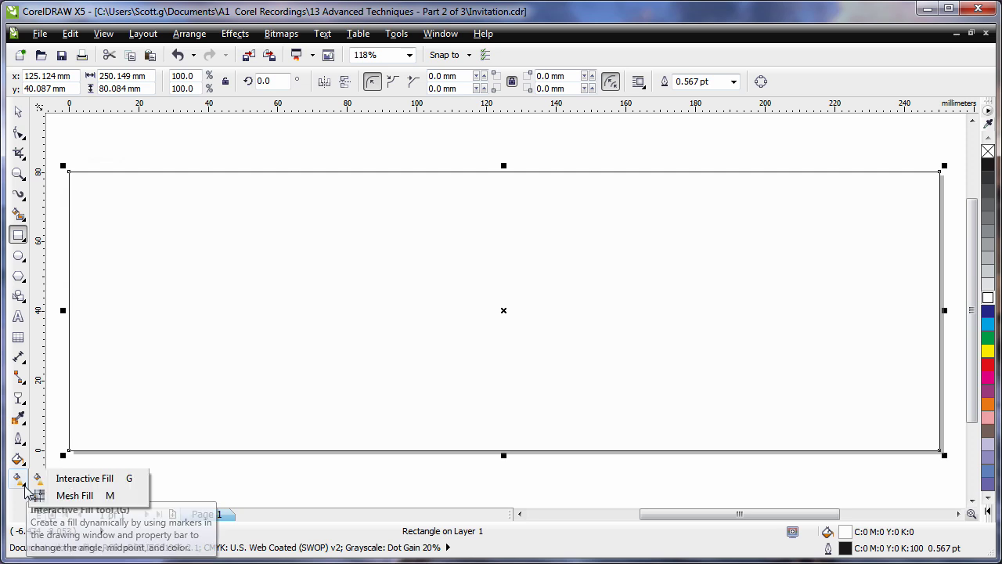
pyautogui.click(78, 496)
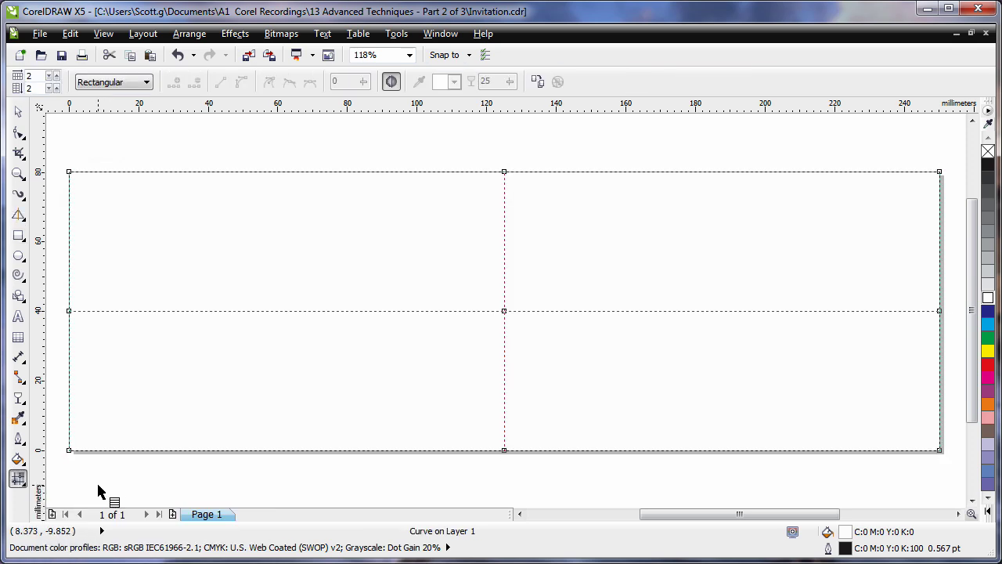
# Step: Raise the mesh grid to 3×3 and make all its nodes partly transparent
pyautogui.click(56, 88)
pyautogui.click(56, 75)
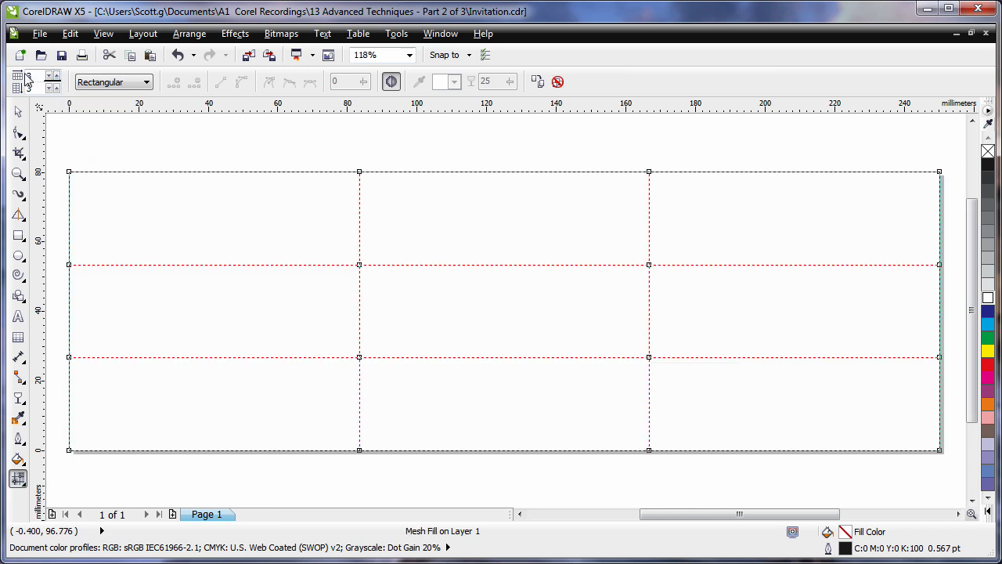
pyautogui.moveTo(56, 152); pyautogui.dragTo(950, 473)
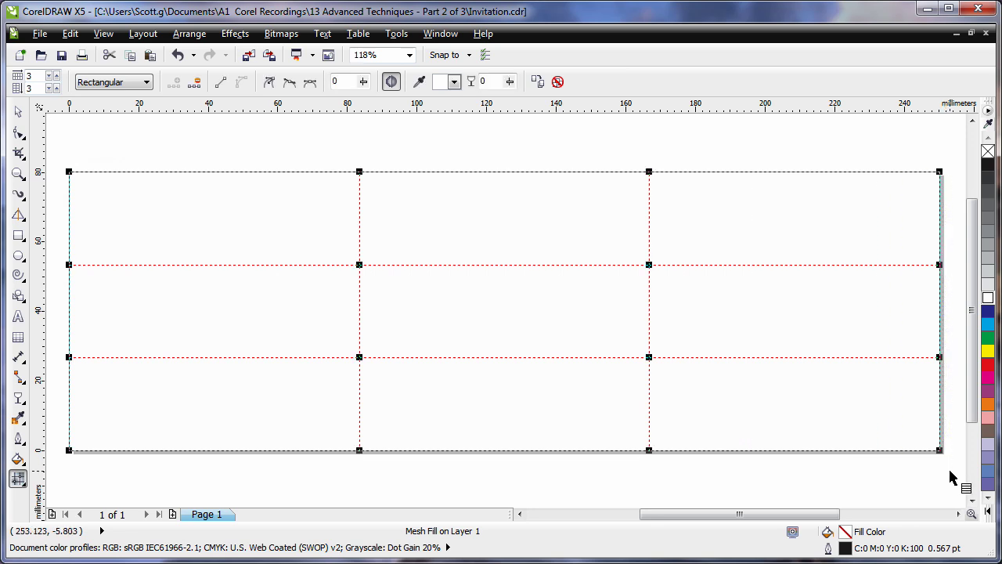
pyautogui.click(510, 81)
pyautogui.moveTo(510, 101); pyautogui.dragTo(568, 111)
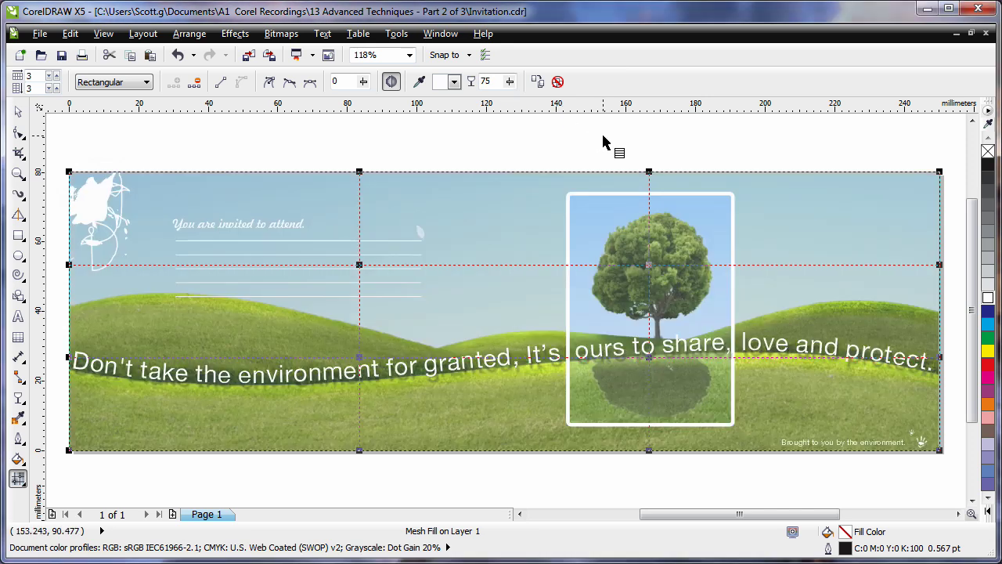
# Step: Set the centre-left mesh node's transparency to 30, then deselect the mesh
pyautogui.click(359, 266)
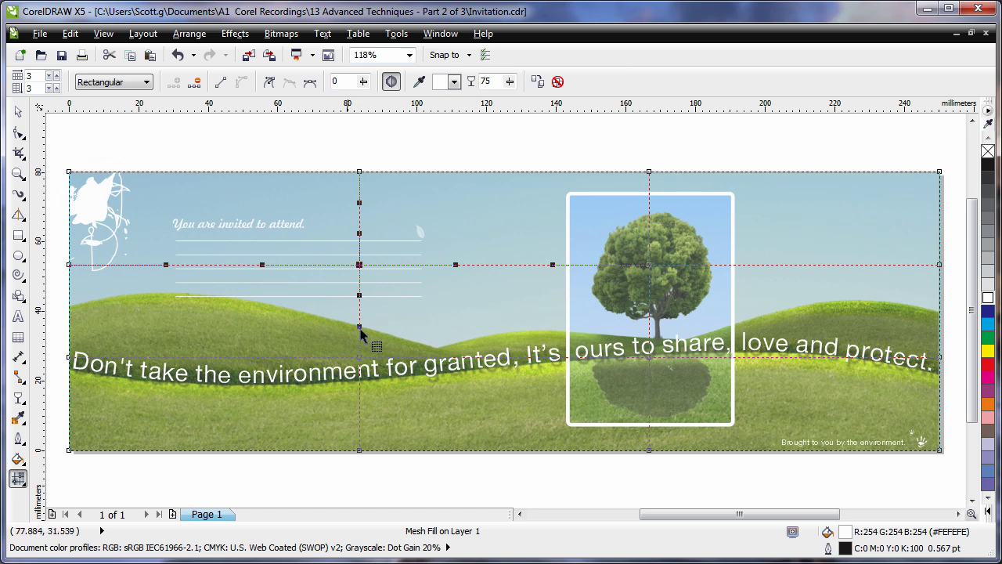
pyautogui.click(510, 82)
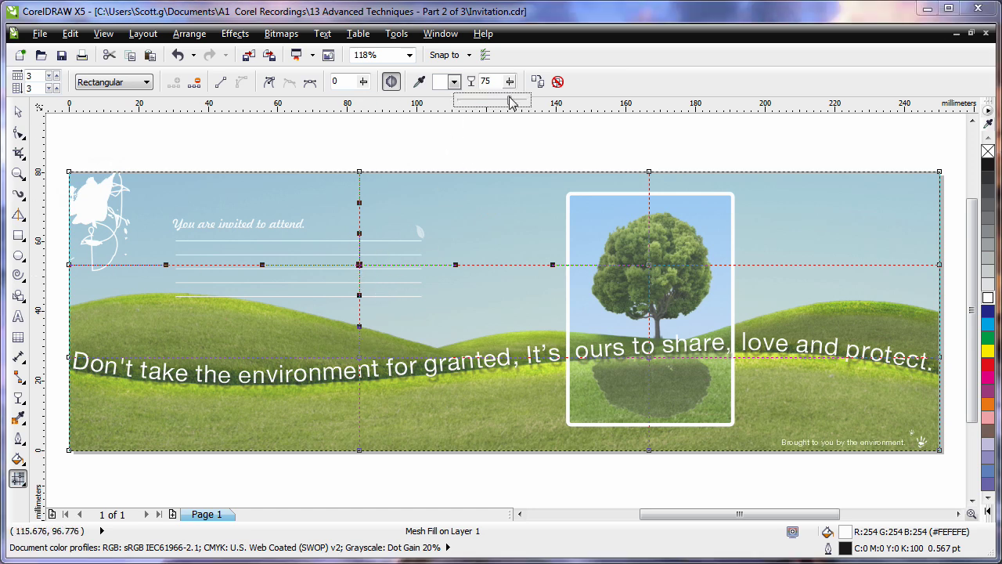
pyautogui.moveTo(512, 104); pyautogui.dragTo(478, 113)
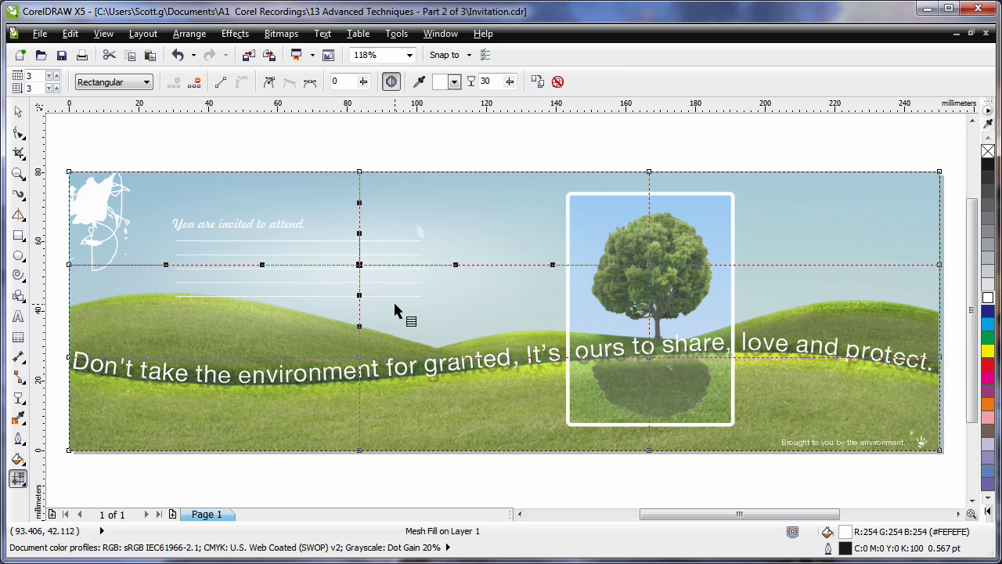
pyautogui.click(18, 112)
pyautogui.click(122, 133)
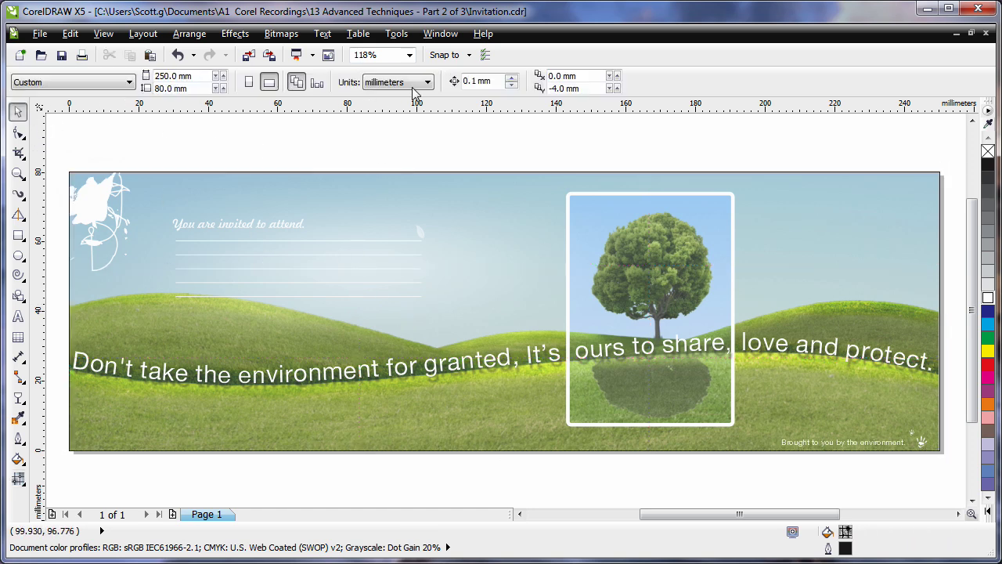
# Step: Open the Object Manager, expand Layer 1, and select both white splatter curves
pyautogui.click(397, 35)
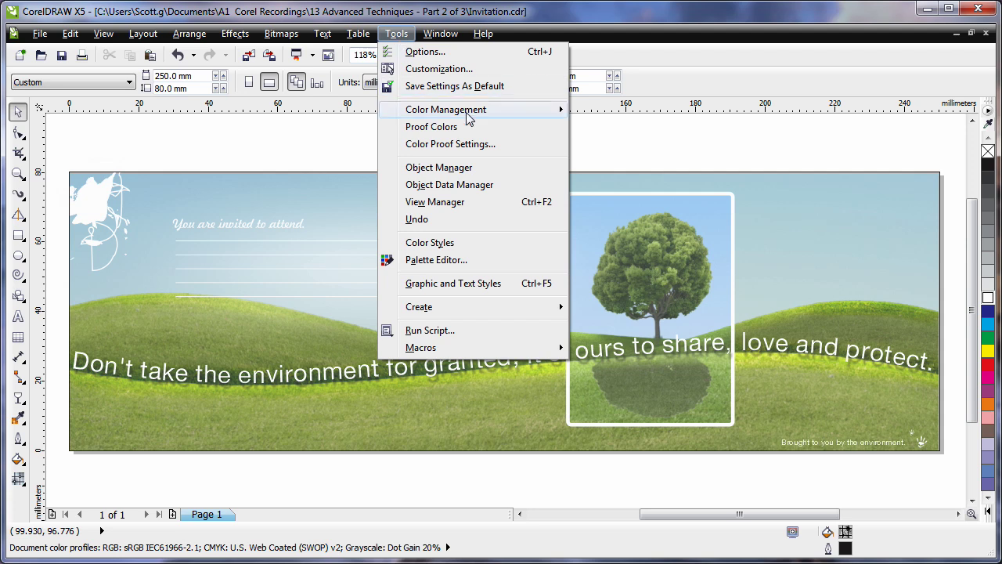
pyautogui.click(479, 172)
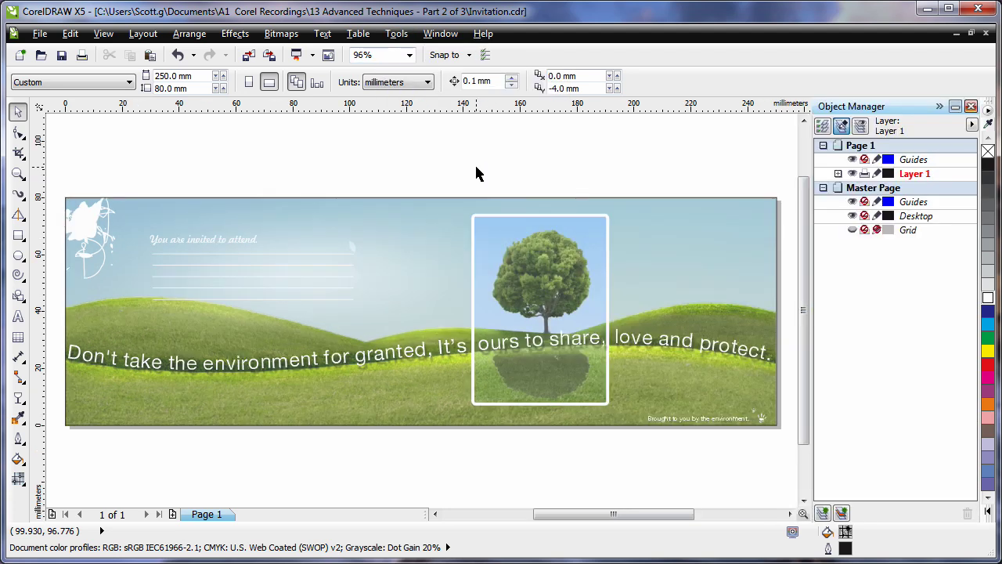
pyautogui.click(838, 174)
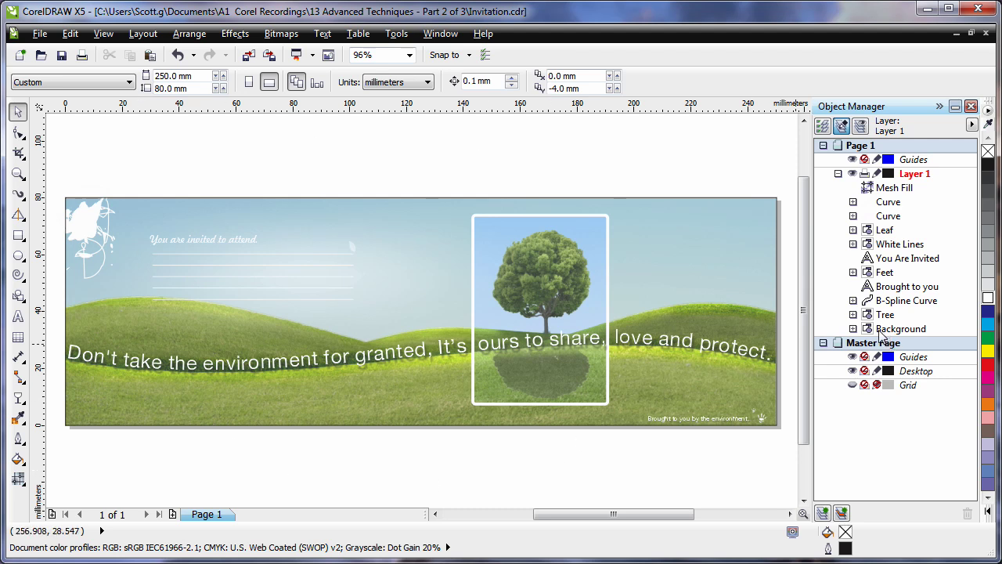
pyautogui.click(889, 202)
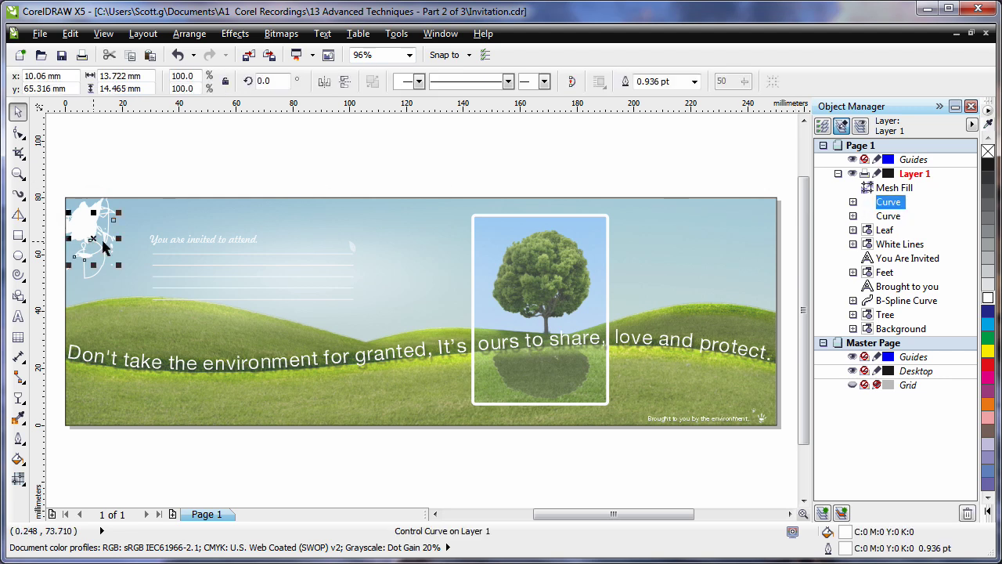
pyautogui.click(890, 216)
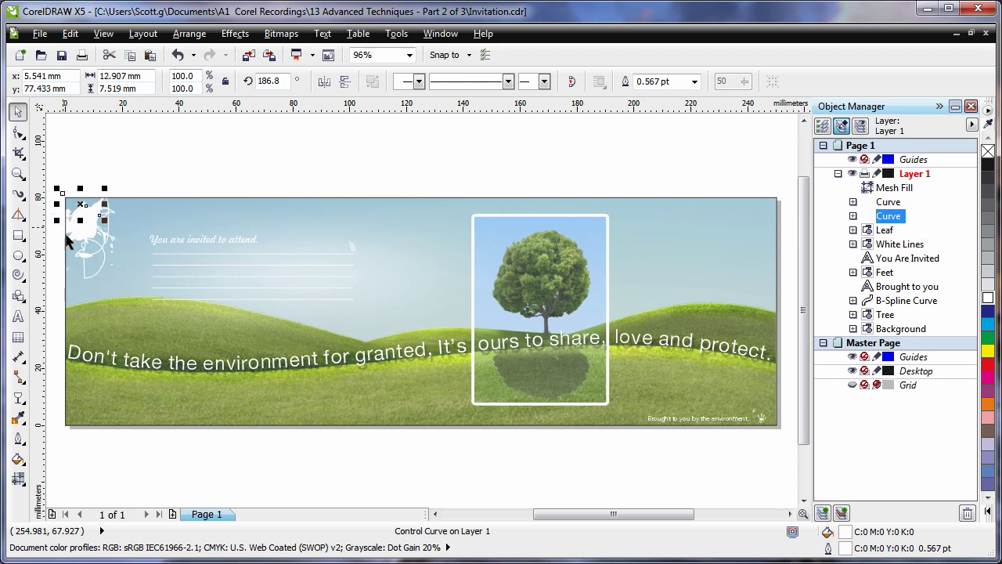
pyautogui.keyDown('shift'); pyautogui.click(889, 202); pyautogui.keyUp('shift')
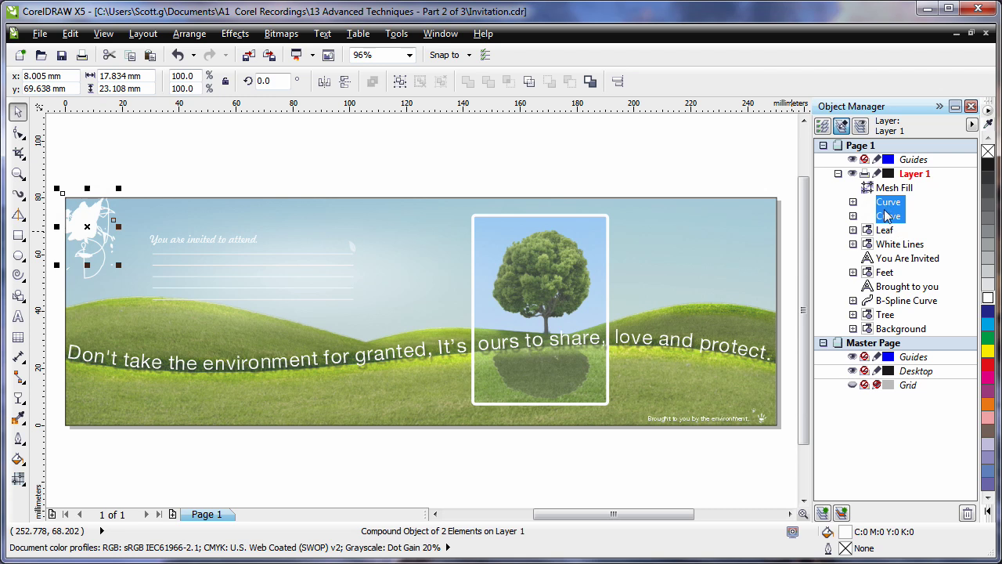
# Step: Group the two splatter curves and name the group 'Splatter'
pyautogui.rightClick(887, 216)
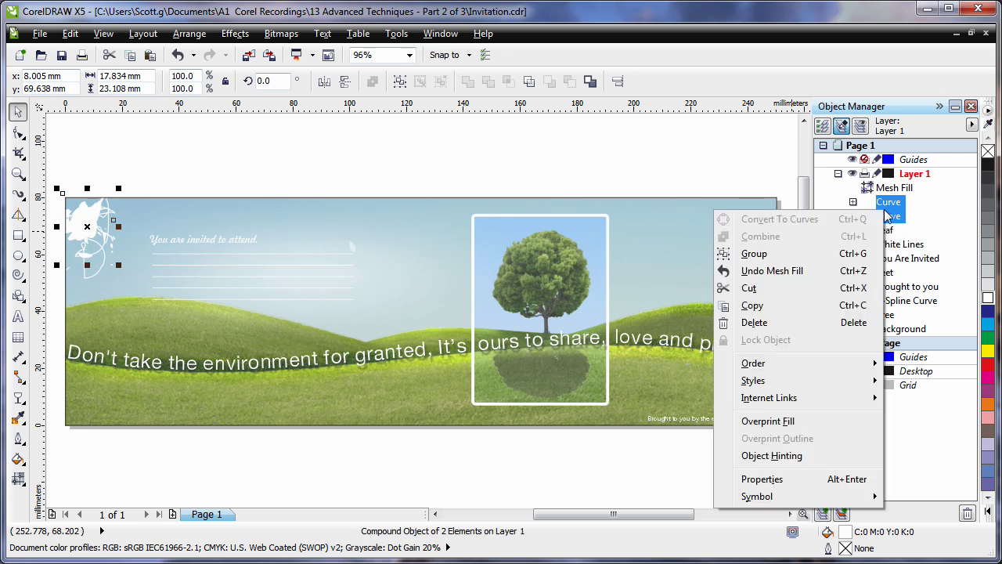
pyautogui.click(755, 251)
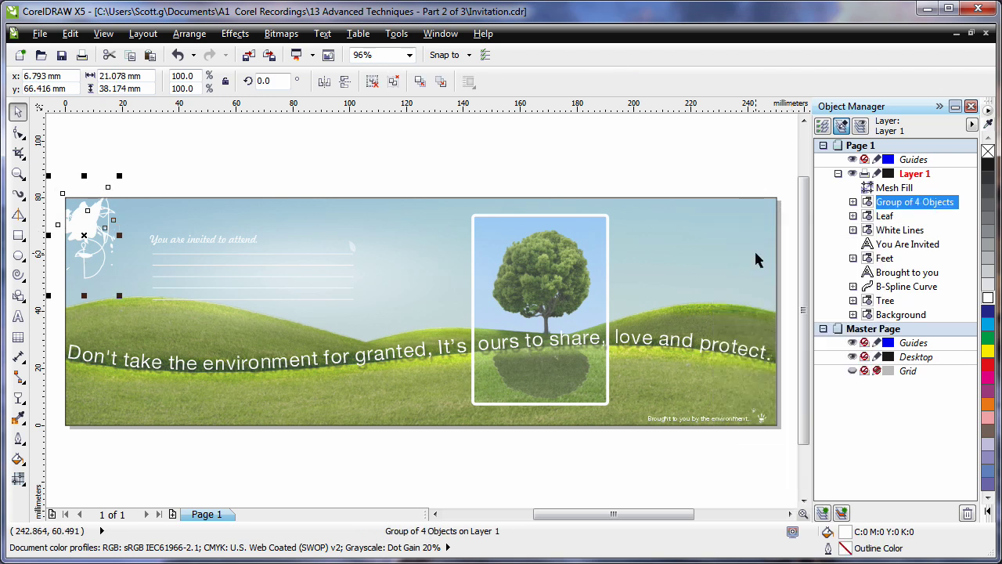
pyautogui.click(953, 205)
pyautogui.write('Spl')
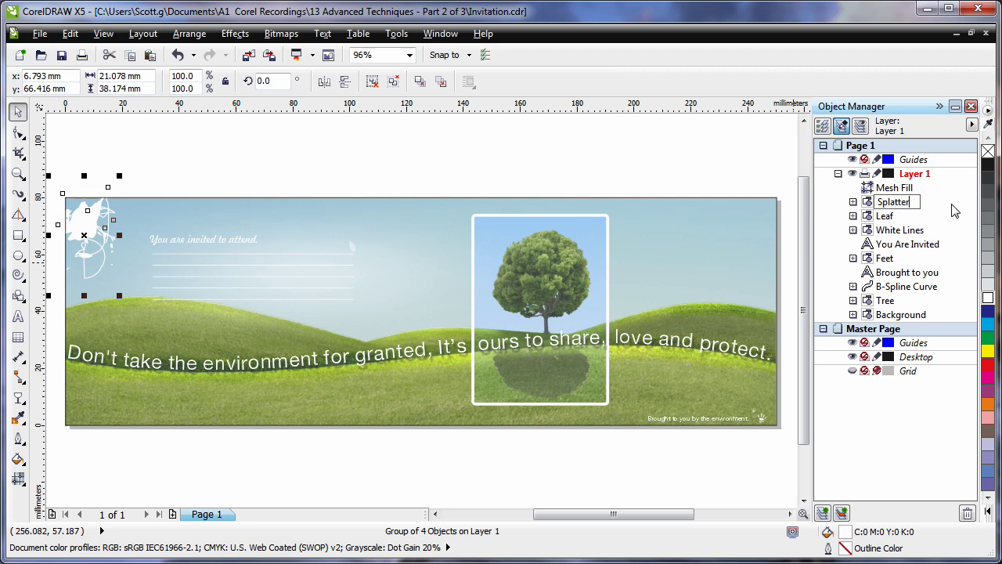
pyautogui.write('atter')
pyautogui.press('Return')
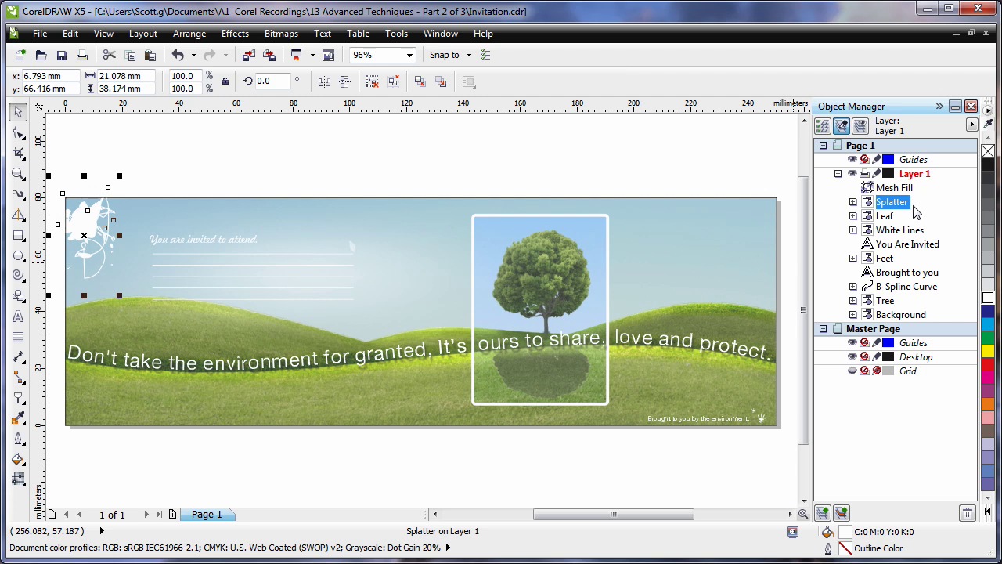
# Step: Select the Leaf, White Lines, Tree and Background objects in turn, ending on Tree
pyautogui.click(885, 216)
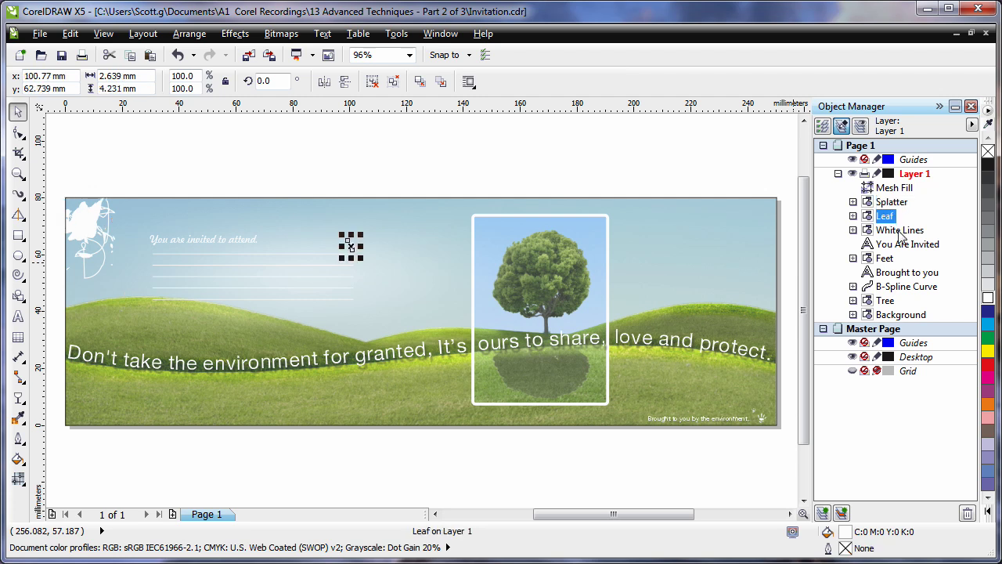
pyautogui.click(900, 231)
pyautogui.click(886, 302)
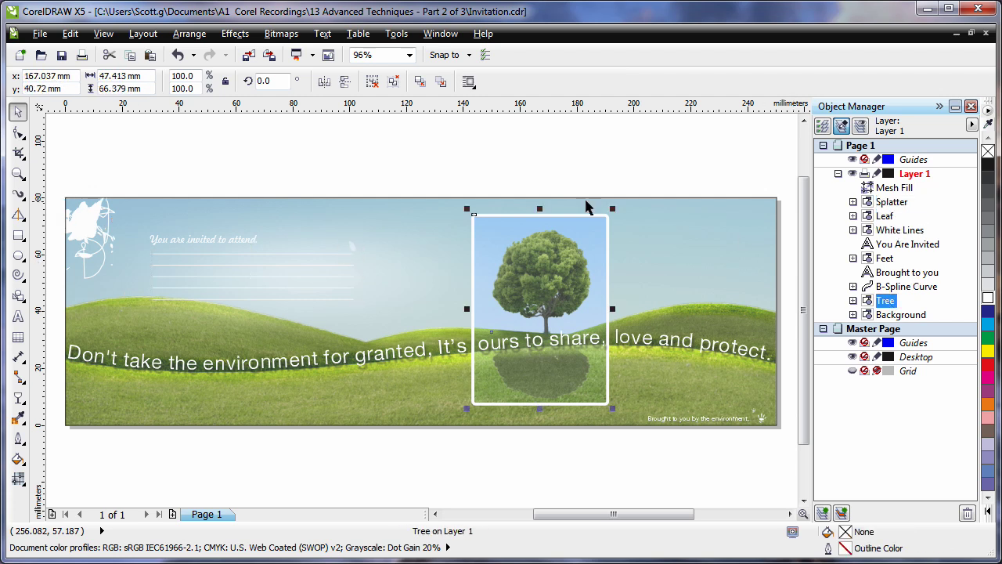
pyautogui.click(911, 317)
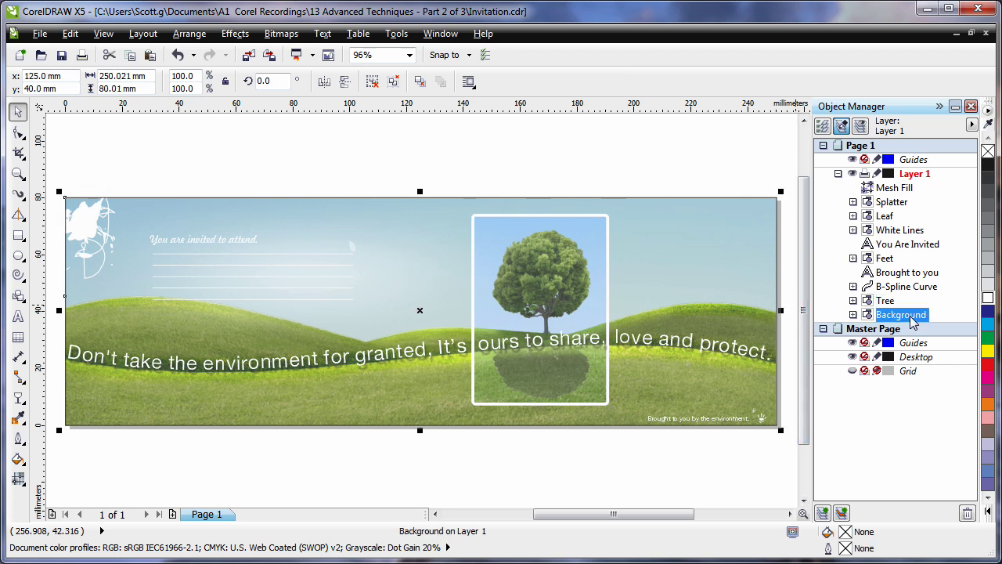
pyautogui.click(890, 304)
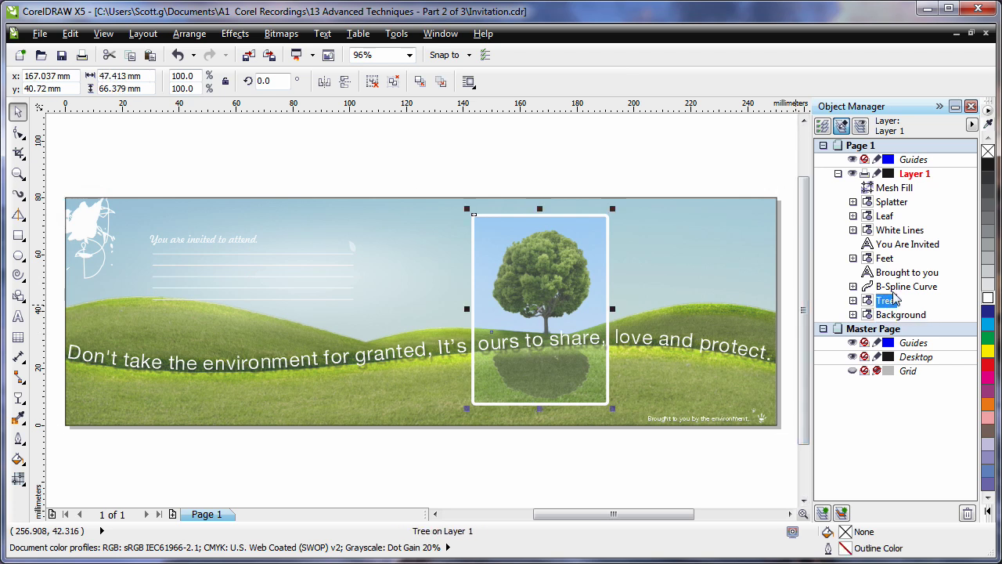
# Step: Move the Mesh Fill object between Tree and Background in Object Manager, then deselect
pyautogui.click(894, 190)
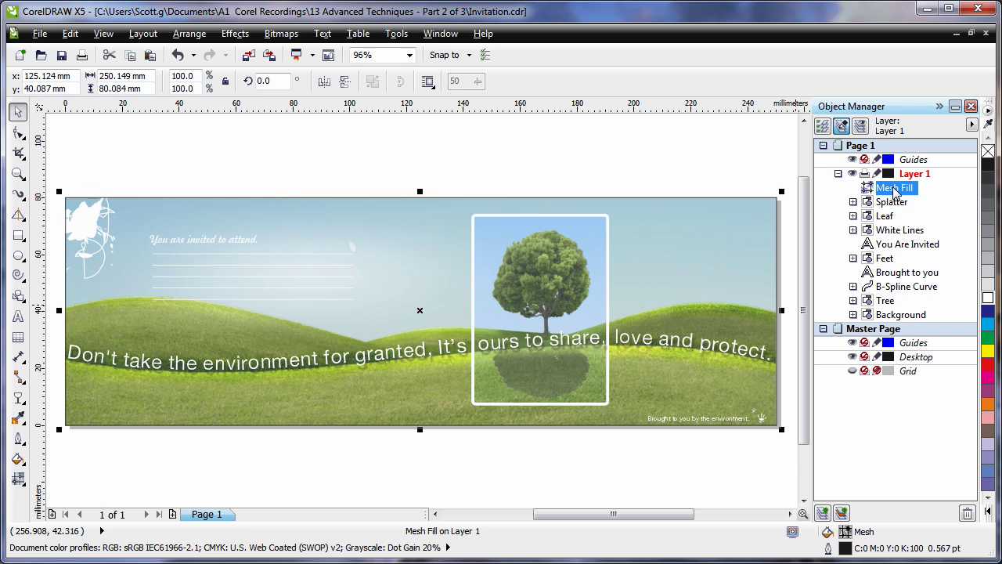
pyautogui.moveTo(895, 190); pyautogui.dragTo(888, 313)
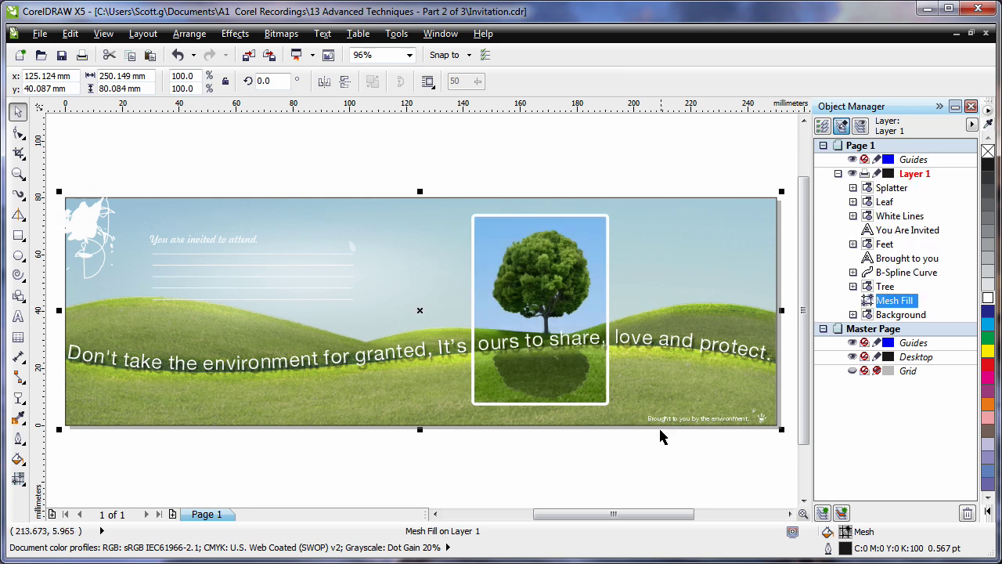
pyautogui.click(638, 473)
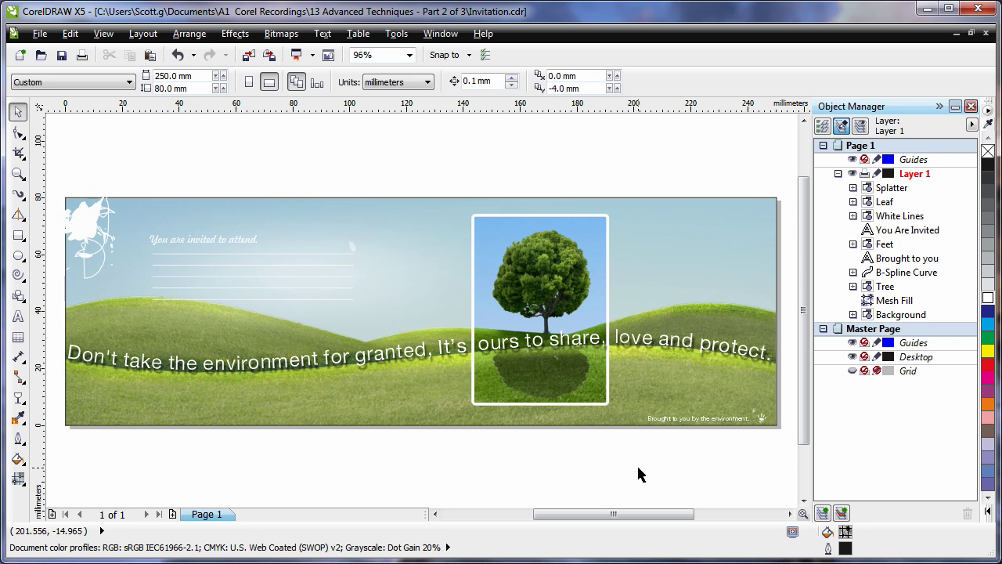